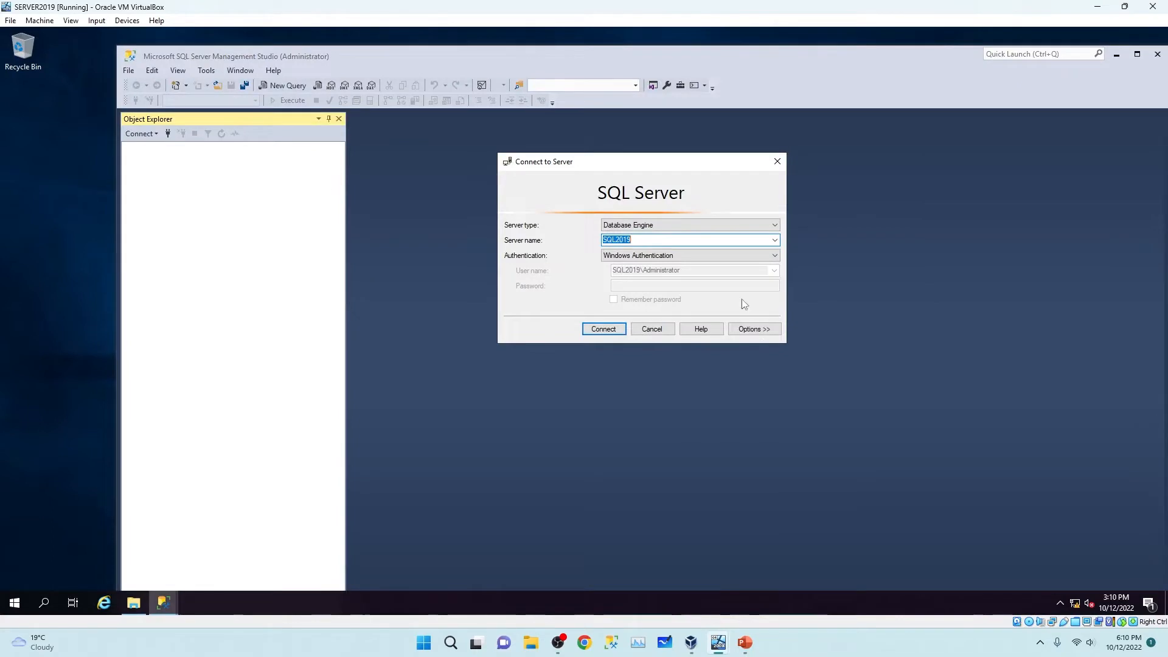
# Connect to the SQL2019 database engine, expand its Databases, then minimize the SQL2019 VM.
pyautogui.click(595, 330)
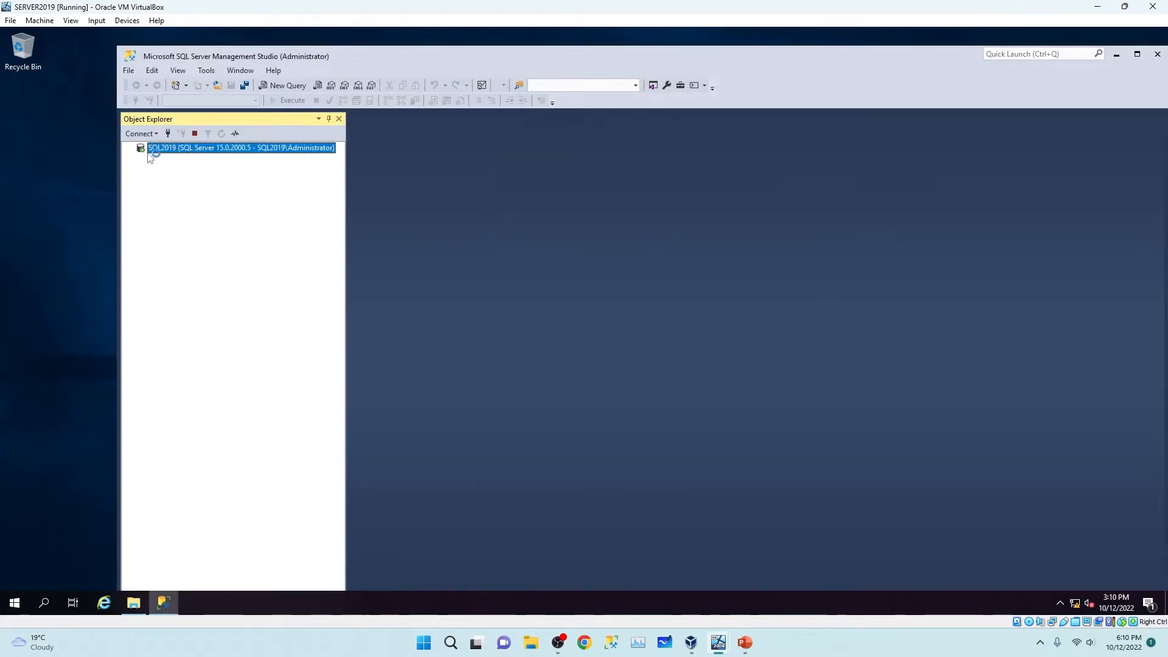
pyautogui.click(141, 159)
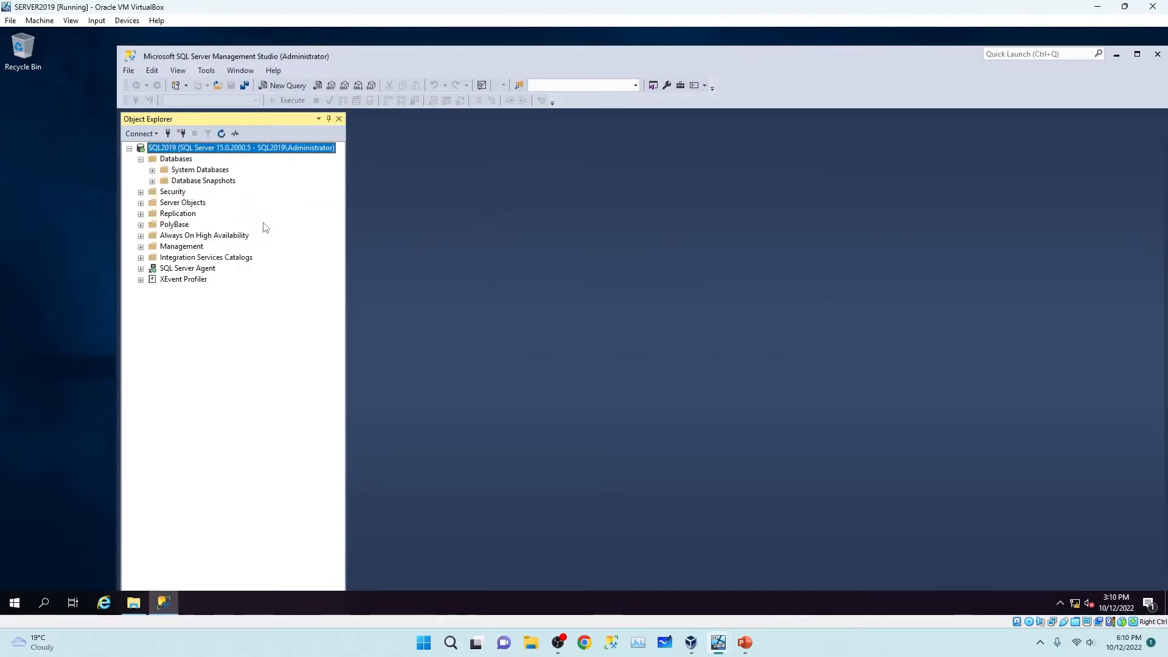
pyautogui.click(1137, 54)
pyautogui.click(1102, 7)
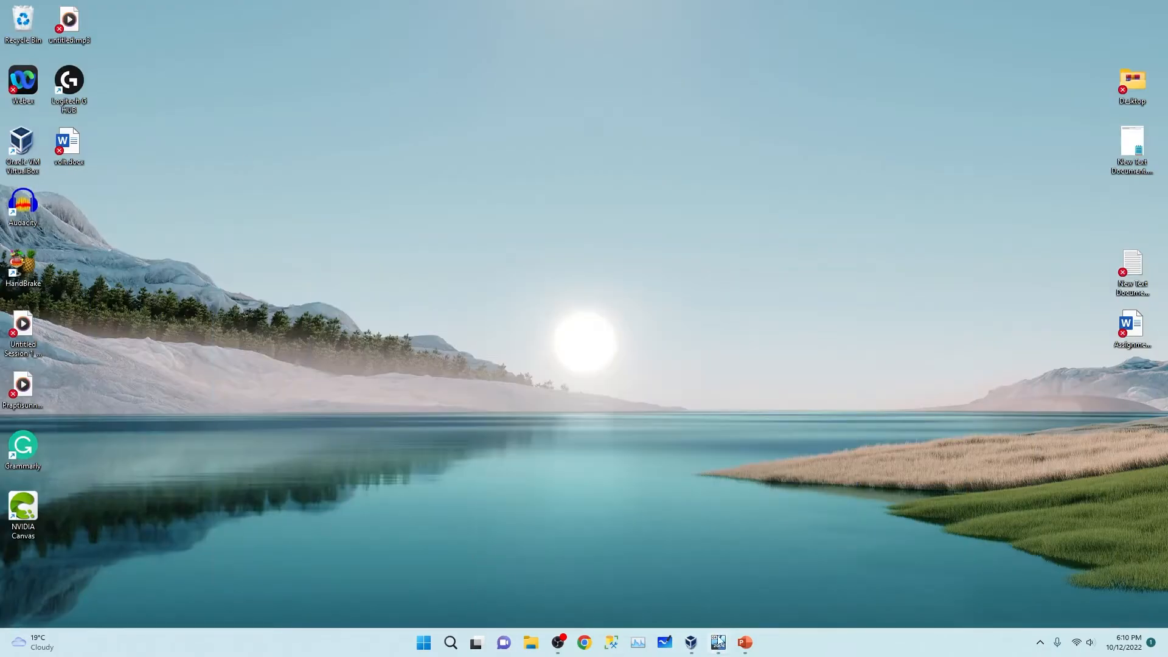
# On the SERVER2008 R2 VM, connect Management Studio to SQL2008R2 and expand Databases.
pyautogui.moveTo(719, 640)
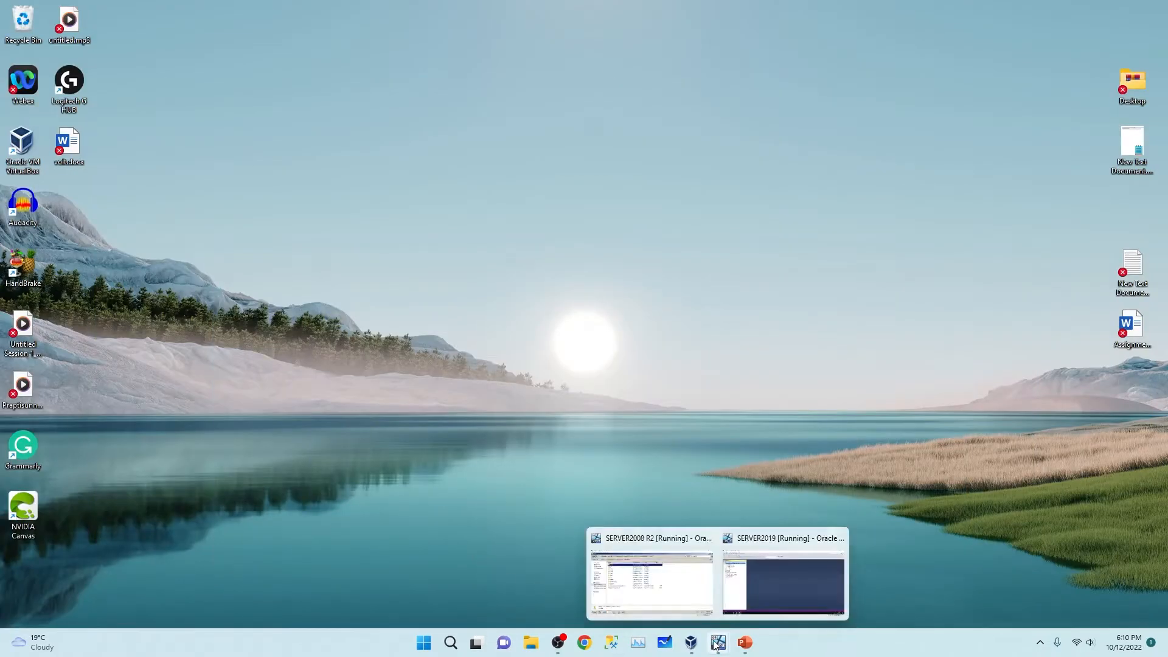
pyautogui.click(667, 567)
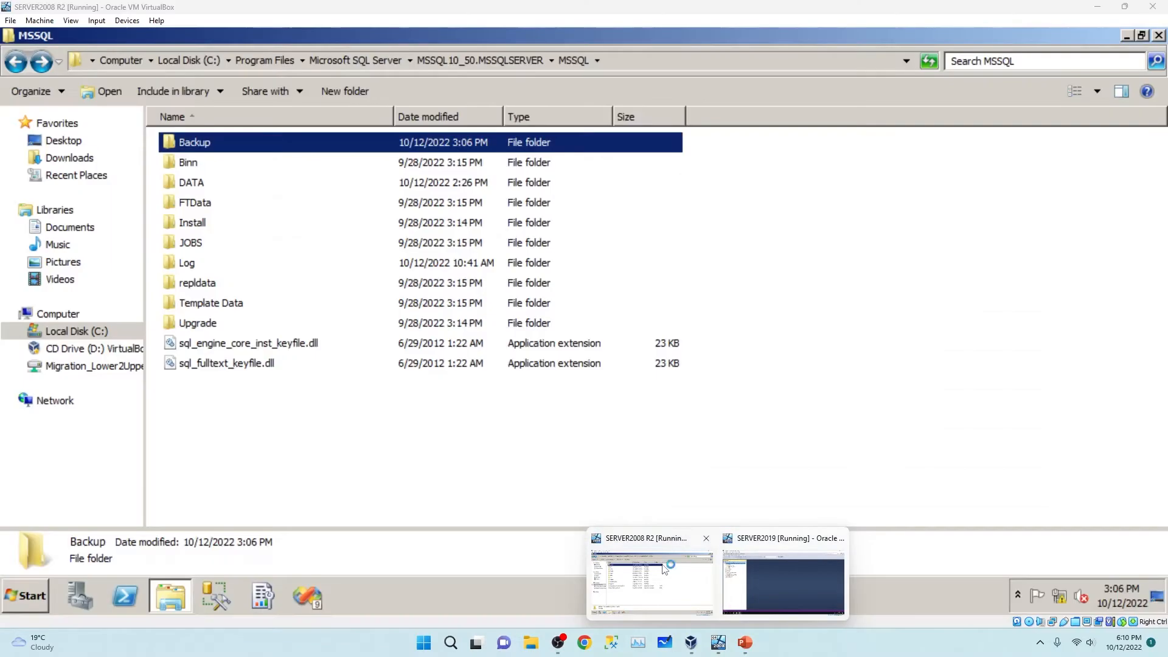
pyautogui.click(1159, 34)
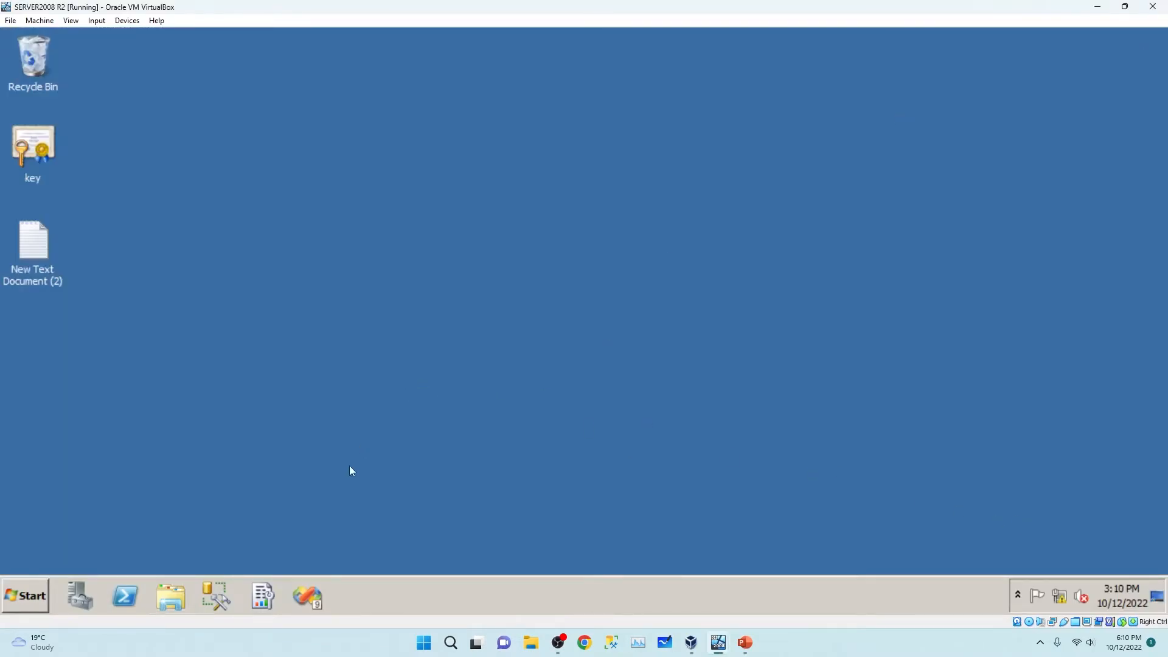
pyautogui.click(221, 589)
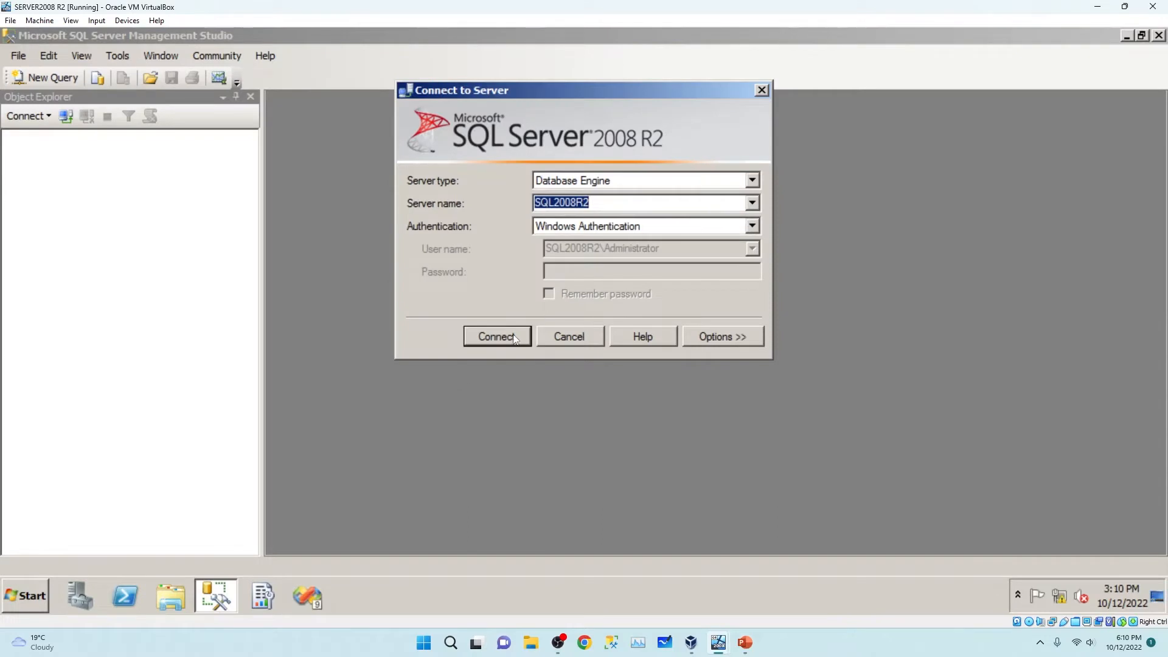
pyautogui.click(488, 333)
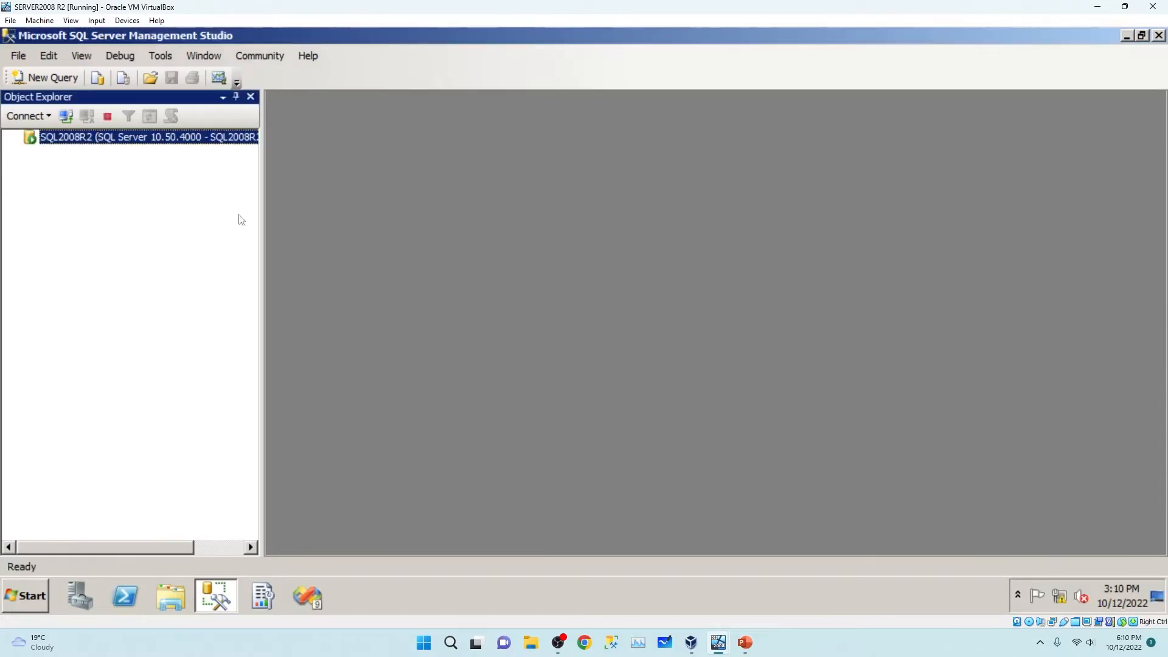
pyautogui.click(30, 152)
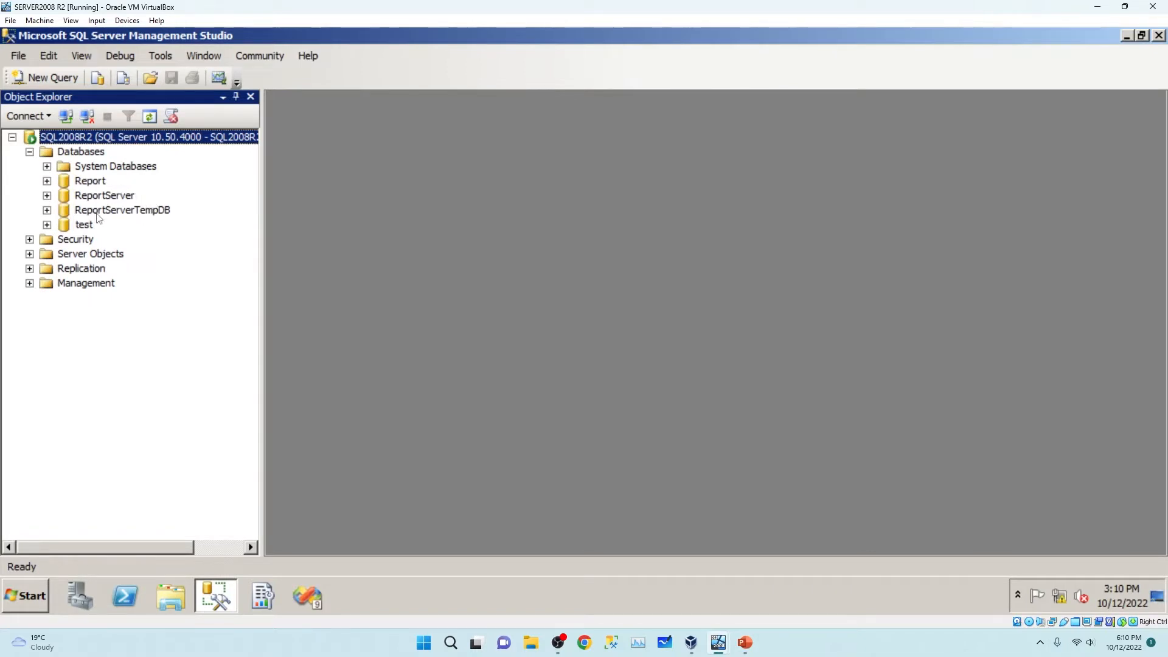
# Look over the Report, ReportServer, ReportServerTempDB and test databases on SQL2008R2.
pyautogui.click(81, 225)
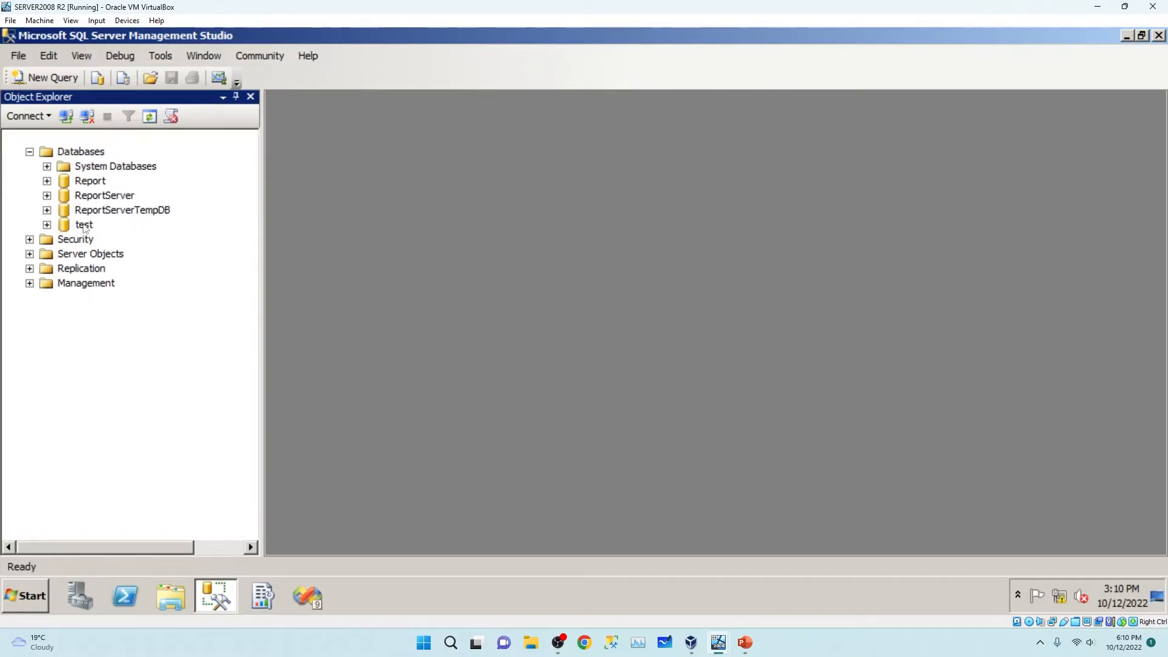
pyautogui.click(85, 180)
pyautogui.click(85, 210)
pyautogui.click(85, 224)
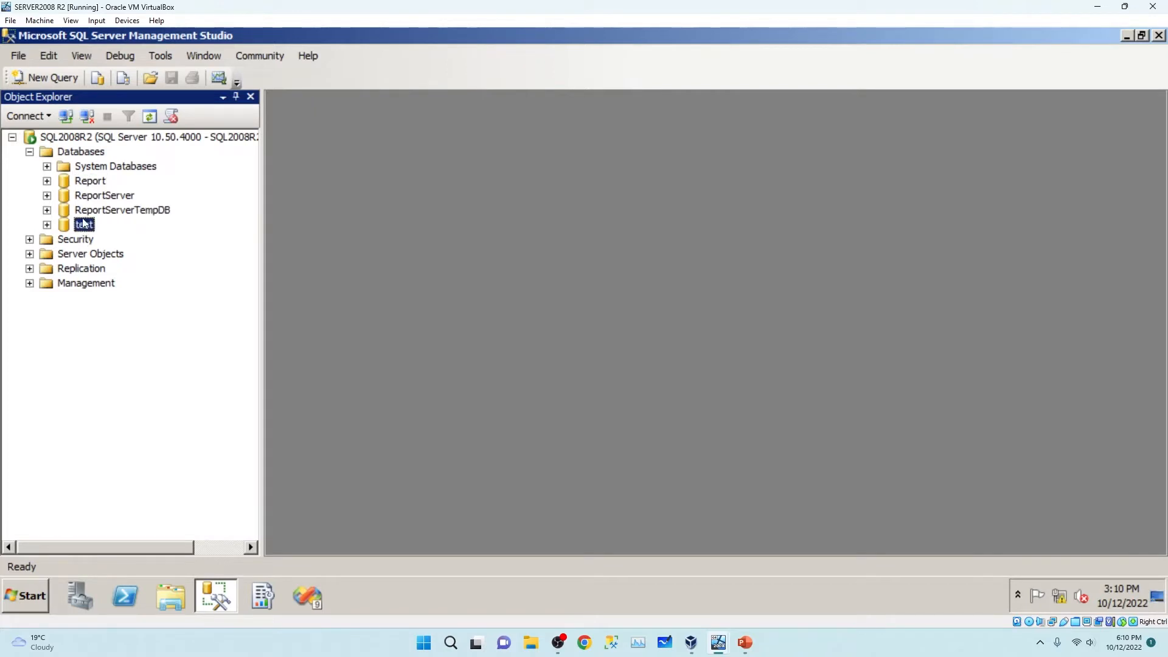
pyautogui.click(114, 211)
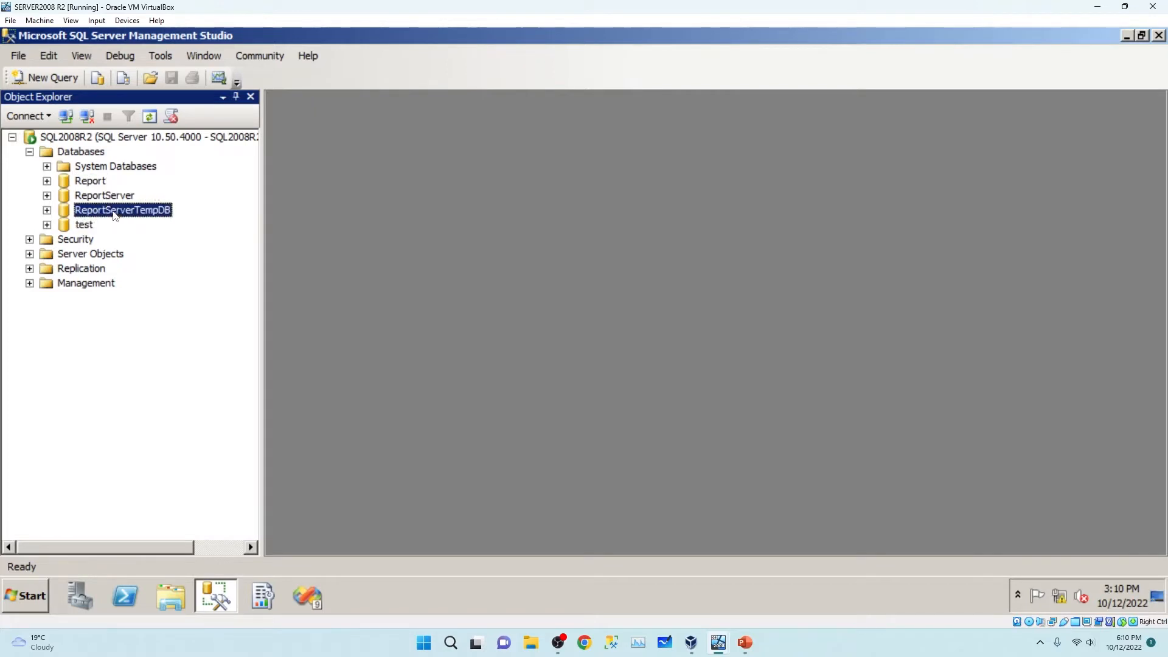
pyautogui.click(109, 196)
pyautogui.click(116, 213)
pyautogui.click(86, 227)
pyautogui.click(81, 186)
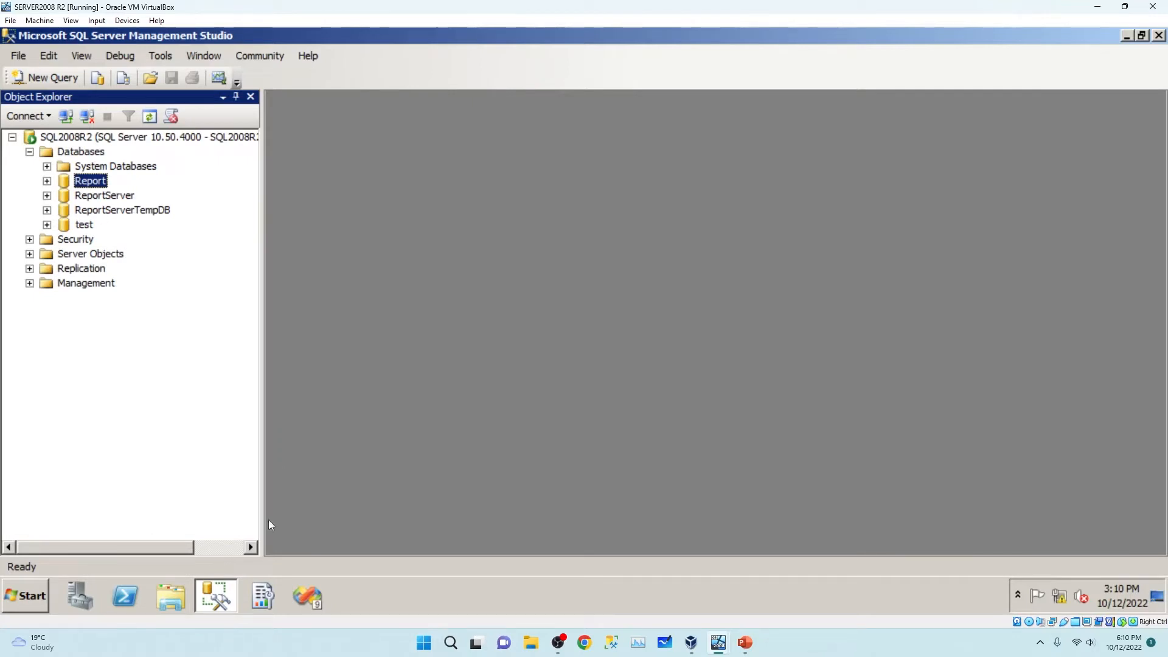
# Connect Configuration Manager to SQL2008R2's MSSQLSERVER instance and launch the Report Manager URL.
pyautogui.click(267, 597)
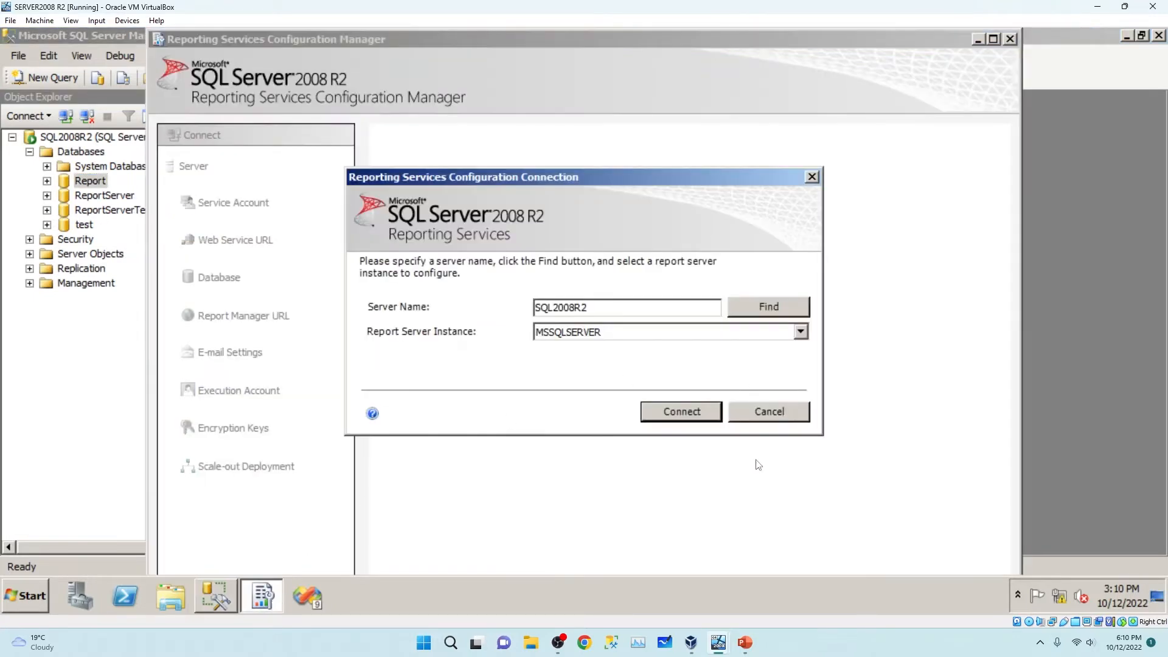
pyautogui.moveTo(579, 176); pyautogui.dragTo(671, 136)
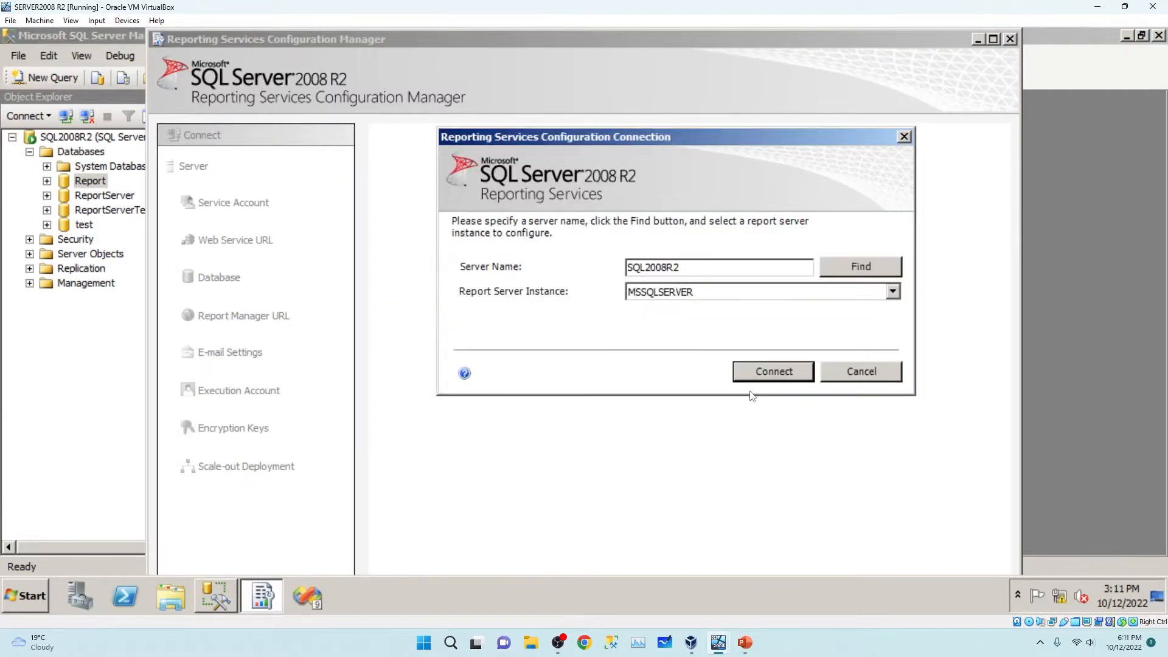
pyautogui.click(767, 370)
pyautogui.click(249, 240)
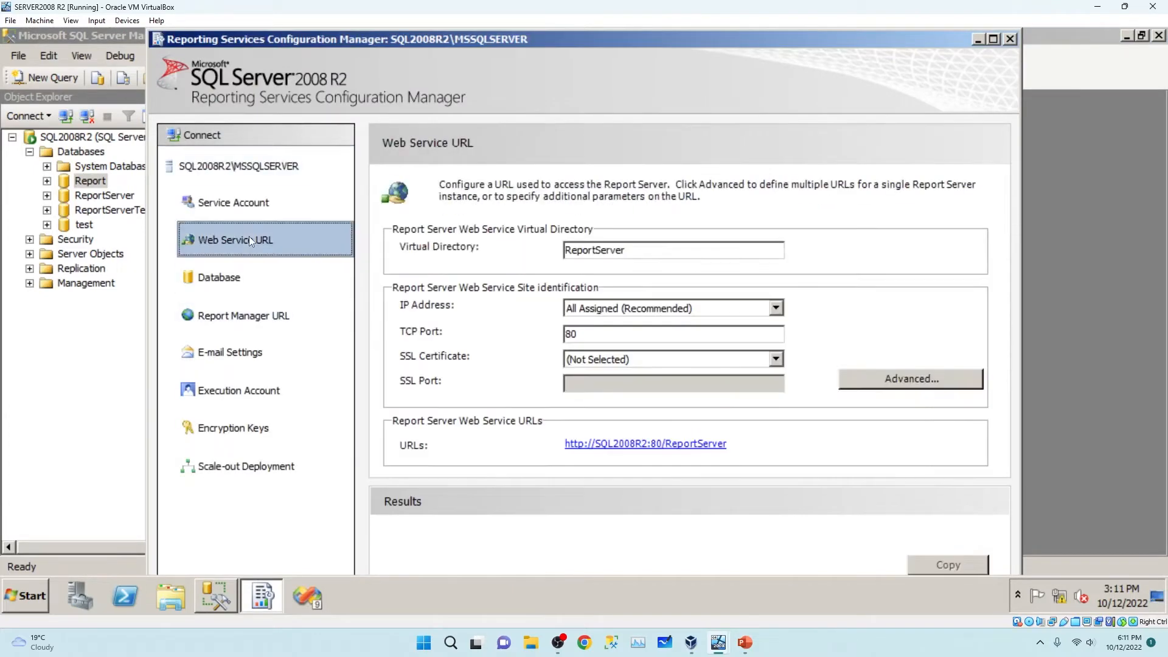
pyautogui.click(241, 316)
pyautogui.click(602, 289)
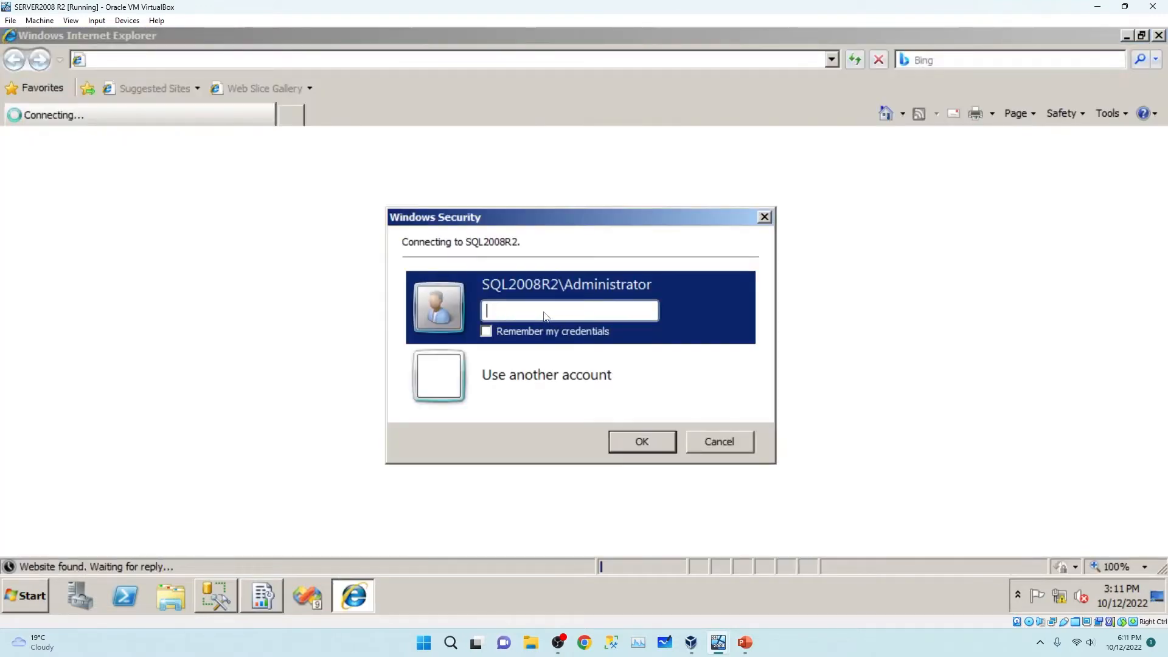
# Sign in to Report Manager and check that Report1 in Report Project2 renders.
pyautogui.write('********')
pyautogui.click(655, 449)
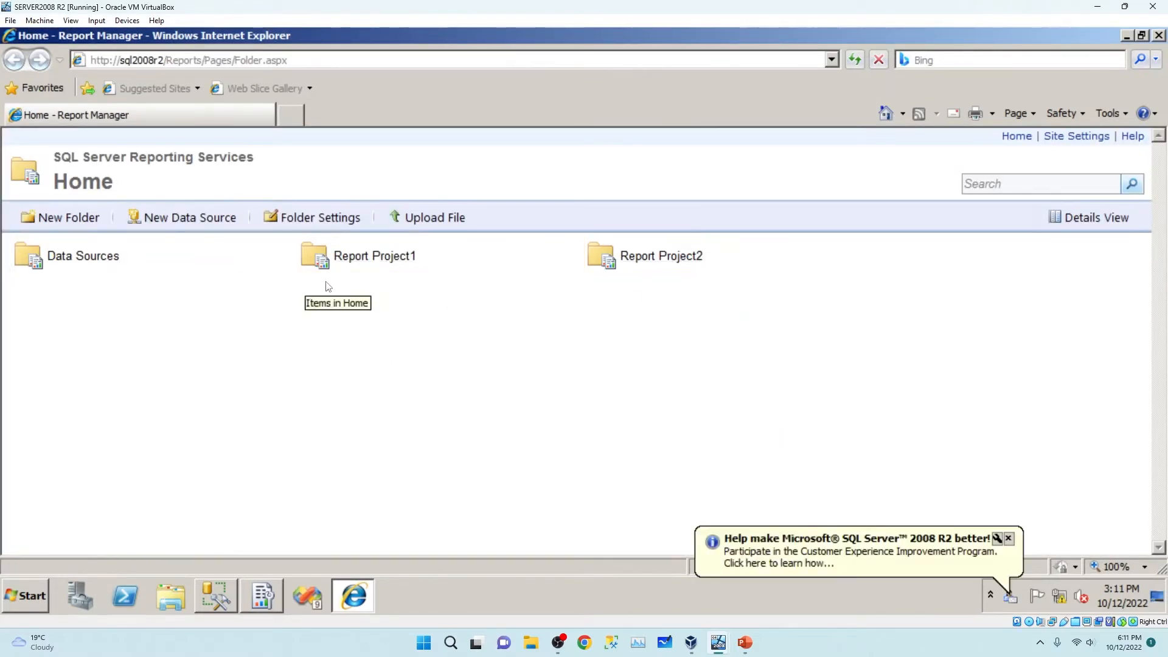
pyautogui.click(670, 258)
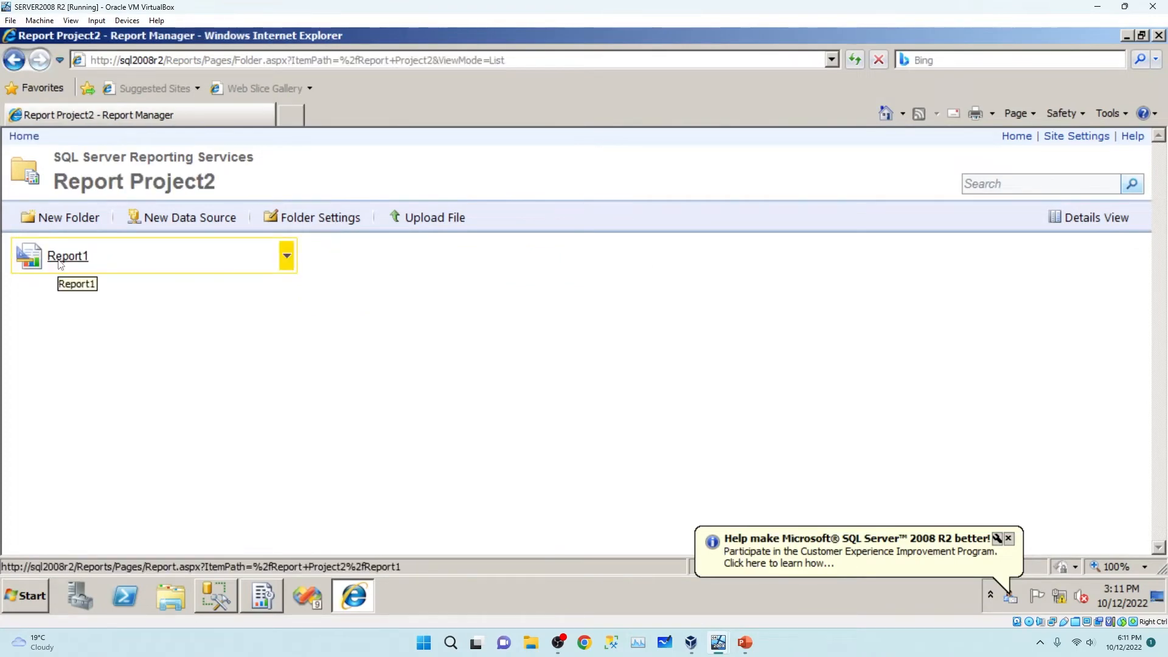
pyautogui.click(90, 256)
pyautogui.scroll(-3, 87, 385)
pyautogui.scroll(-15, 86, 385)
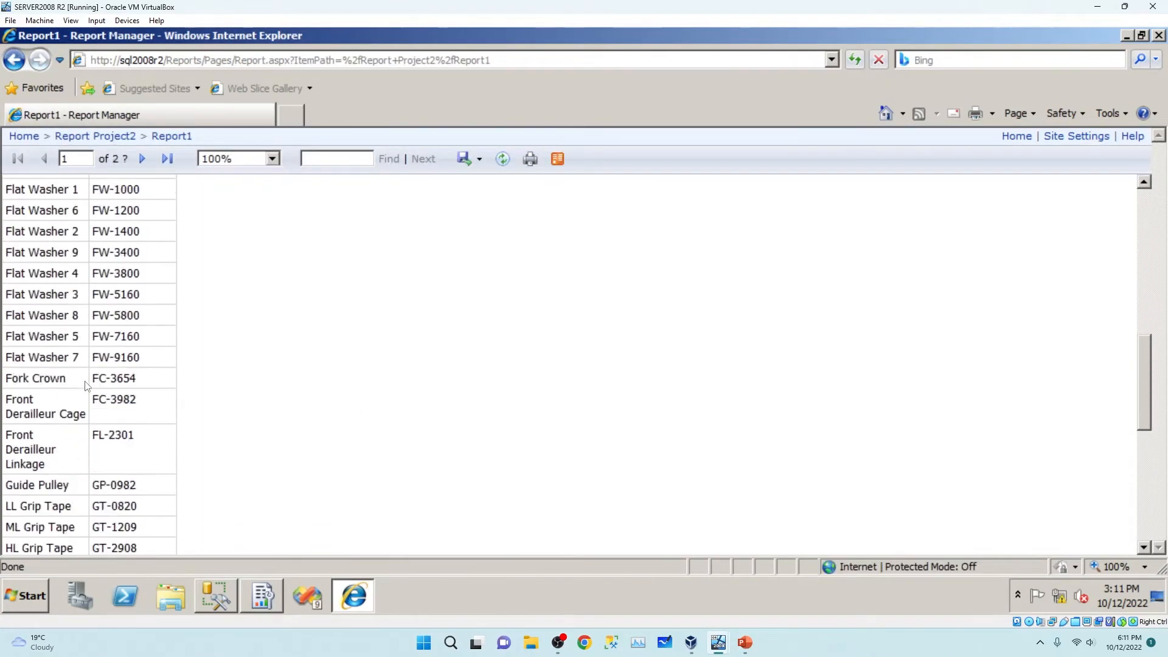
pyautogui.scroll(5, 87, 385)
pyautogui.scroll(5, 87, 385)
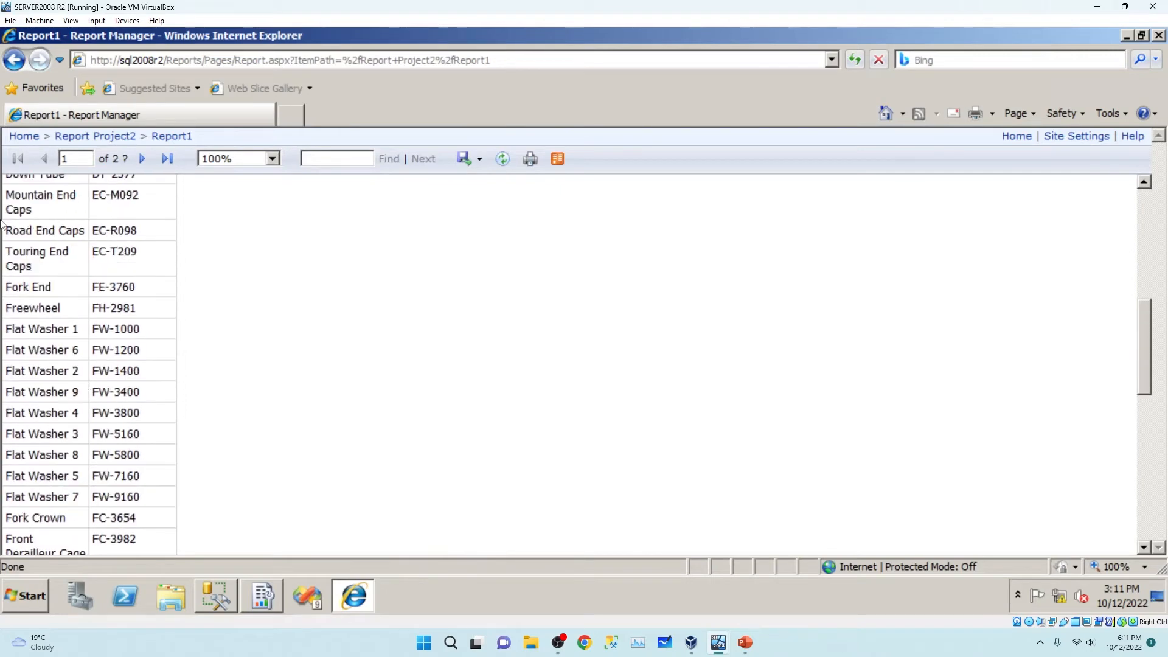
pyautogui.click(14, 59)
pyautogui.click(14, 60)
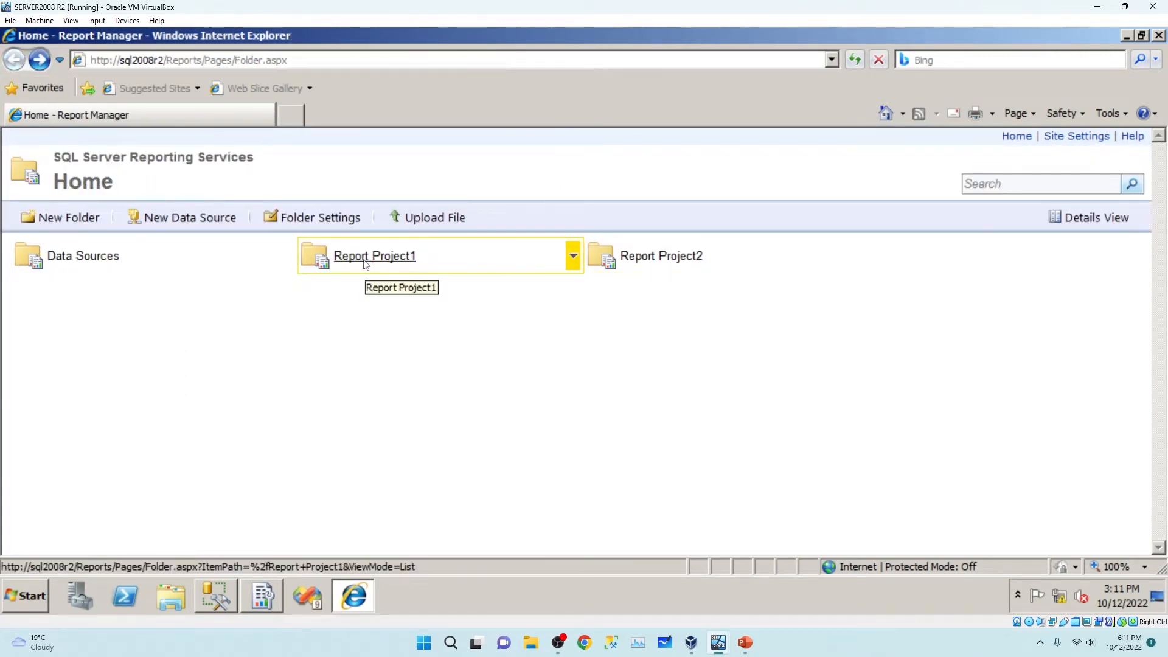
# Open Report1 in Report Project1, jumping to its last page and back to page 8.
pyautogui.click(411, 261)
pyautogui.click(69, 262)
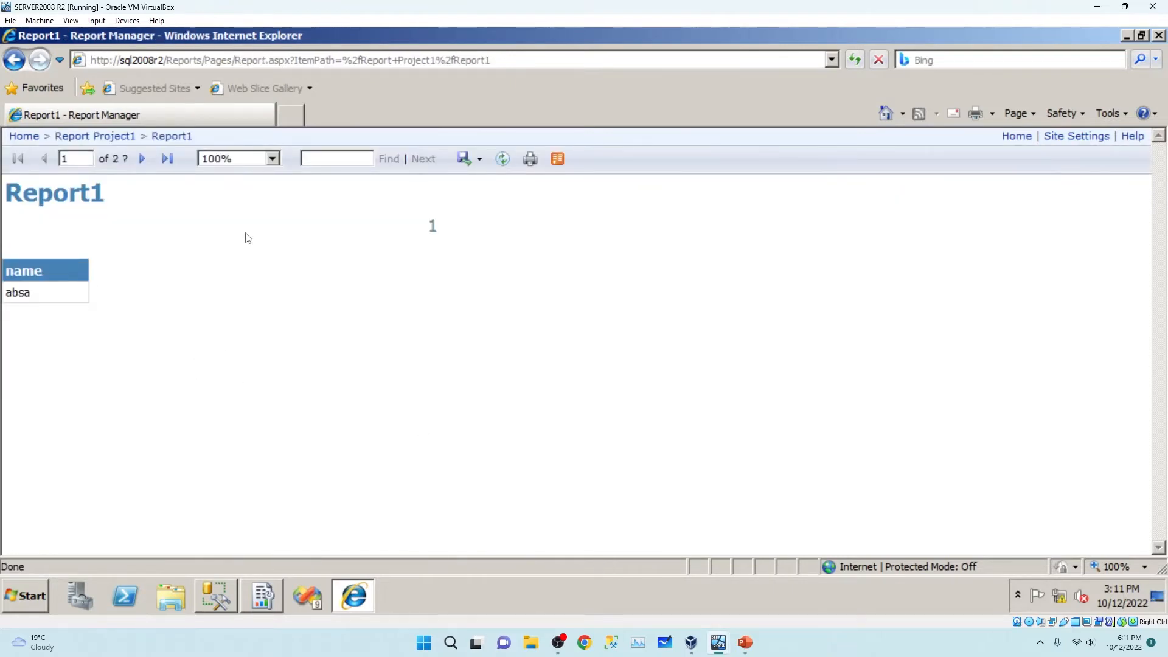
pyautogui.click(168, 158)
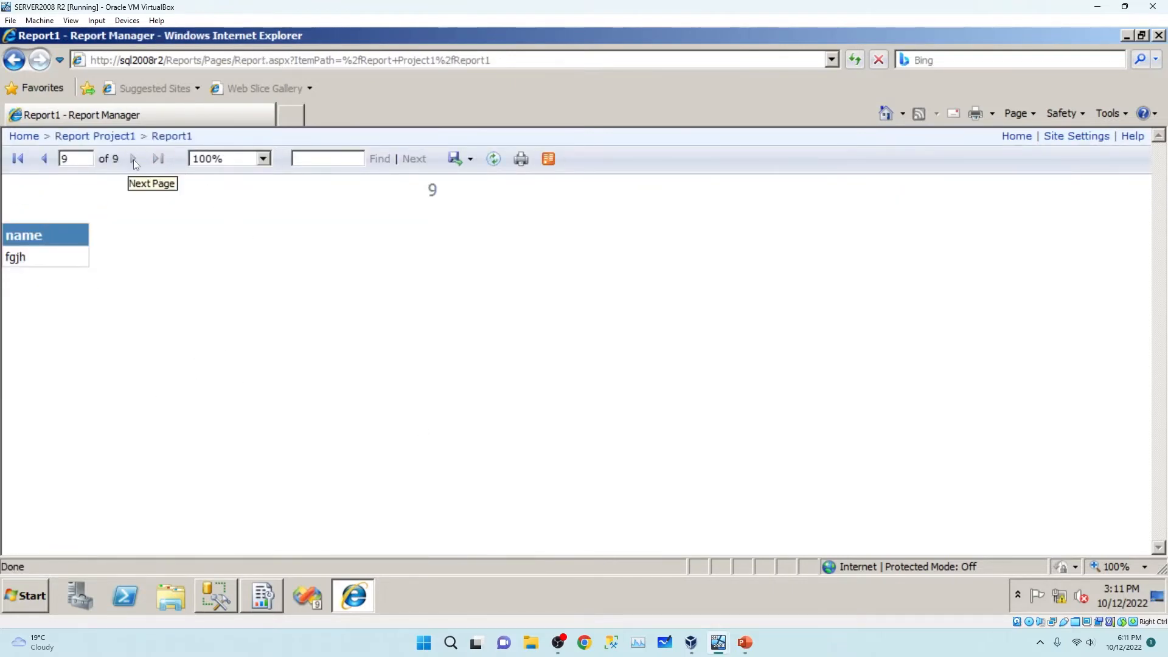
pyautogui.click(51, 161)
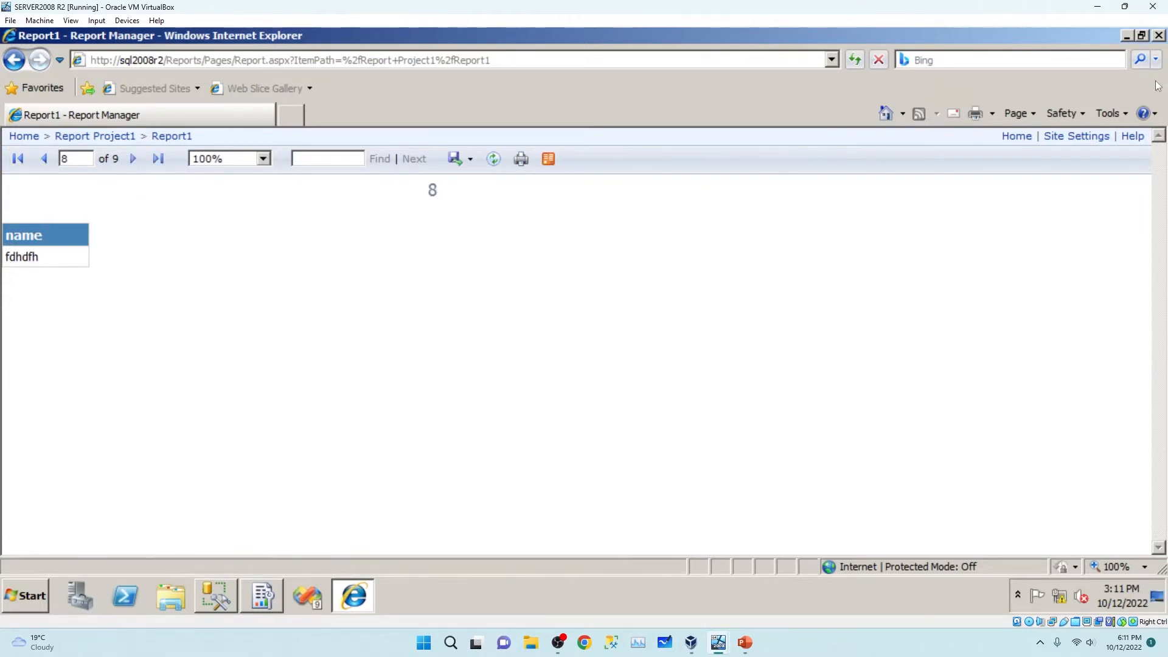
# Open DataSource1's properties from the Data Sources folder to view its connection string.
pyautogui.click(19, 138)
pyautogui.click(84, 258)
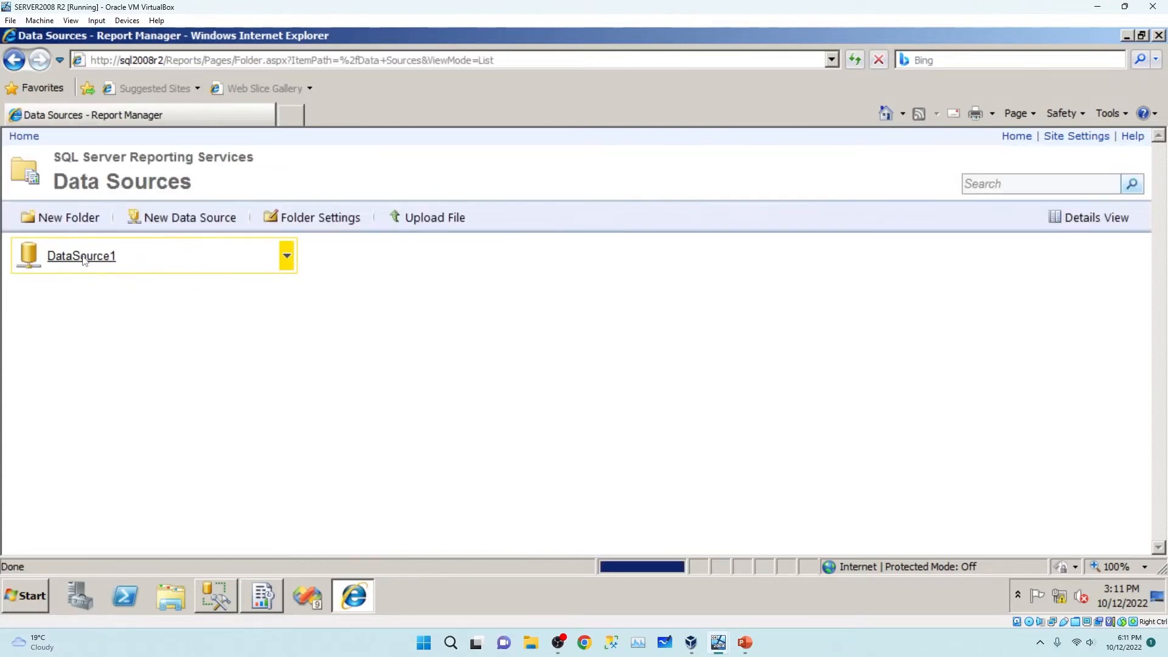
pyautogui.click(85, 257)
pyautogui.scroll(-1, 380, 425)
pyautogui.click(389, 348)
# Confirm the connection string uses server SQL2008R2 and catalog test, matching the test database.
pyautogui.moveTo(546, 360); pyautogui.dragTo(565, 360)
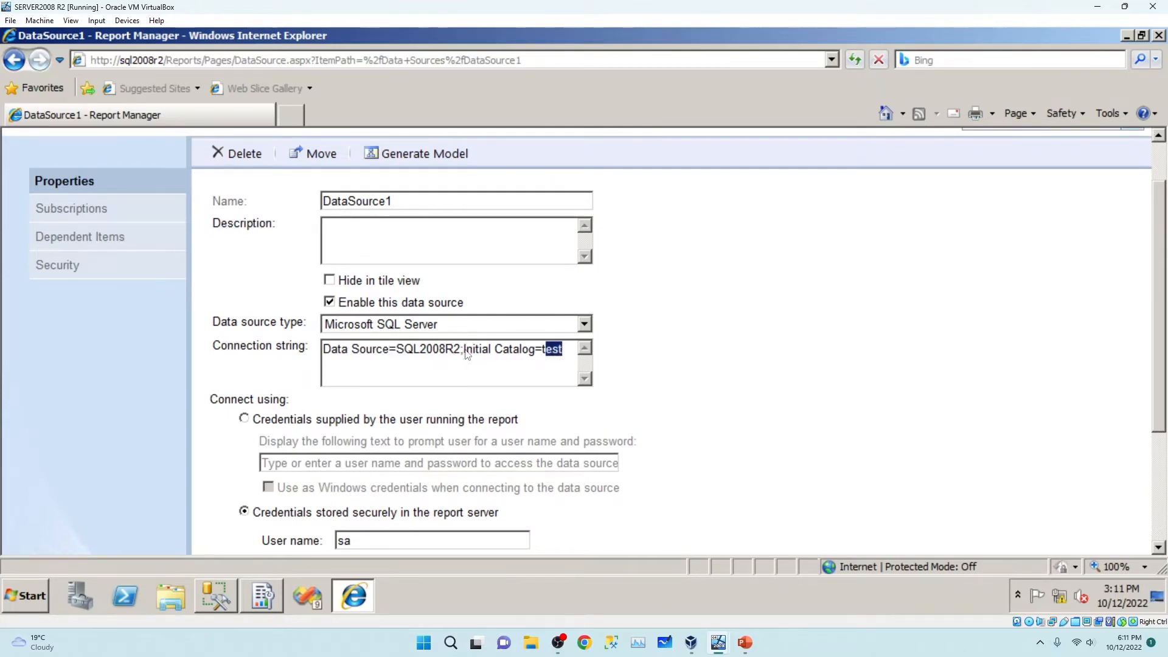
pyautogui.doubleClick(428, 358)
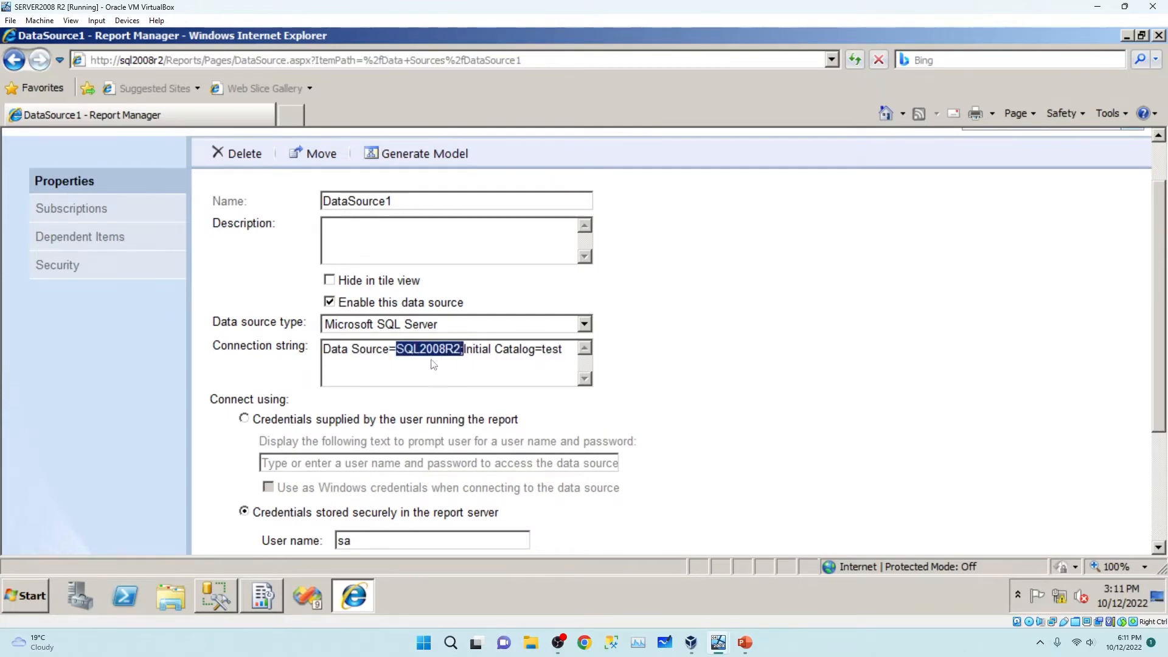
pyautogui.click(216, 602)
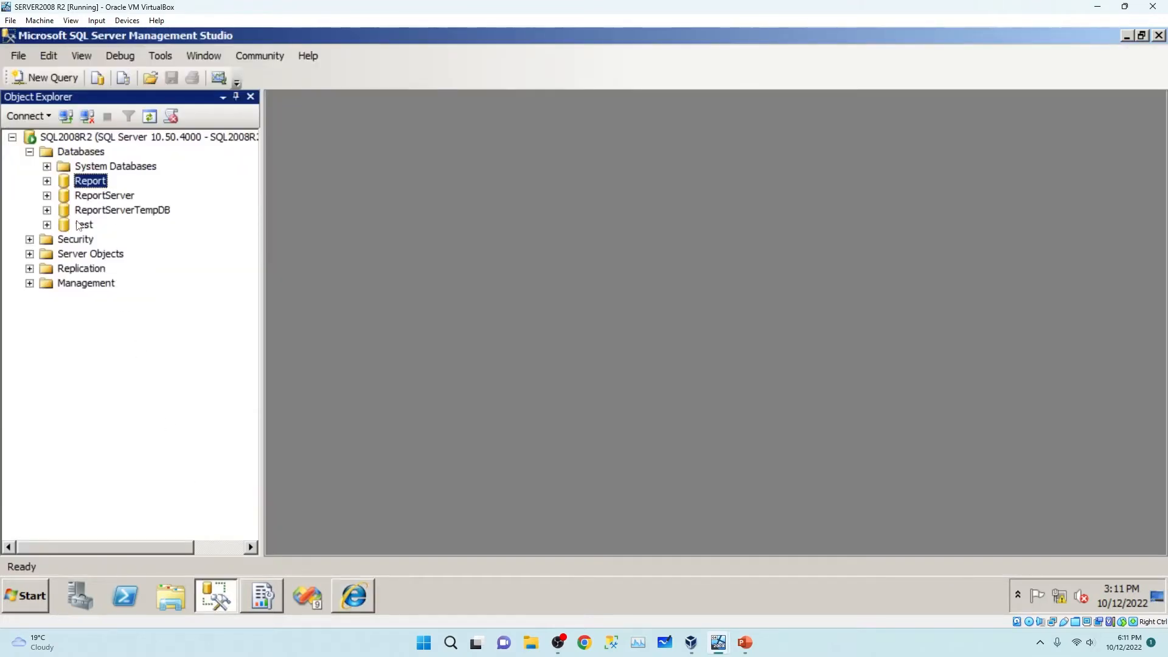
pyautogui.click(84, 227)
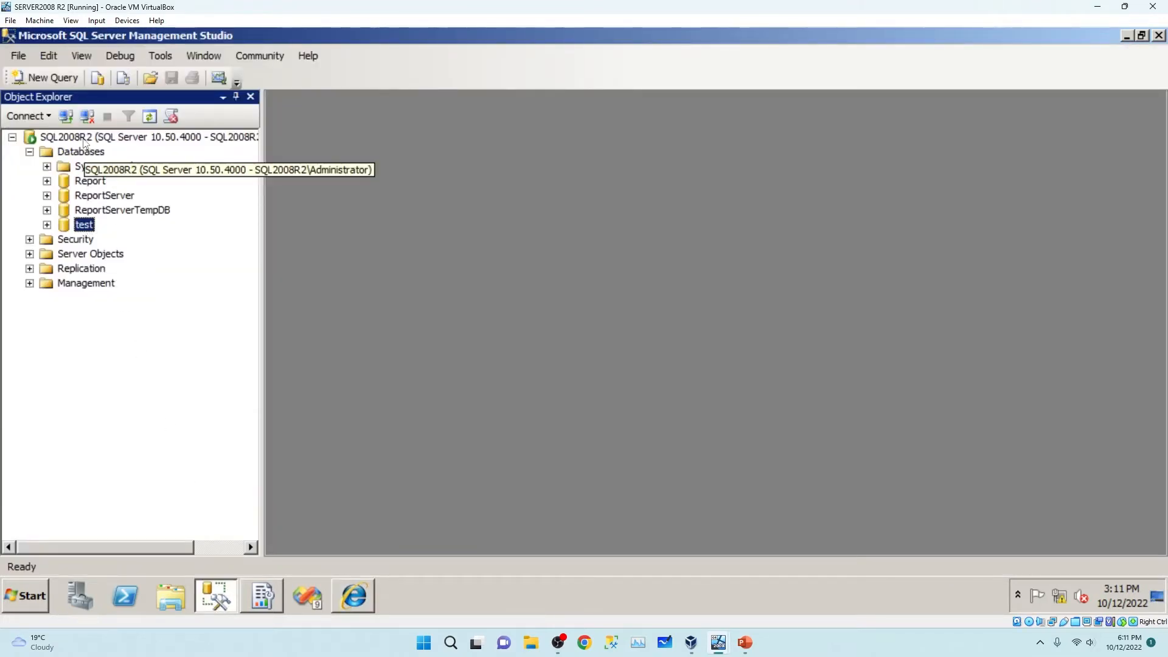
# Return Report Manager to Home, minimize the browser and Configuration Manager, and select ReportServer.
pyautogui.click(260, 599)
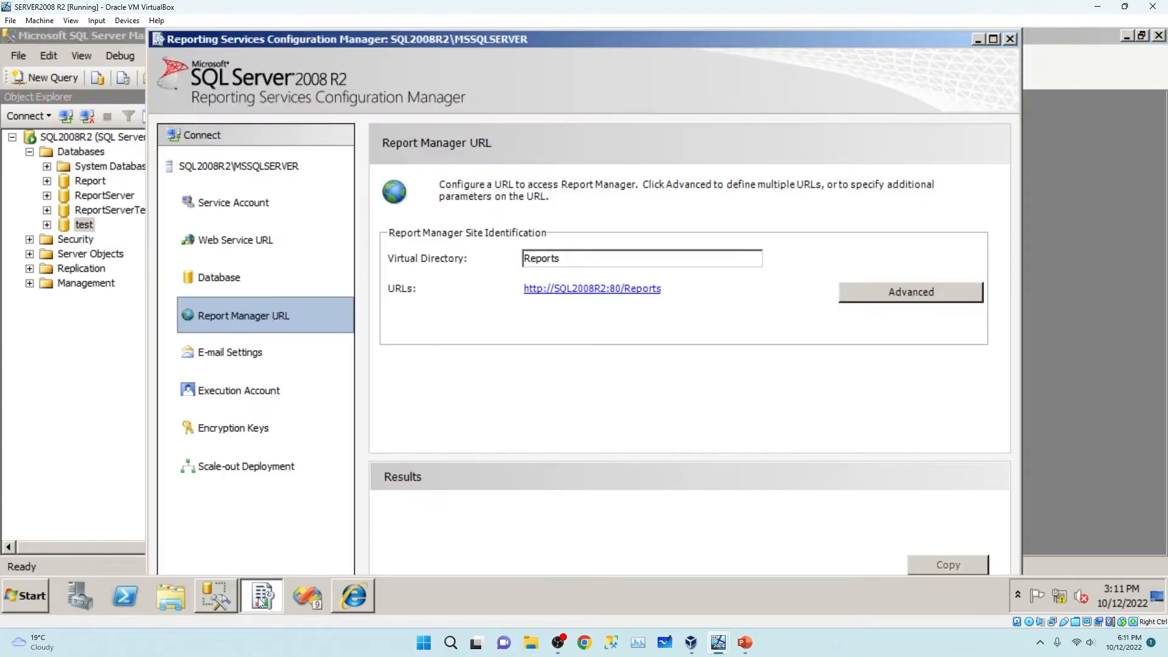
pyautogui.click(353, 596)
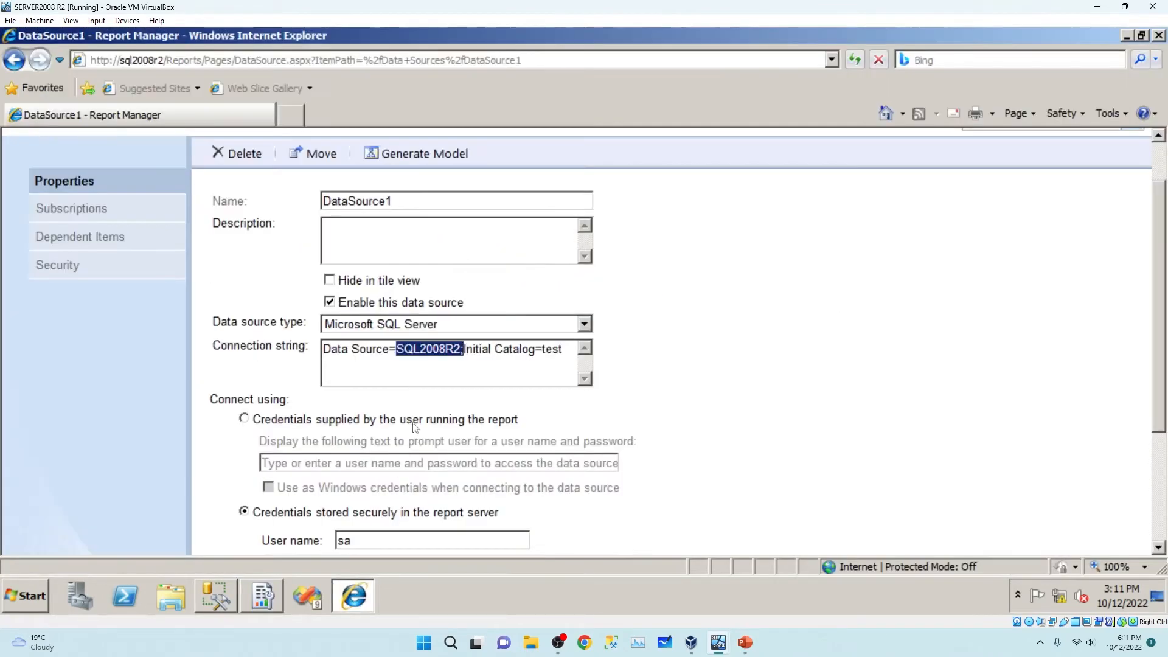
pyautogui.click(551, 356)
pyautogui.click(564, 355)
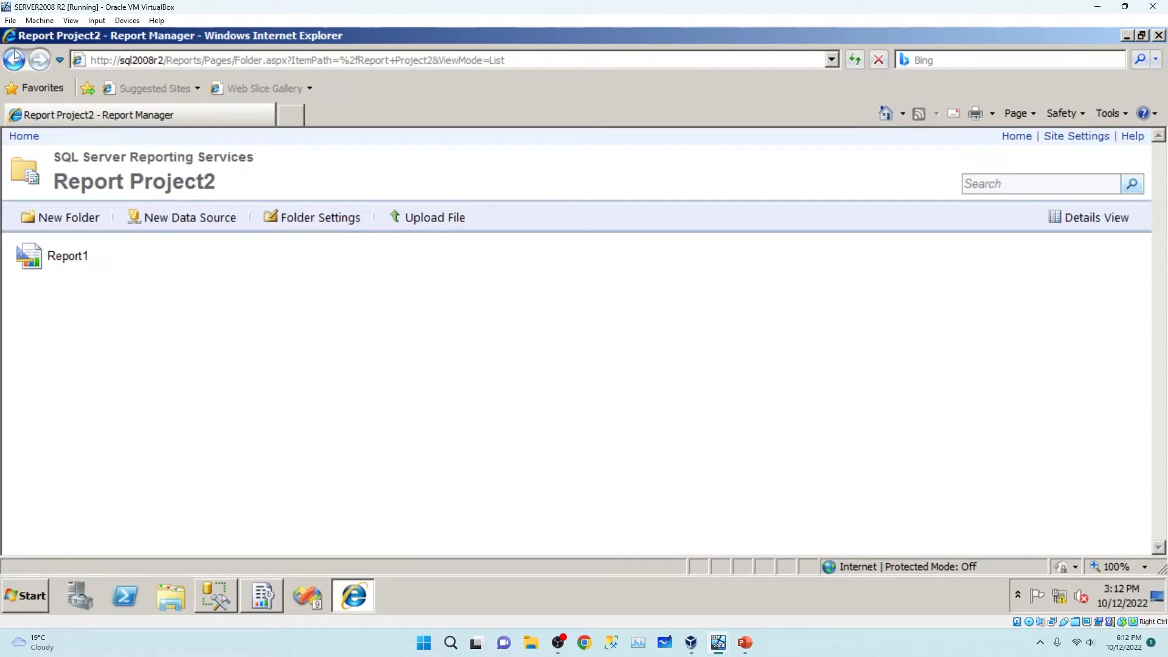
pyautogui.click(14, 60)
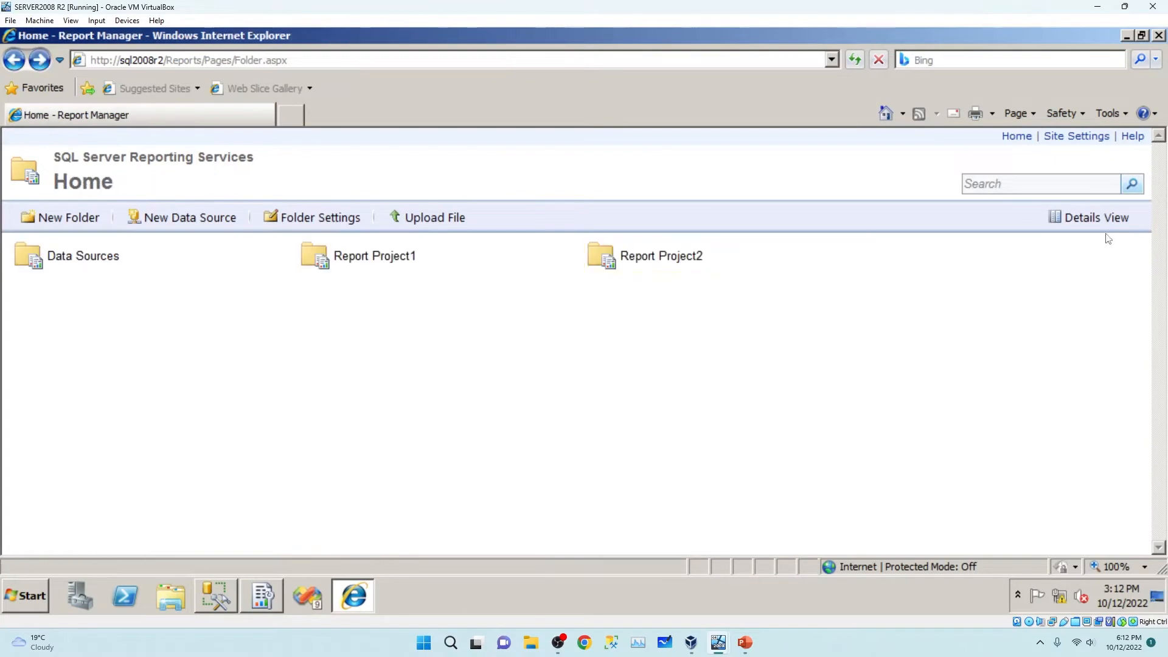
pyautogui.click(1125, 36)
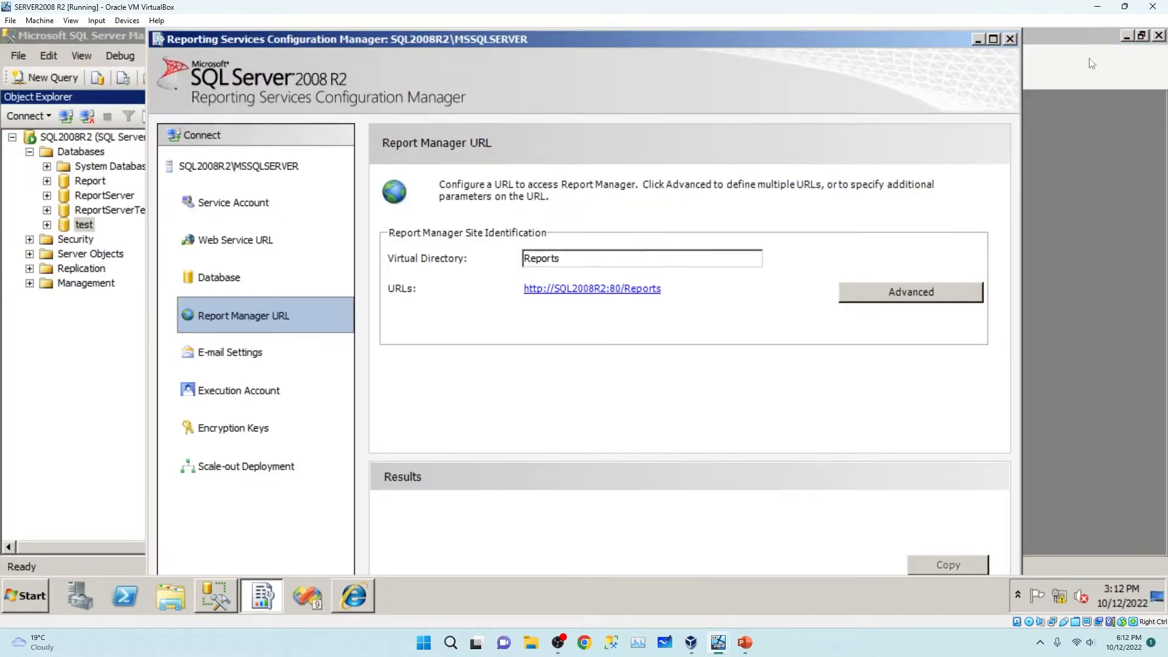
pyautogui.click(978, 39)
pyautogui.click(104, 196)
# Start a copy-only backup of ReportServer and remove the default backup destination.
pyautogui.rightClick(111, 199)
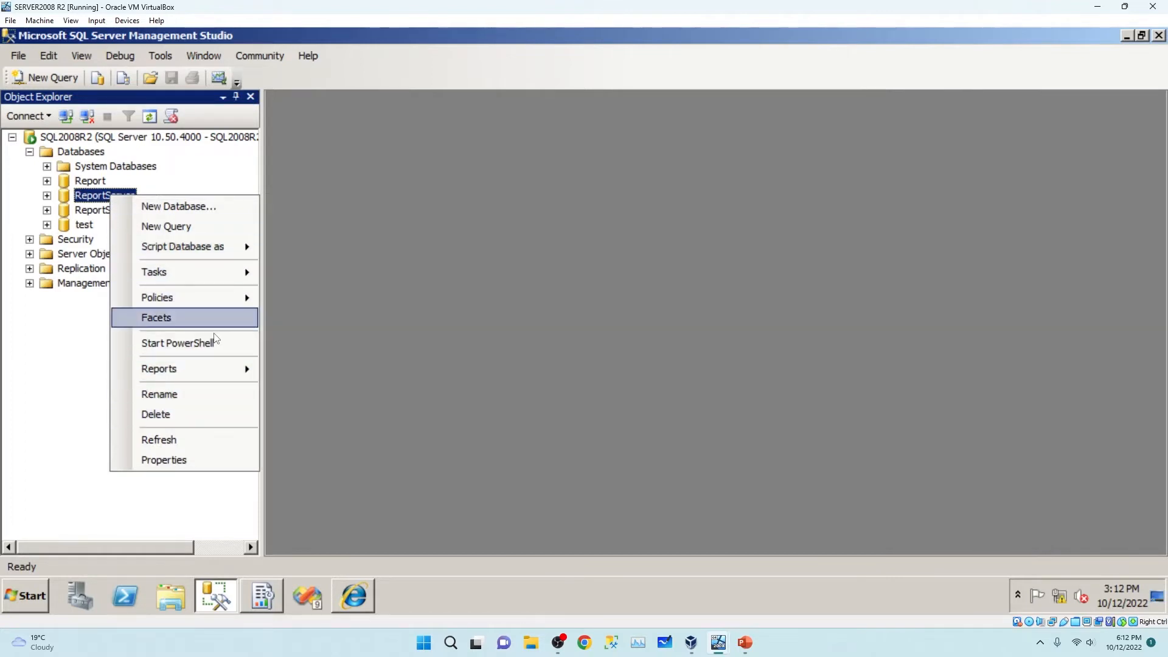
pyautogui.moveTo(231, 272)
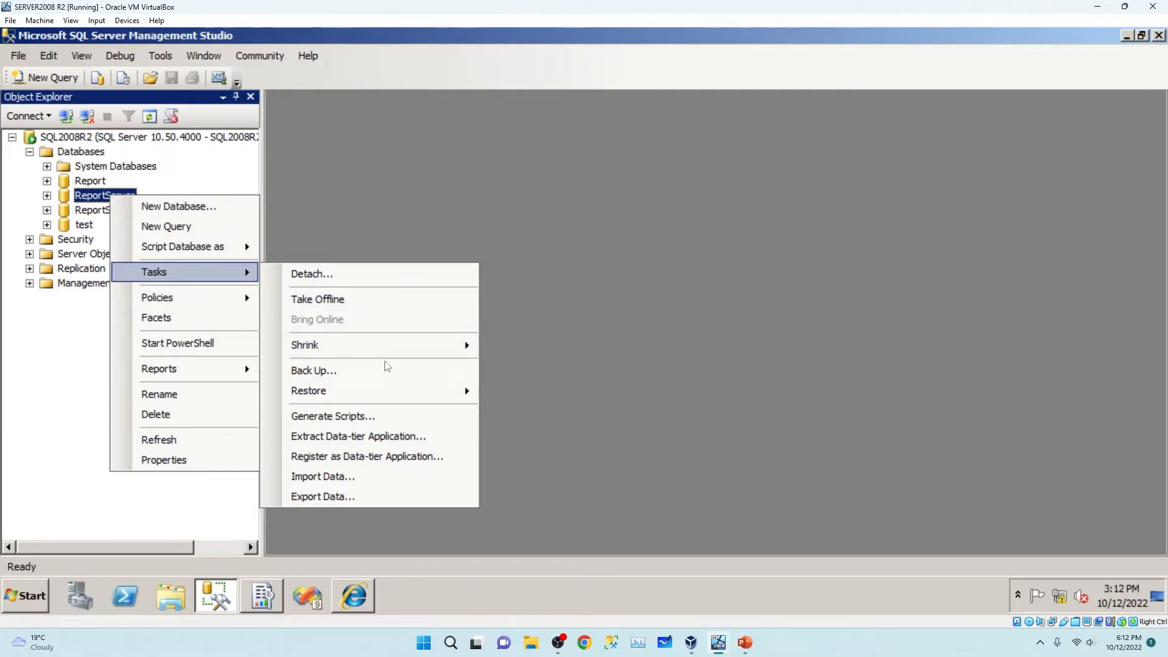
pyautogui.click(322, 377)
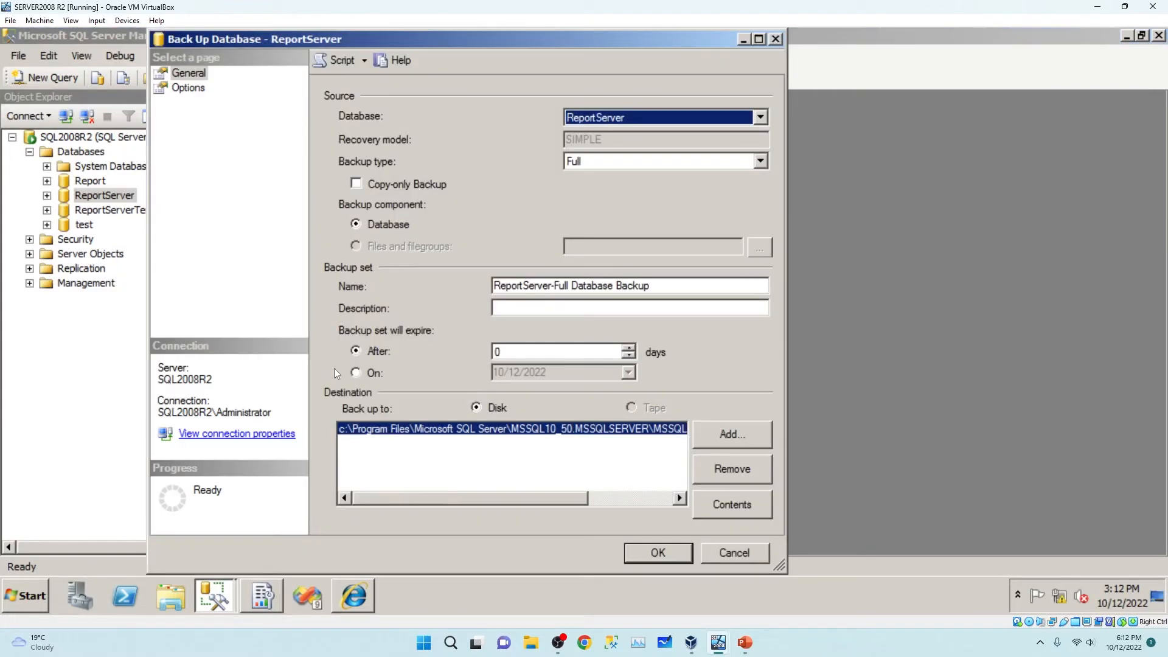
pyautogui.click(355, 185)
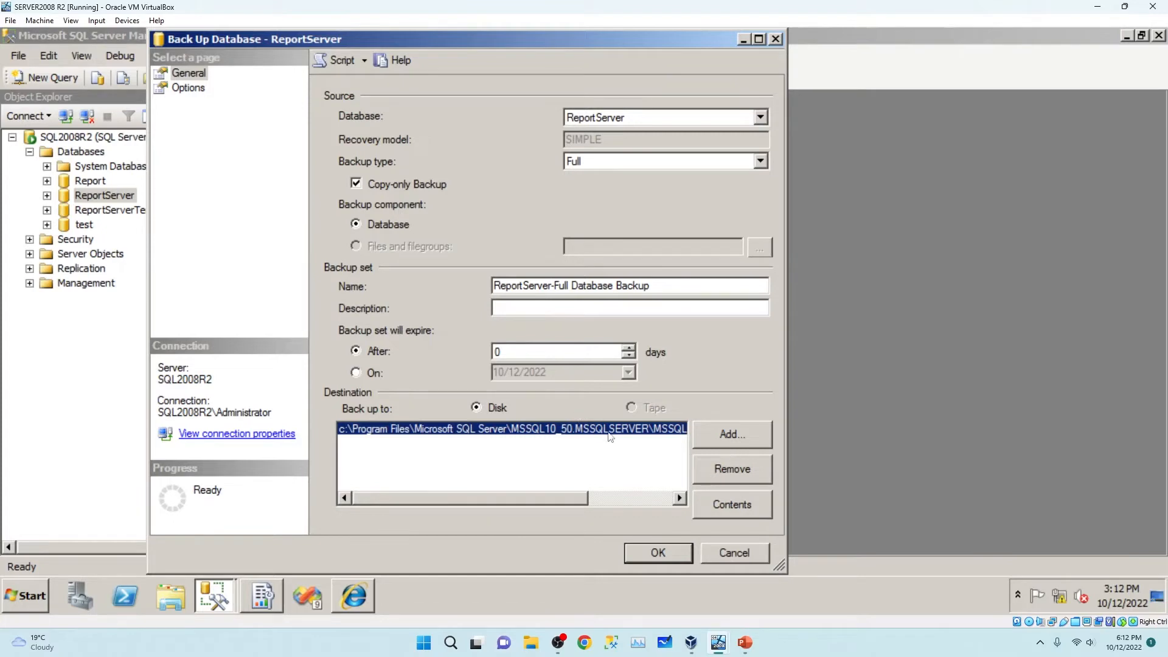
pyautogui.moveTo(508, 501); pyautogui.dragTo(643, 498)
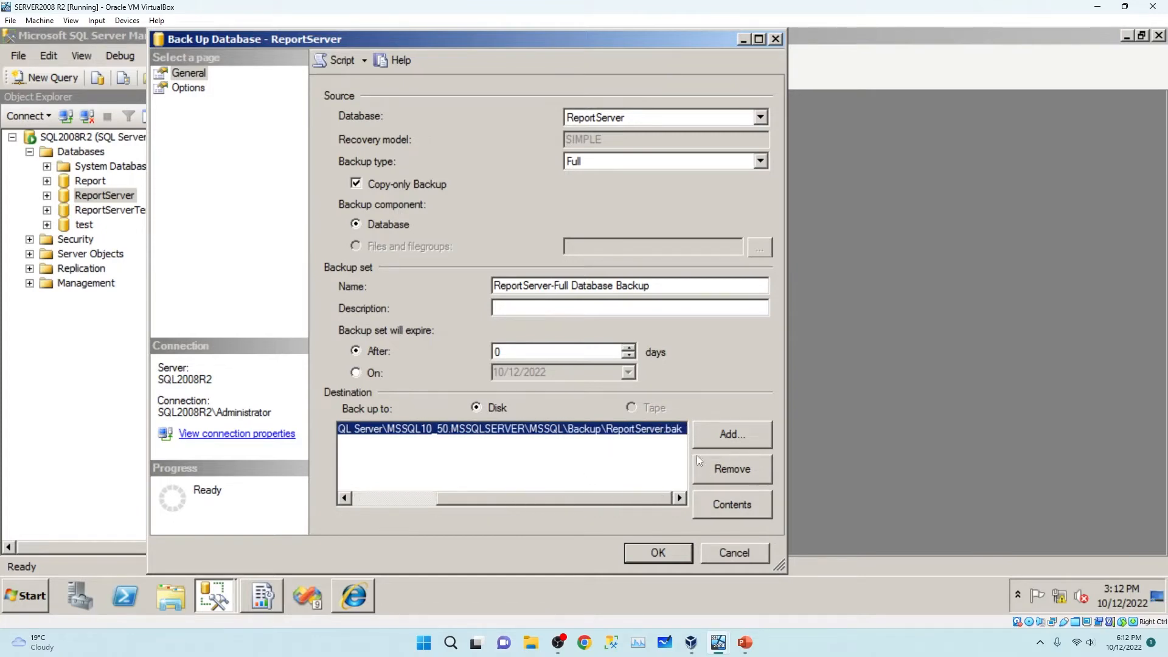
pyautogui.click(733, 469)
# Back up ReportServer to ReportServer.bak in the MSSQL Backup folder.
pyautogui.click(742, 435)
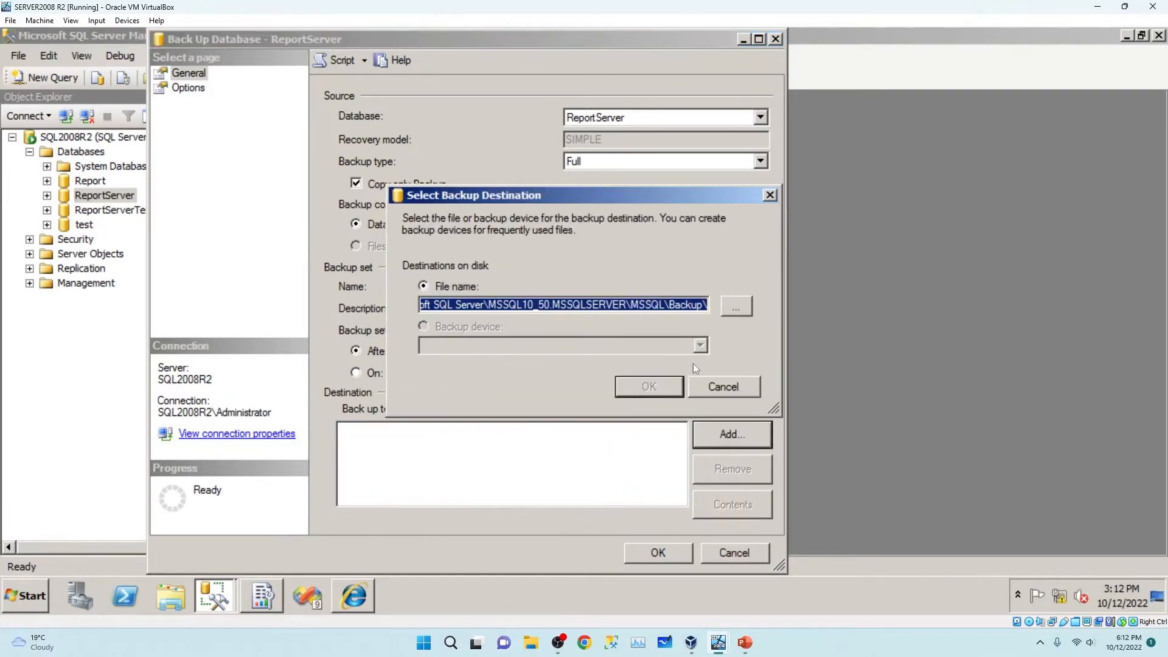
pyautogui.click(738, 306)
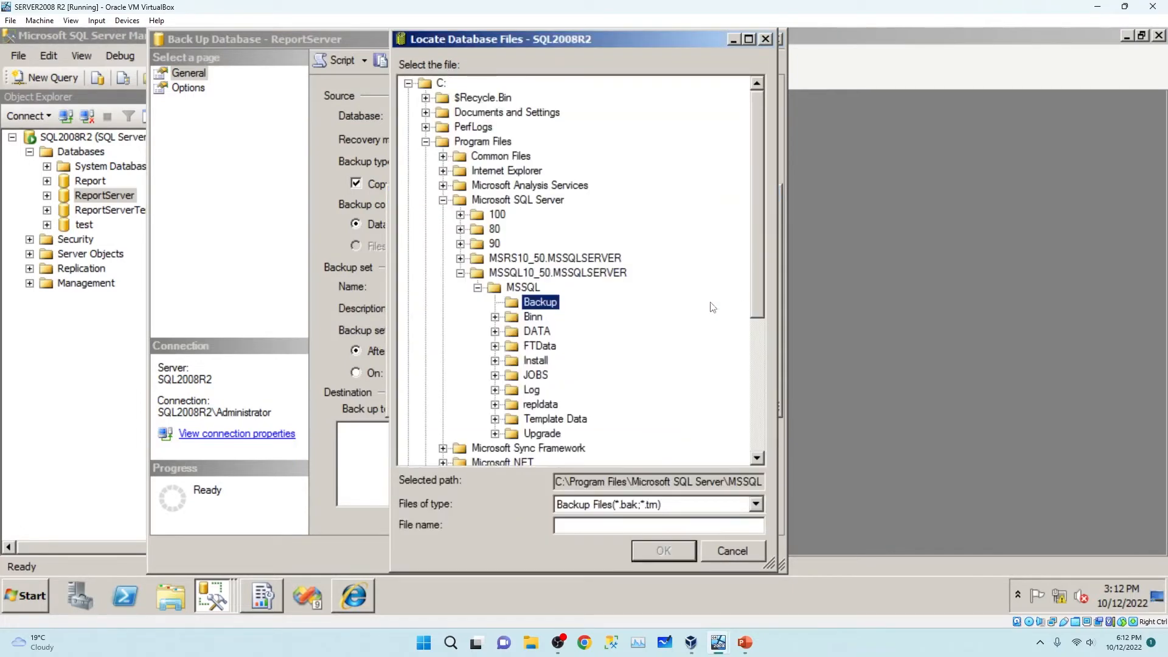
pyautogui.click(579, 527)
pyautogui.write('ReportSer')
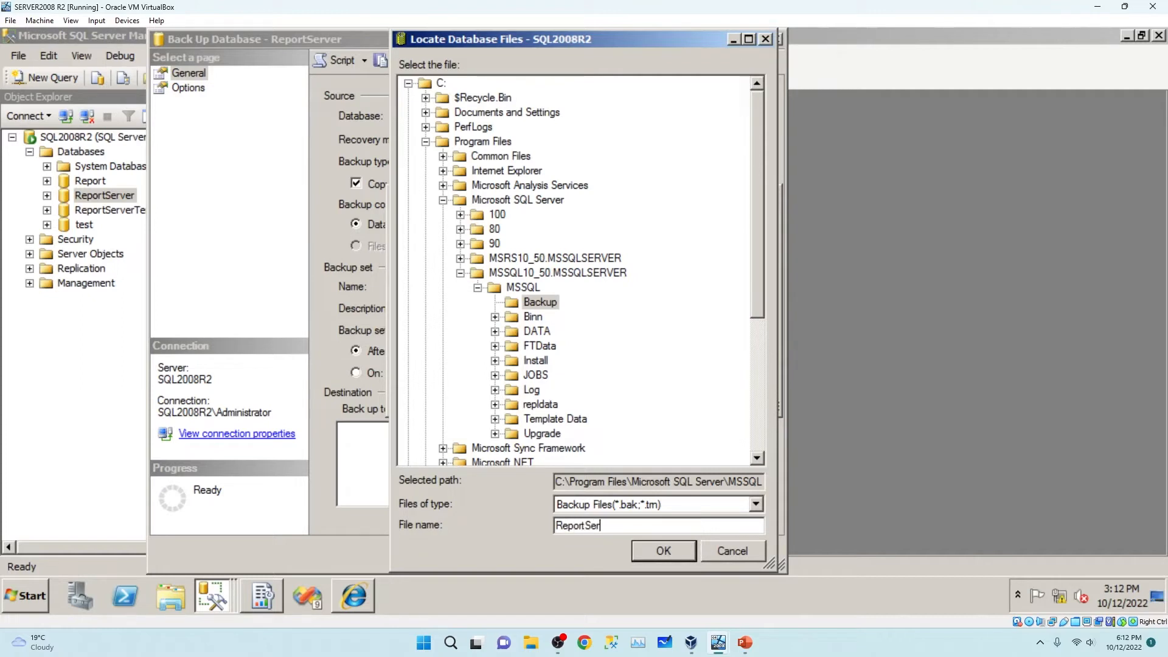
pyautogui.write('ver.bak')
pyautogui.click(654, 548)
pyautogui.click(645, 387)
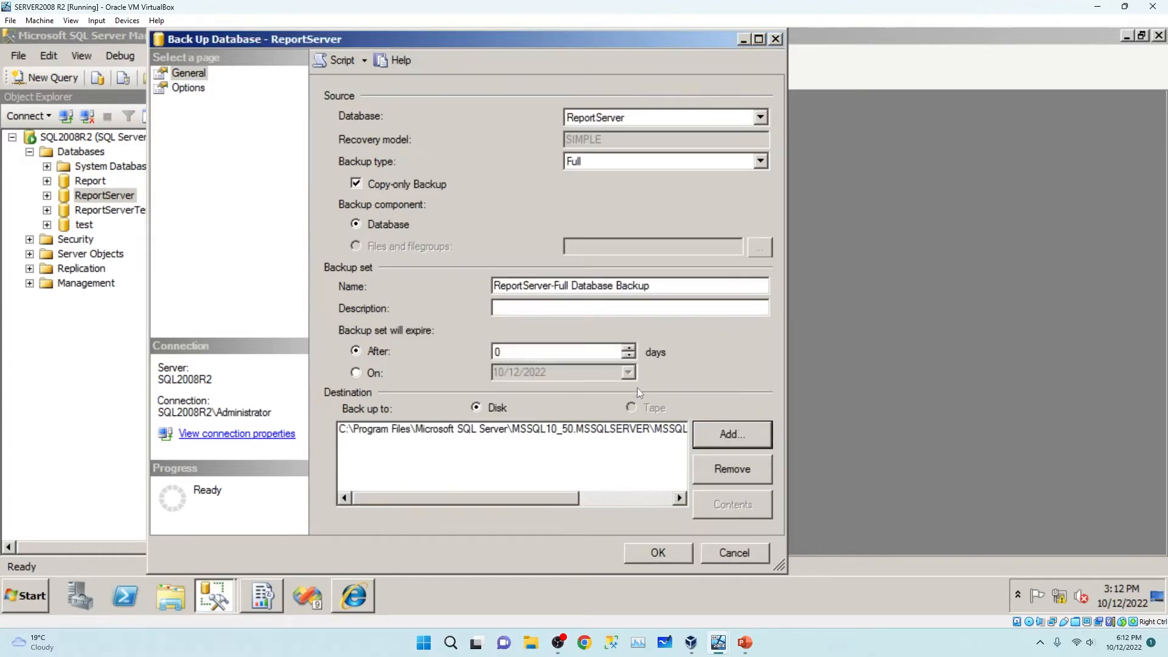
pyautogui.click(657, 552)
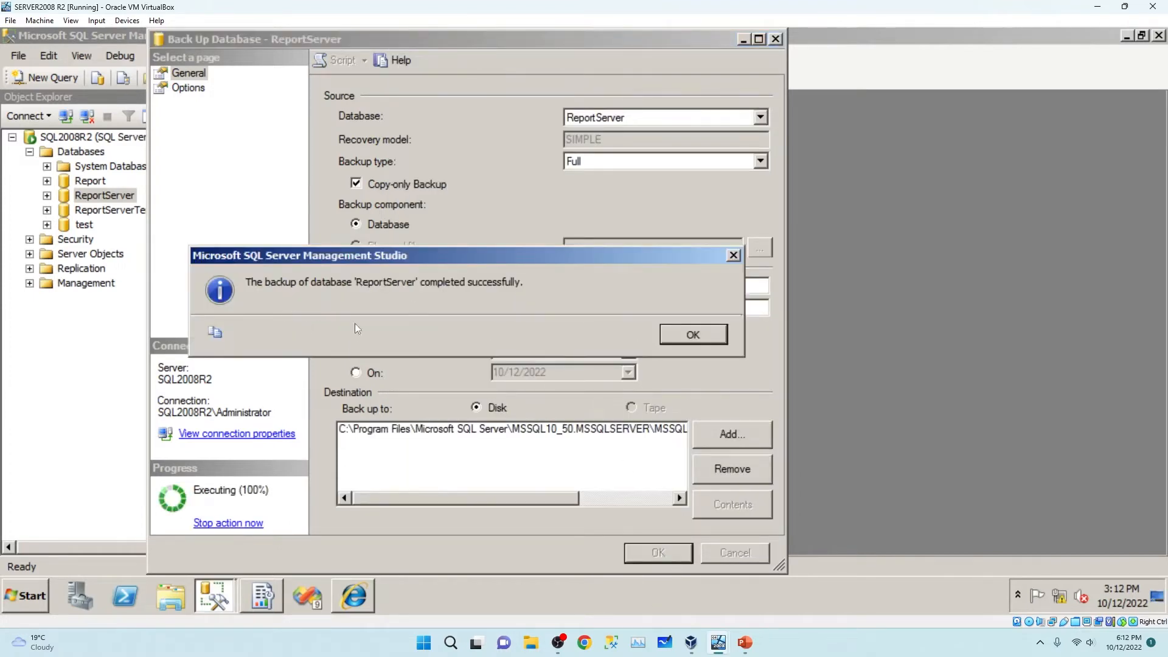
pyautogui.click(714, 336)
# Start a copy-only backup of ReportServerTempDB and remove the default backup destination.
pyautogui.rightClick(98, 211)
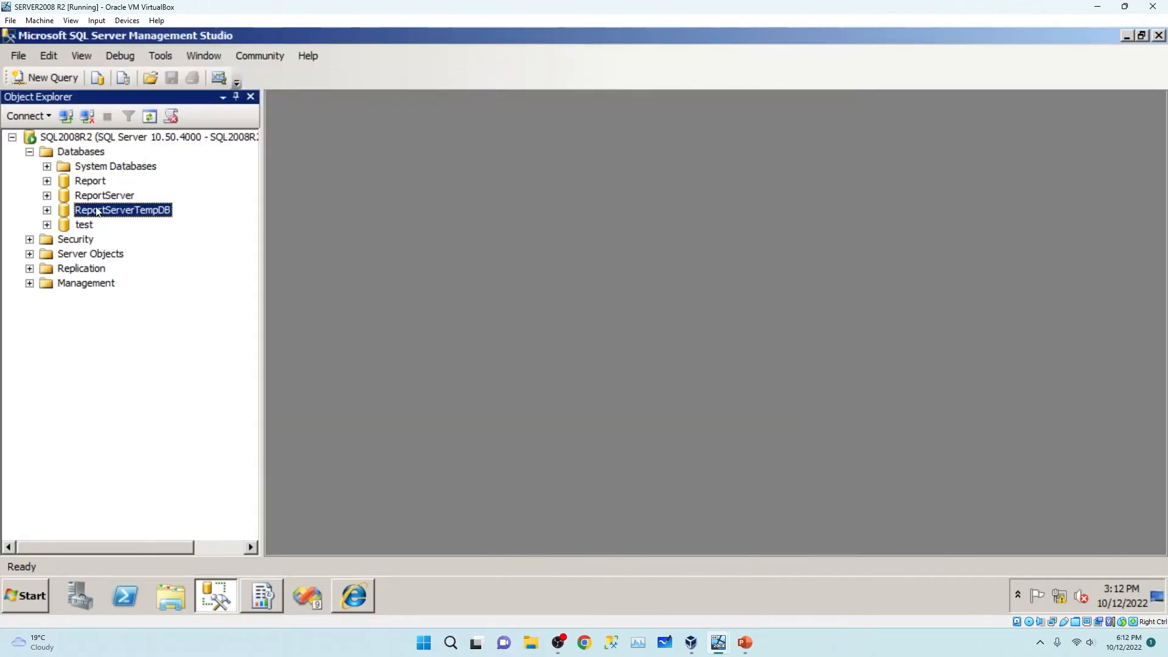
pyautogui.moveTo(183, 284)
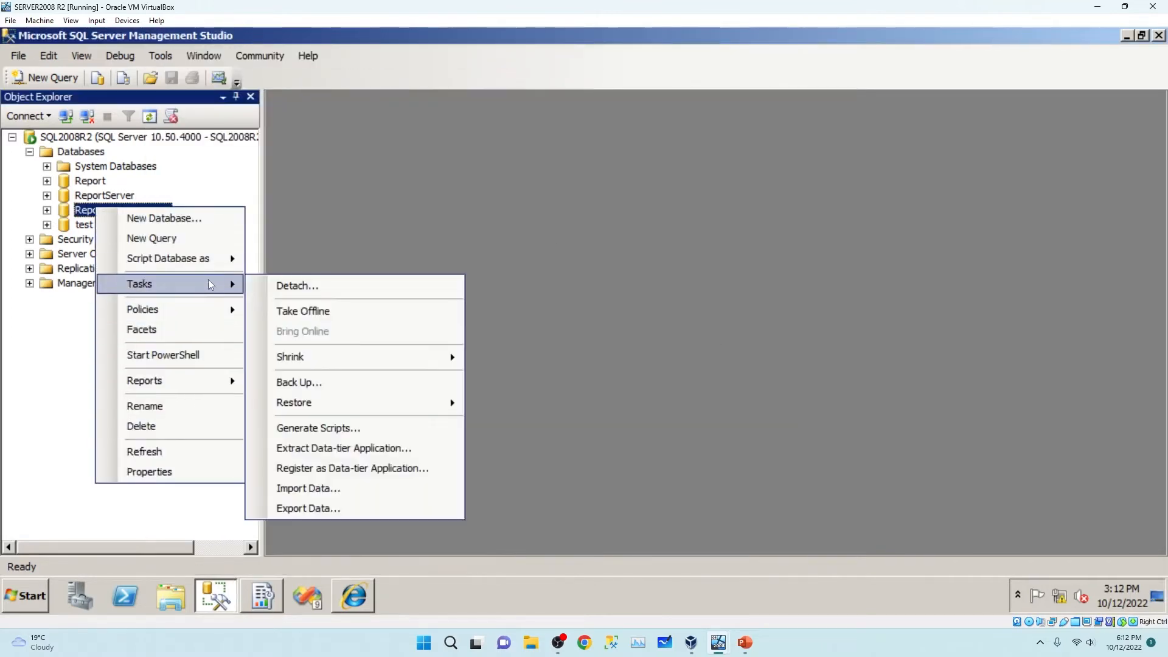
pyautogui.click(366, 381)
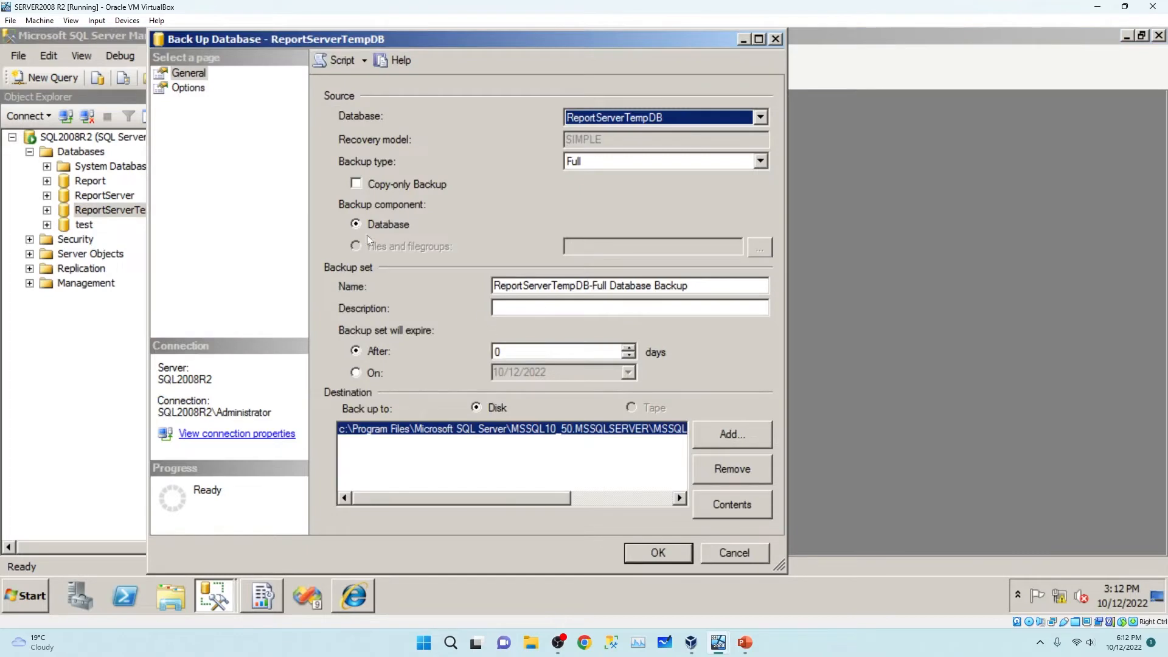
pyautogui.click(357, 184)
pyautogui.click(740, 473)
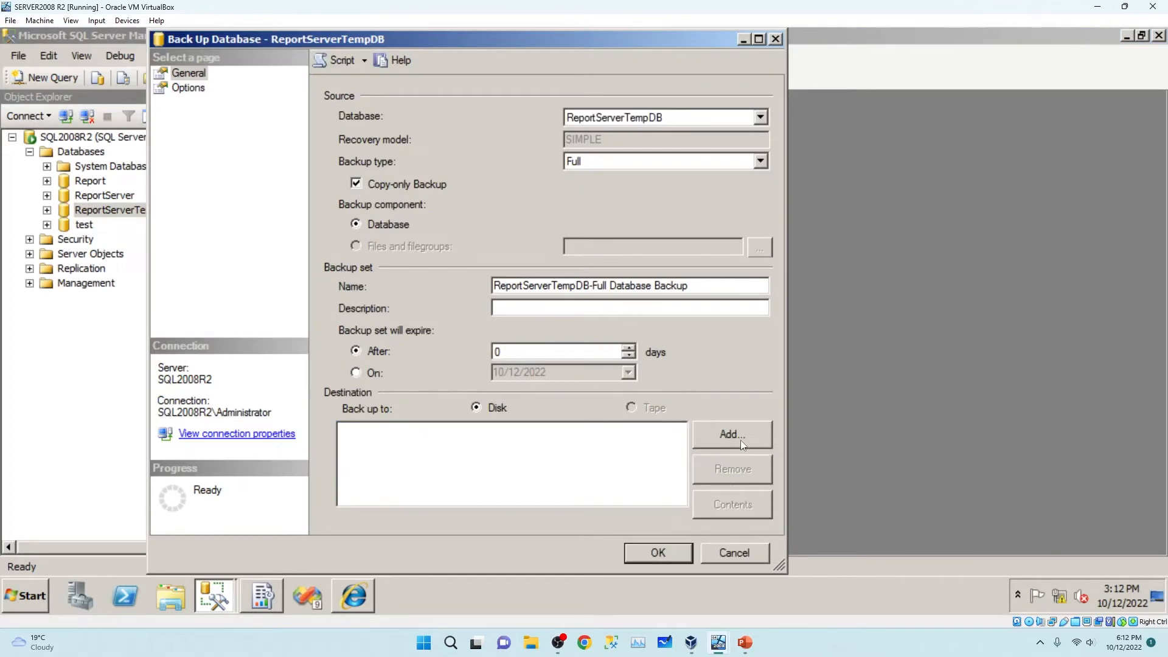
# Back up ReportServerTempDB to ReportServerTempDB.bak in the MSSQL Backup folder.
pyautogui.click(734, 436)
pyautogui.click(734, 308)
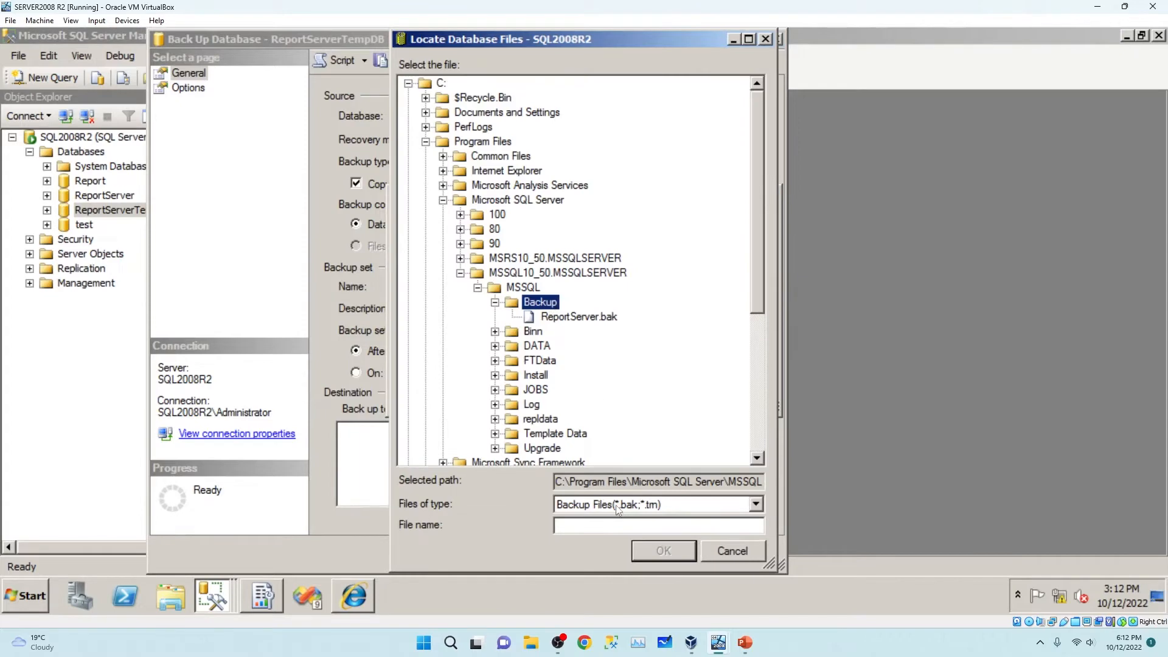
pyautogui.click(571, 529)
pyautogui.write('ReportServer')
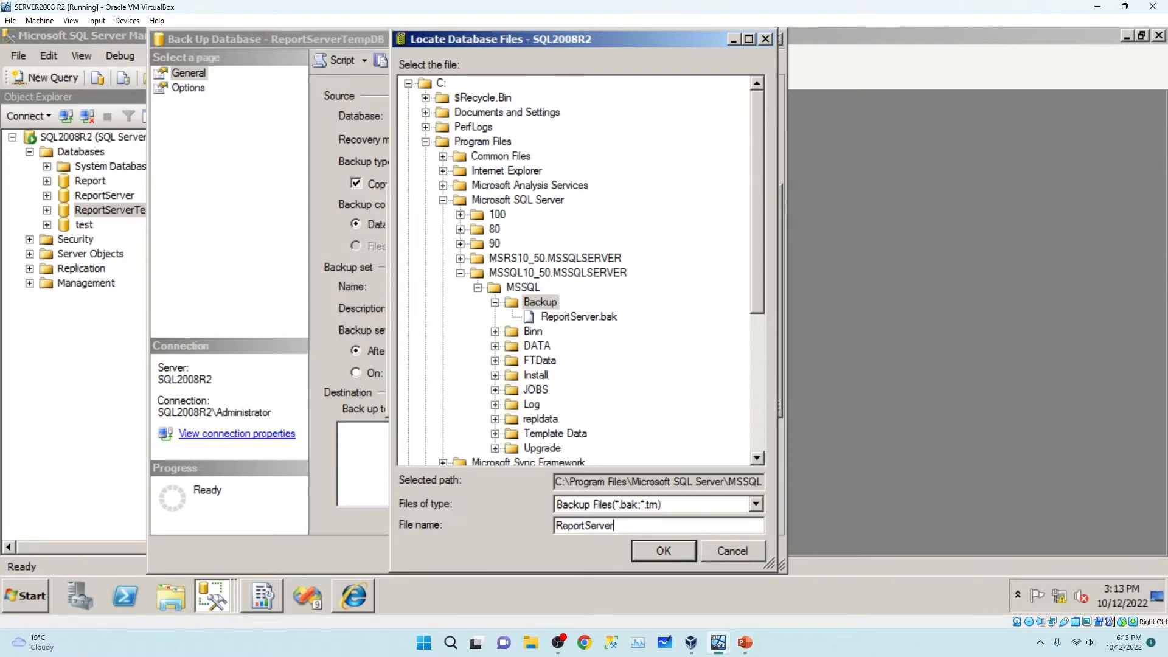
pyautogui.write('TempDB.bak')
pyautogui.click(655, 552)
pyautogui.click(647, 394)
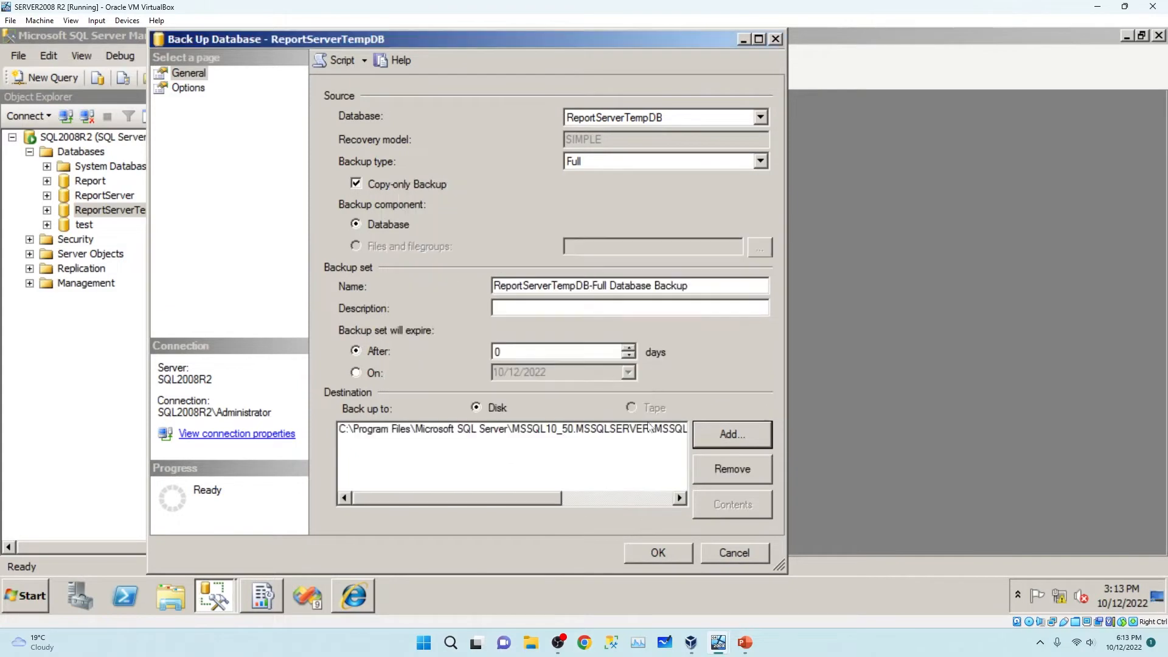
pyautogui.click(656, 552)
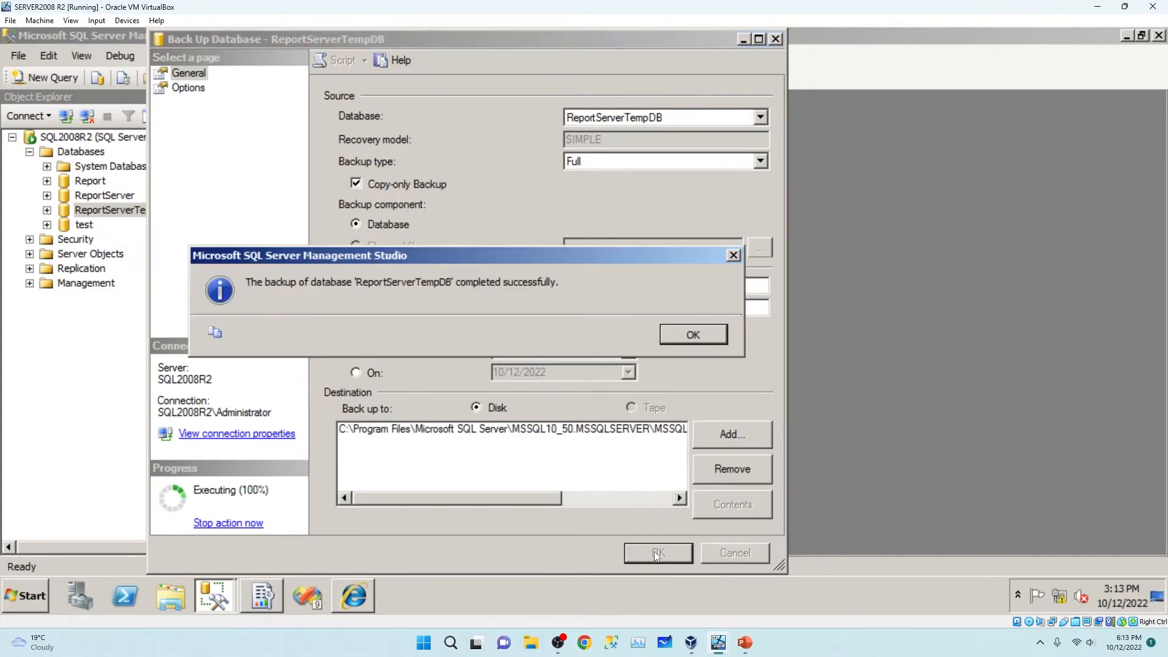
pyautogui.click(693, 334)
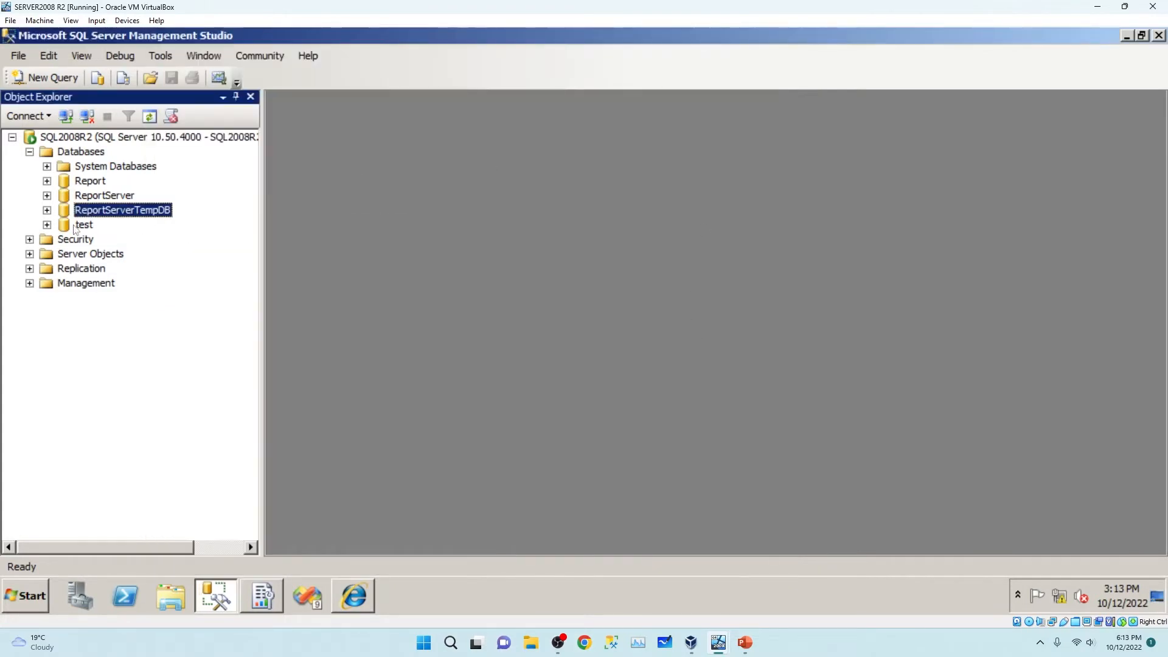
# Run a full backup of the Report database to its default disk destination.
pyautogui.rightClick(91, 181)
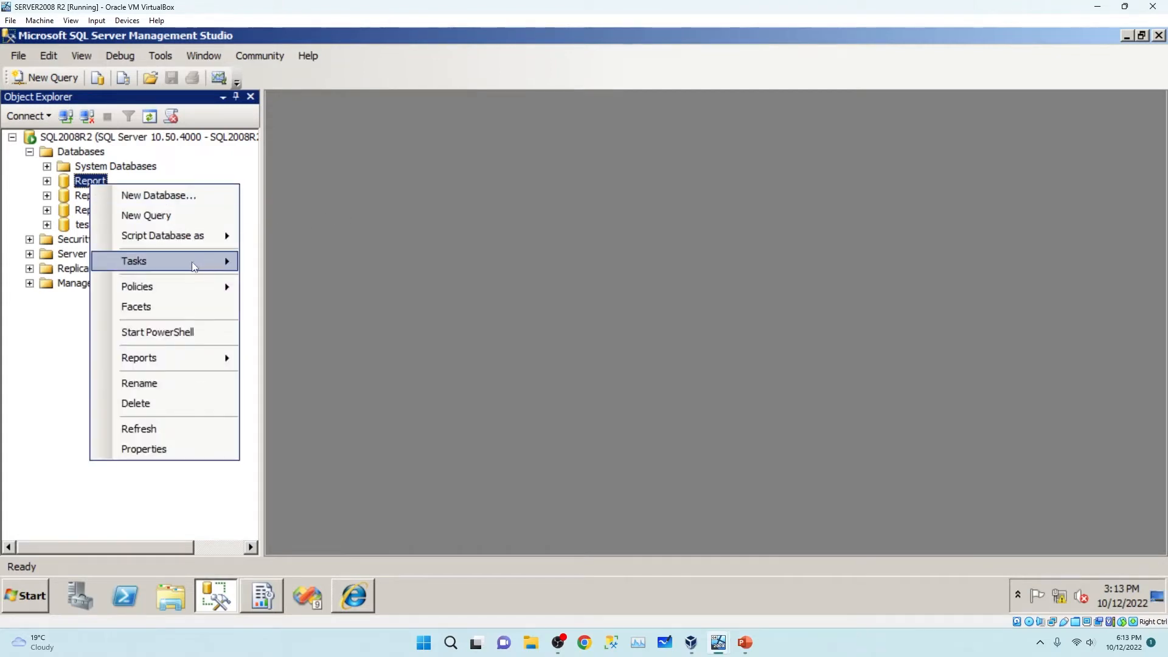
pyautogui.moveTo(194, 262)
pyautogui.click(387, 360)
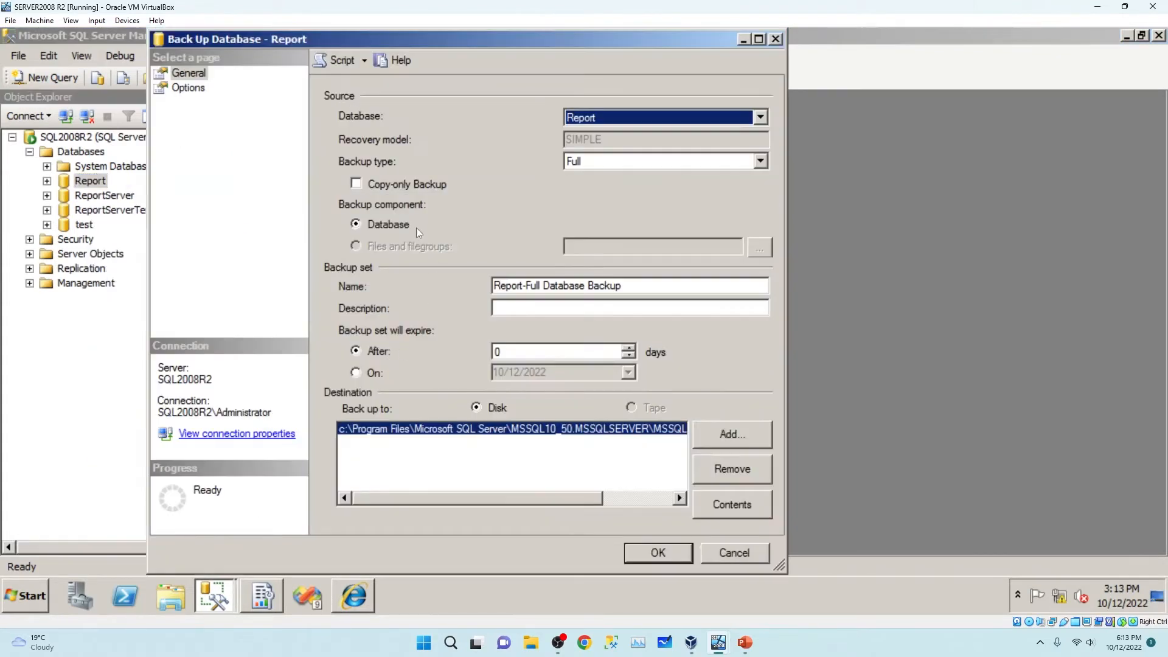
pyautogui.moveTo(541, 497); pyautogui.dragTo(680, 499)
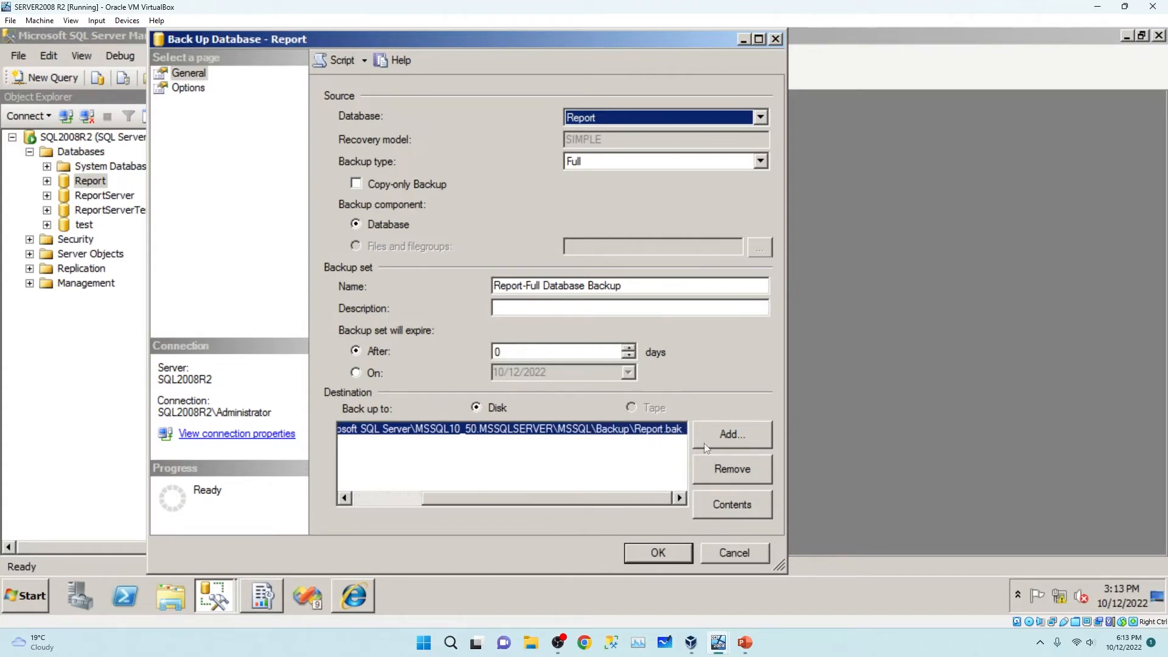
pyautogui.moveTo(498, 499); pyautogui.dragTo(378, 486)
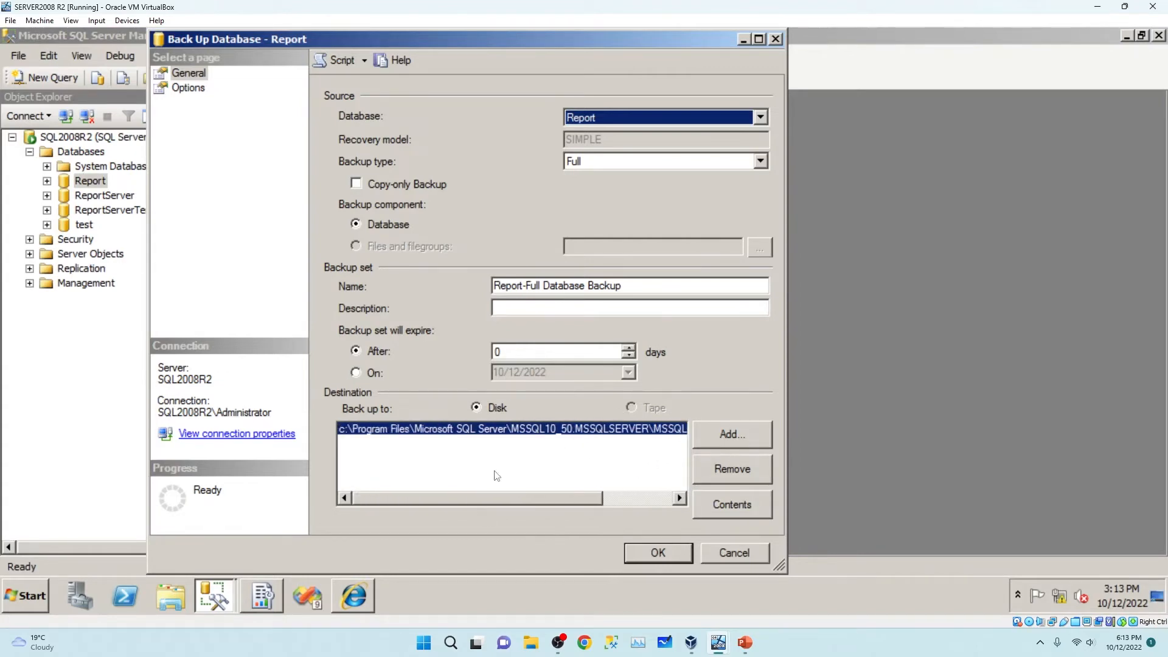
pyautogui.moveTo(509, 500); pyautogui.dragTo(609, 504)
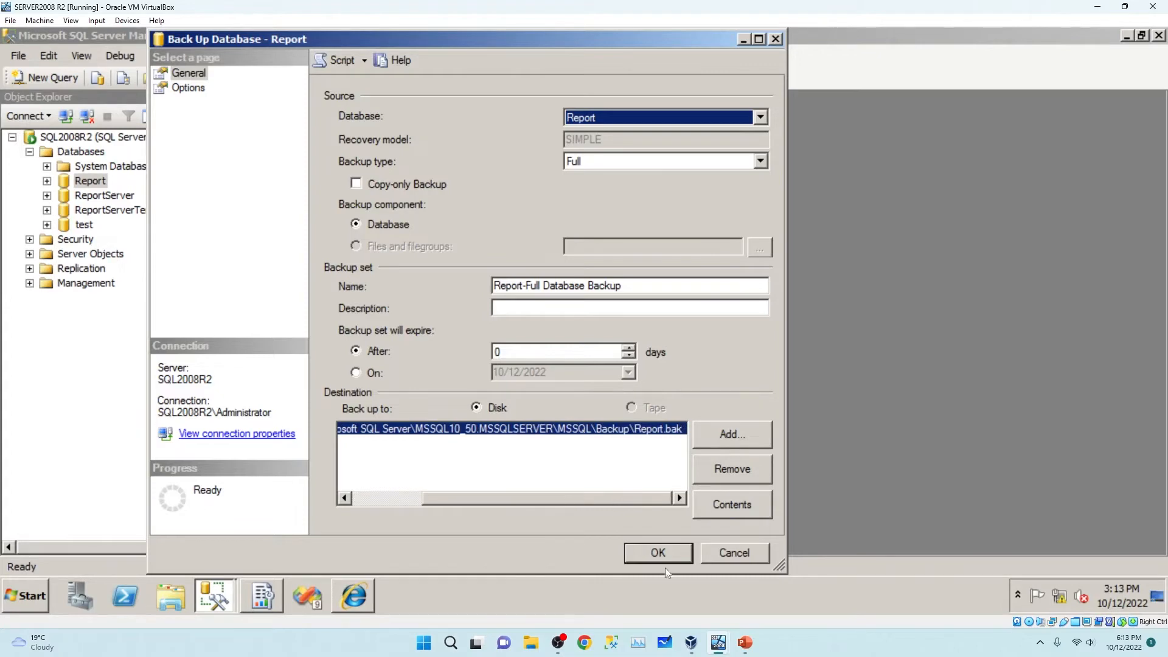
pyautogui.click(650, 551)
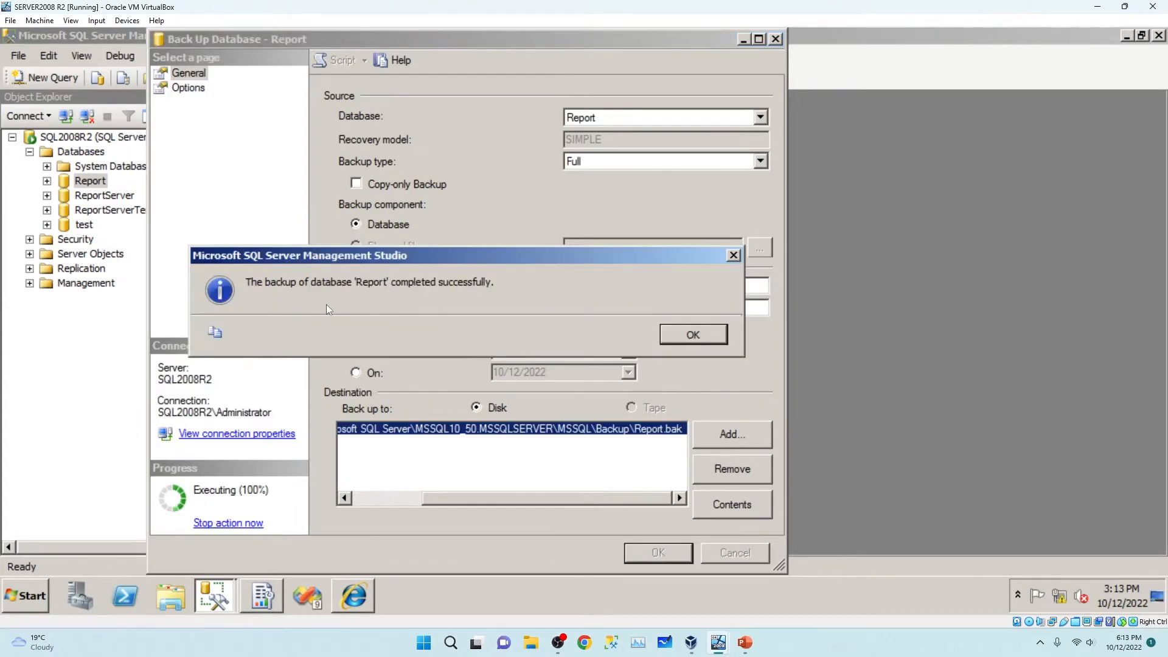
pyautogui.click(693, 334)
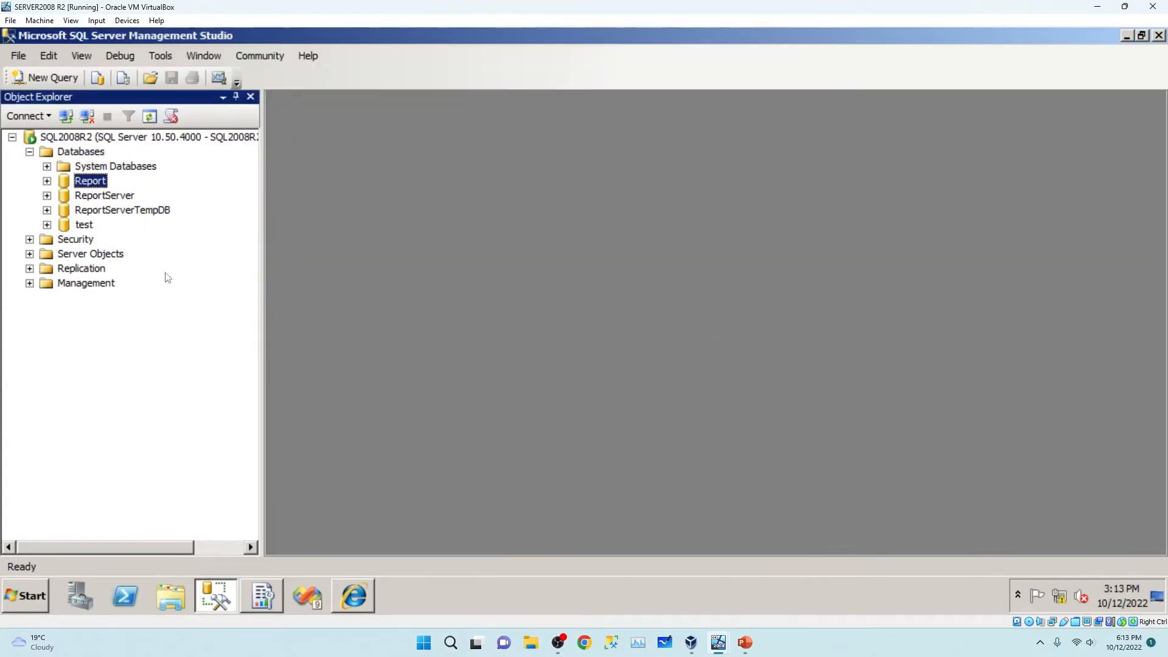
# Run a full backup of the test database to test.bak in the default Backup folder.
pyautogui.click(85, 225)
pyautogui.rightClick(88, 226)
pyautogui.moveTo(201, 300)
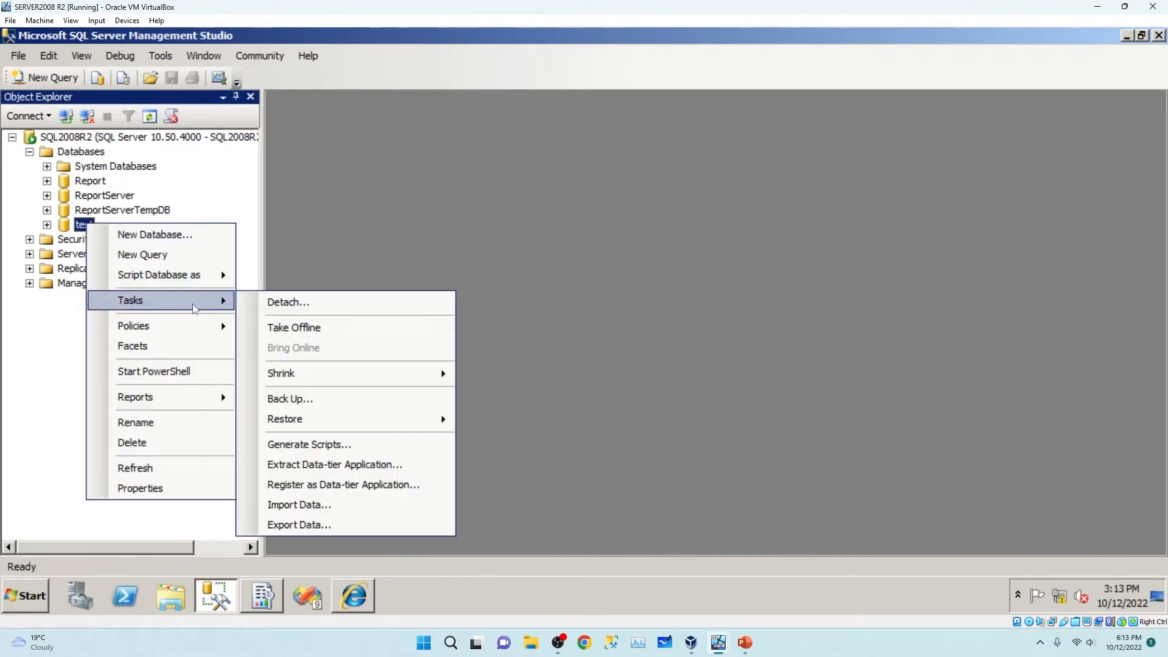
pyautogui.click(338, 396)
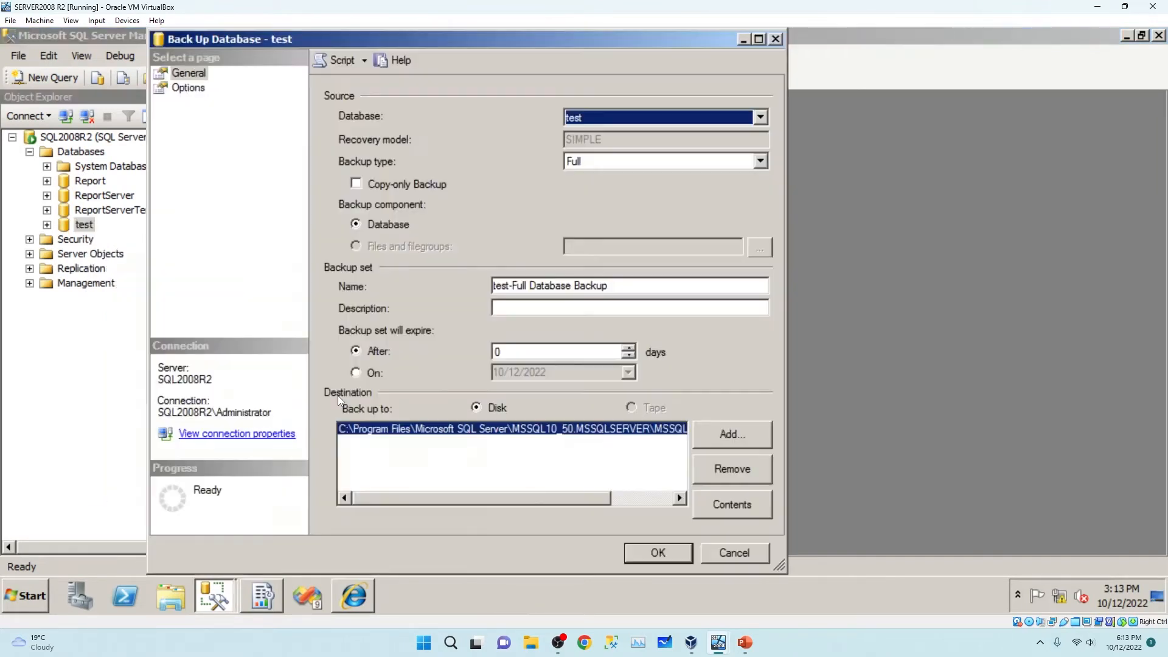
pyautogui.moveTo(549, 499); pyautogui.dragTo(697, 505)
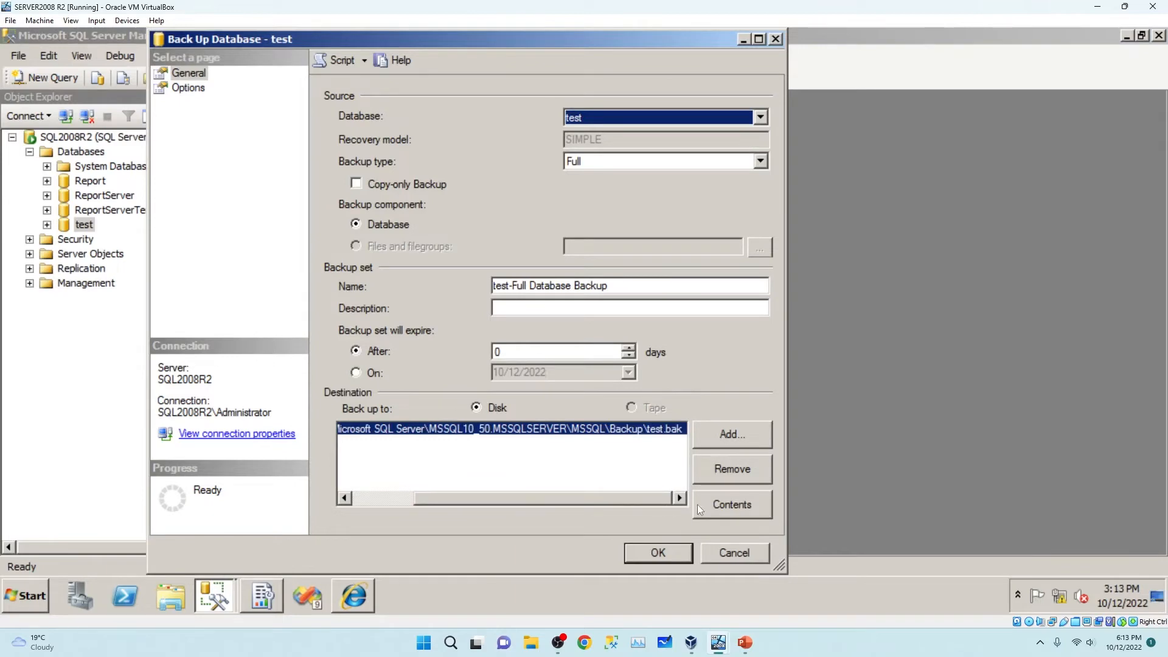
pyautogui.click(637, 554)
pyautogui.click(760, 334)
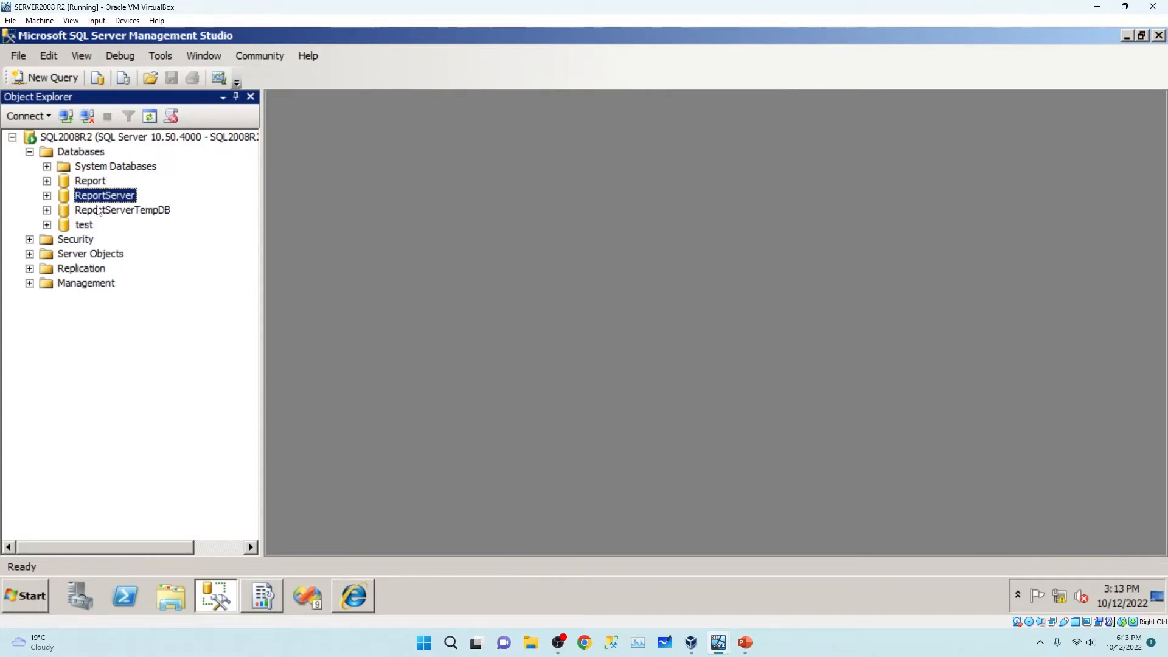
# Start an encryption key backup and save it to C:\ as ReportServerKey.
pyautogui.click(131, 215)
pyautogui.click(107, 201)
pyautogui.click(263, 606)
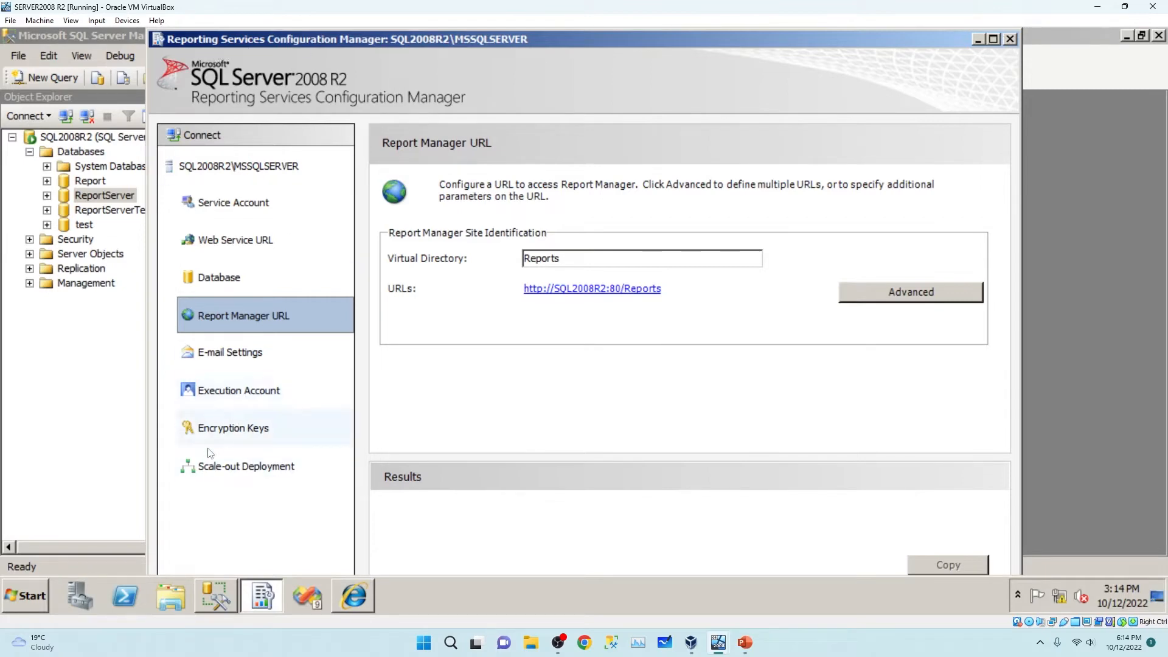
pyautogui.click(256, 434)
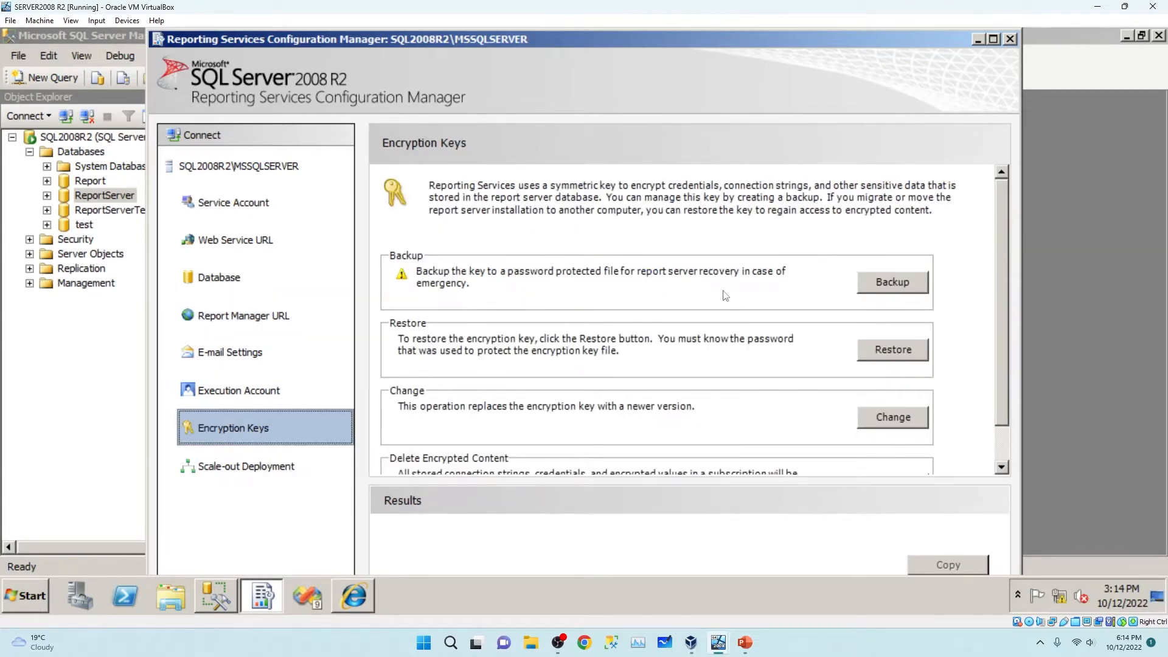
pyautogui.click(895, 292)
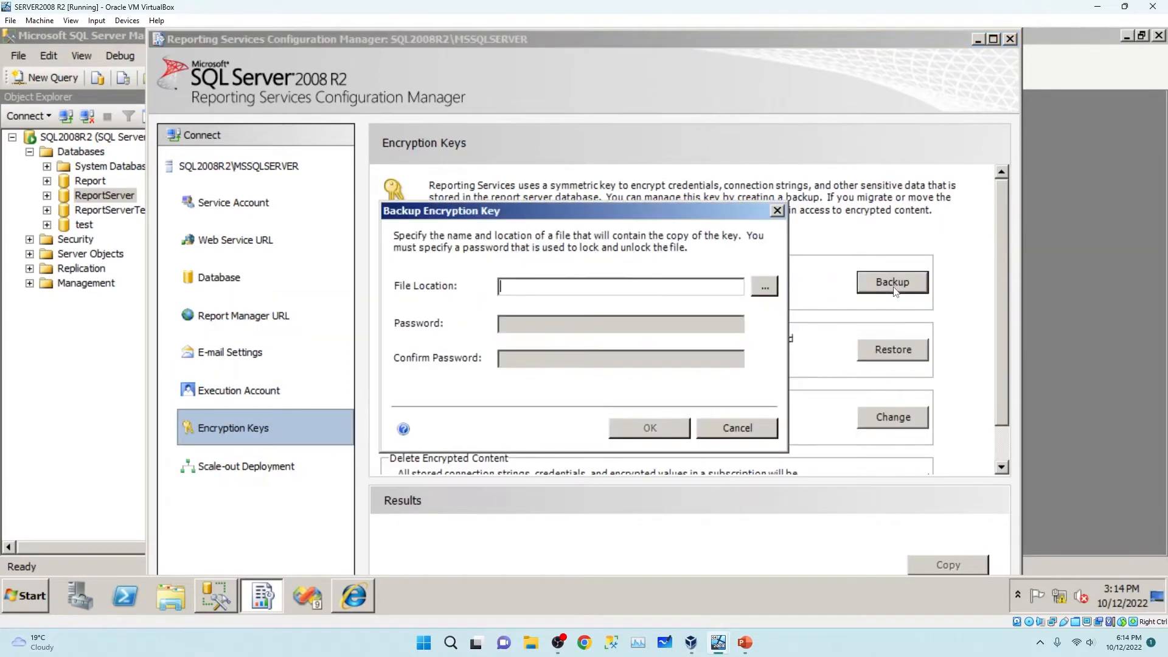
pyautogui.click(762, 288)
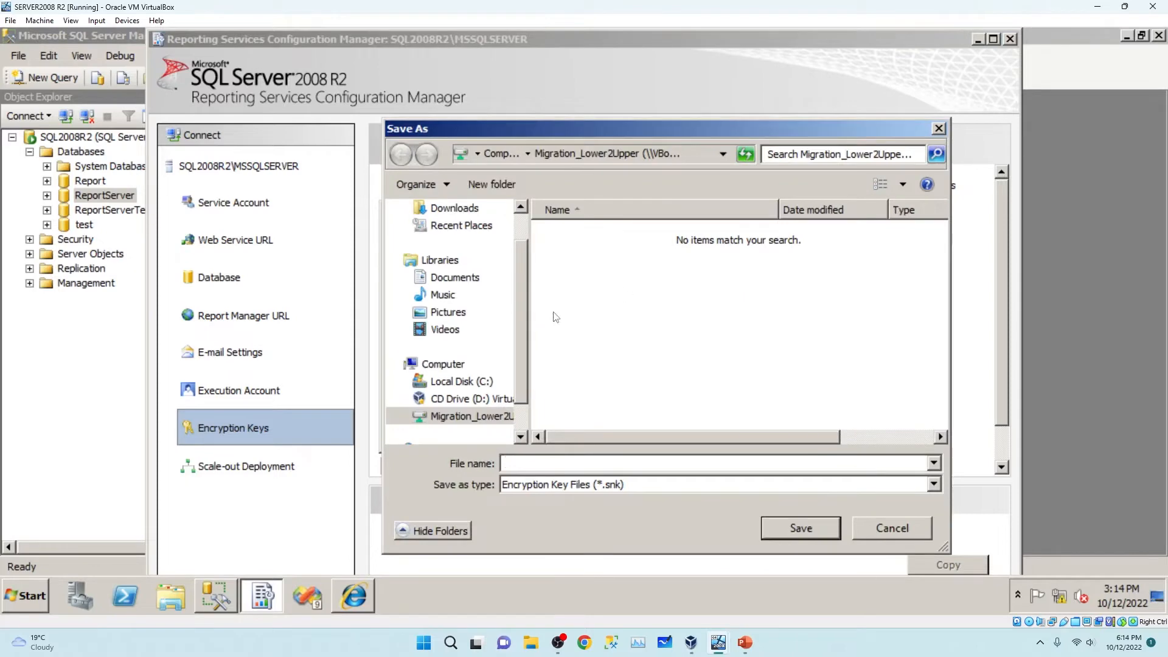
pyautogui.click(465, 381)
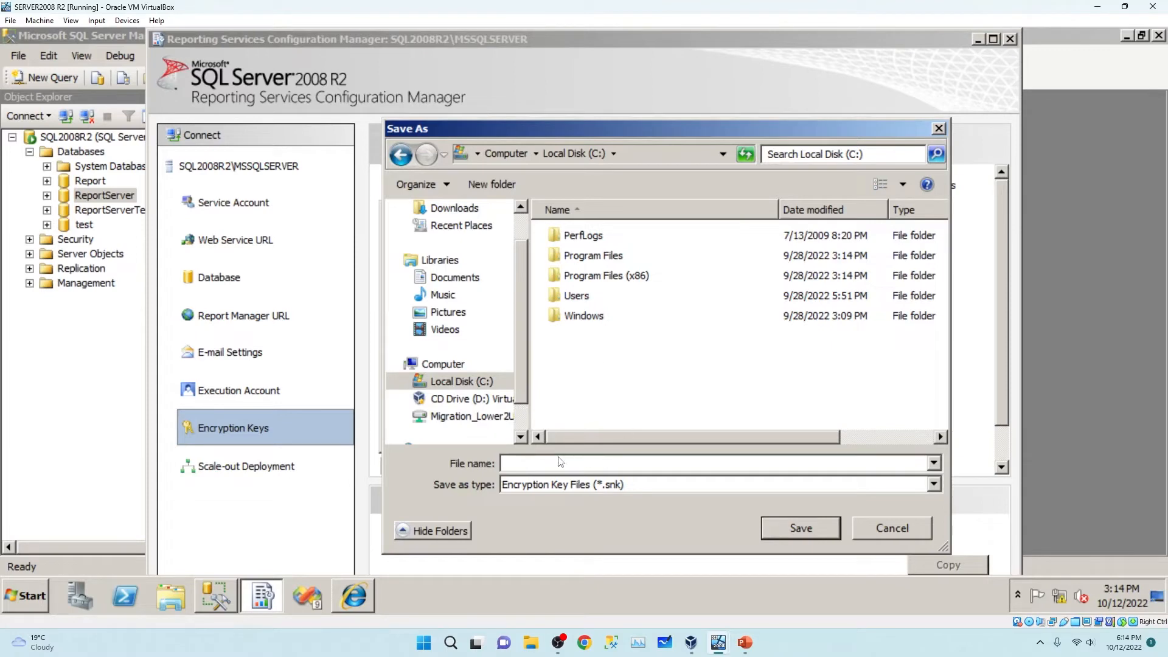
pyautogui.write('REport')
pyautogui.press('BackSpace')
pyautogui.press('BackSpace')
pyautogui.press('BackSpace')
pyautogui.press('BackSpace')
pyautogui.press('BackSpace')
pyautogui.press('BackSpace')
pyautogui.write('RE')
pyautogui.click(802, 535)
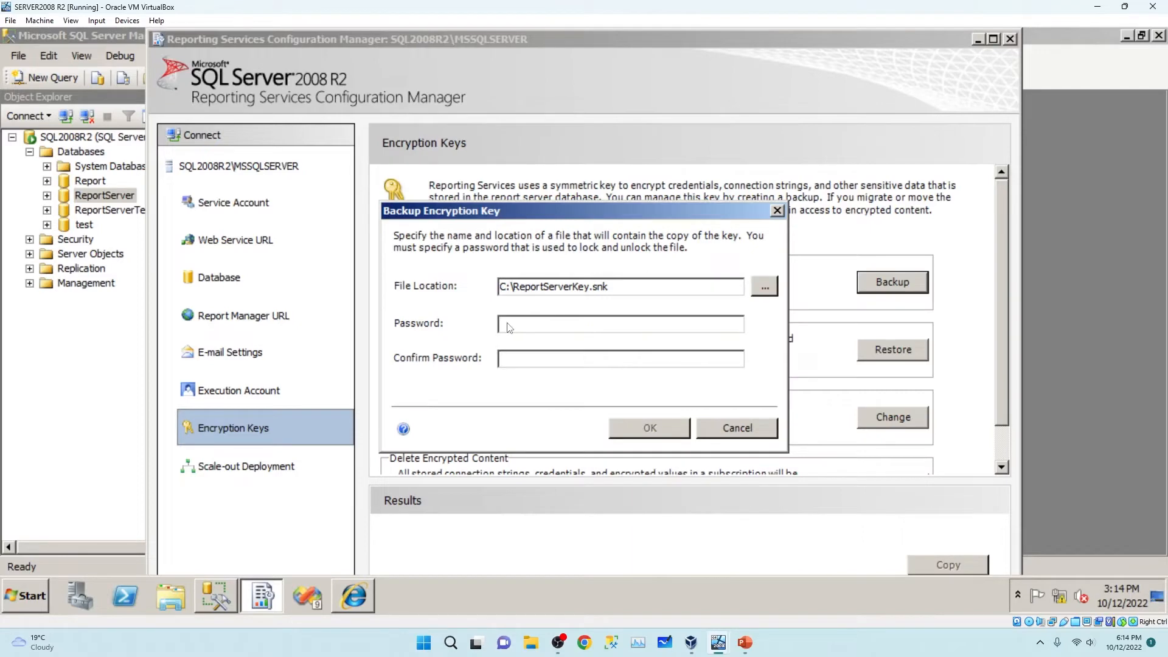
# Enter and confirm a password for the key file and create the backup.
pyautogui.write('P')
pyautogui.click(546, 363)
pyautogui.write('P@')
pyautogui.click(650, 428)
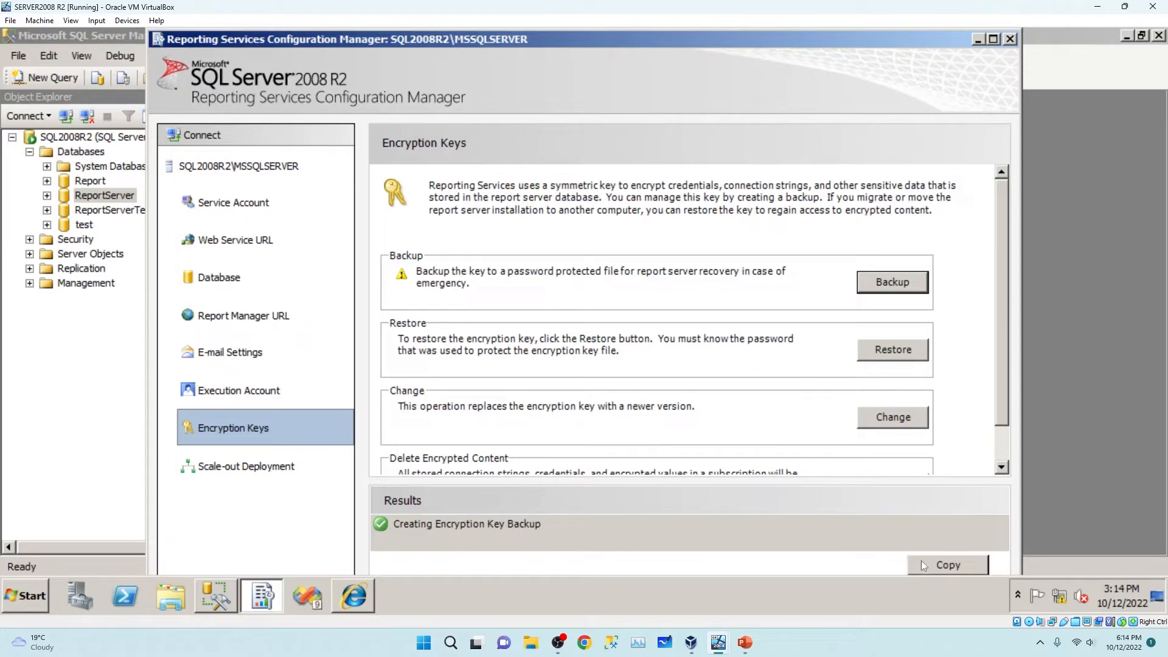
pyautogui.moveTo(689, 45); pyautogui.dragTo(707, 133)
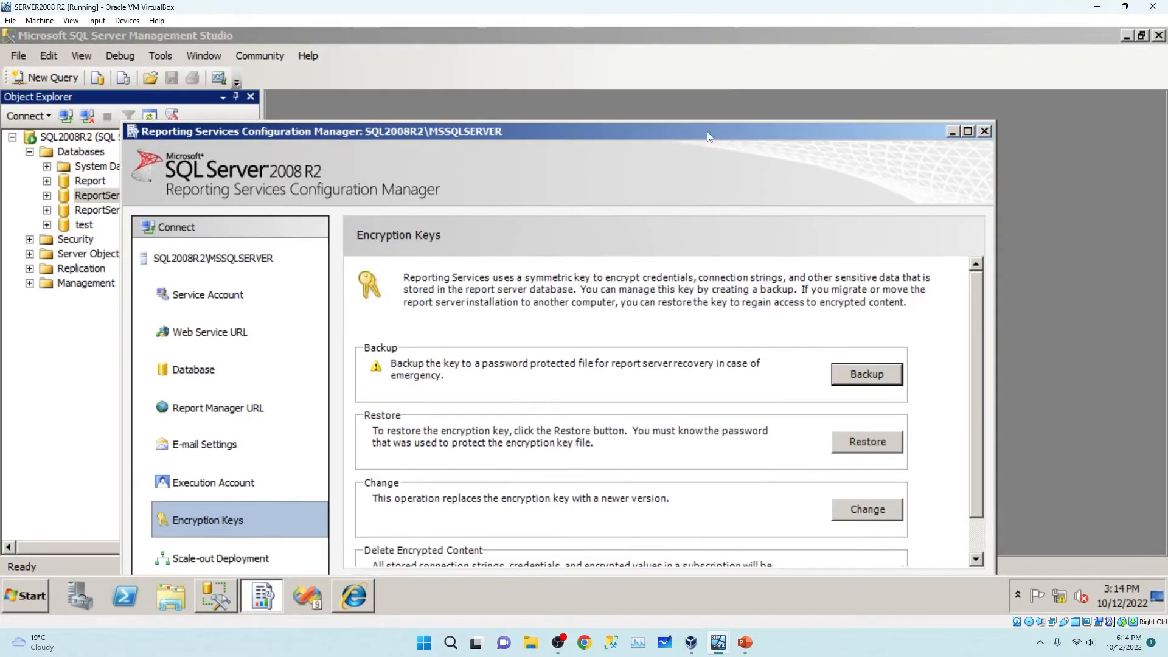
# Check in Windows Explorer that the ReportServerKey file now exists on C:.
pyautogui.click(953, 131)
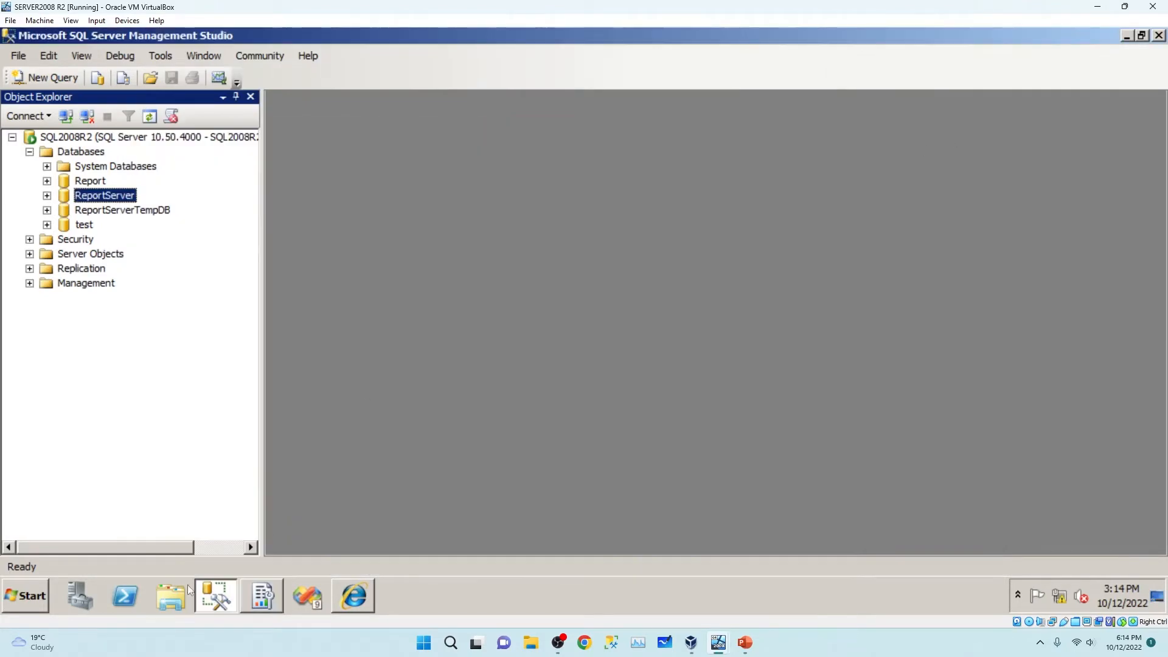
pyautogui.click(188, 590)
pyautogui.click(84, 333)
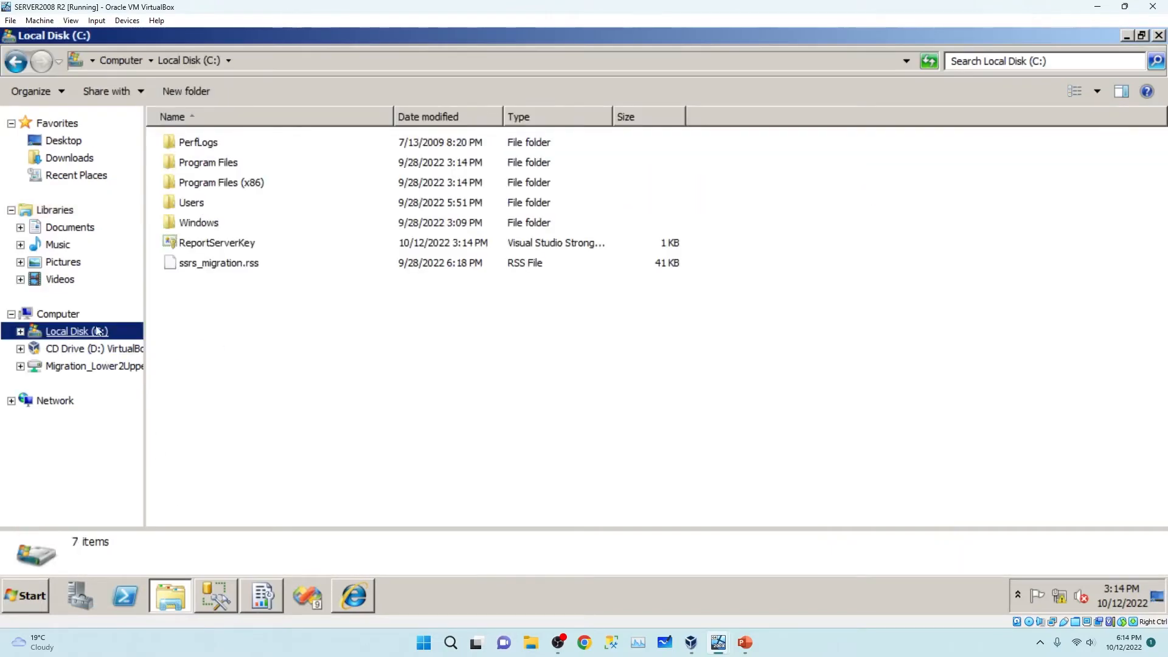
pyautogui.click(239, 269)
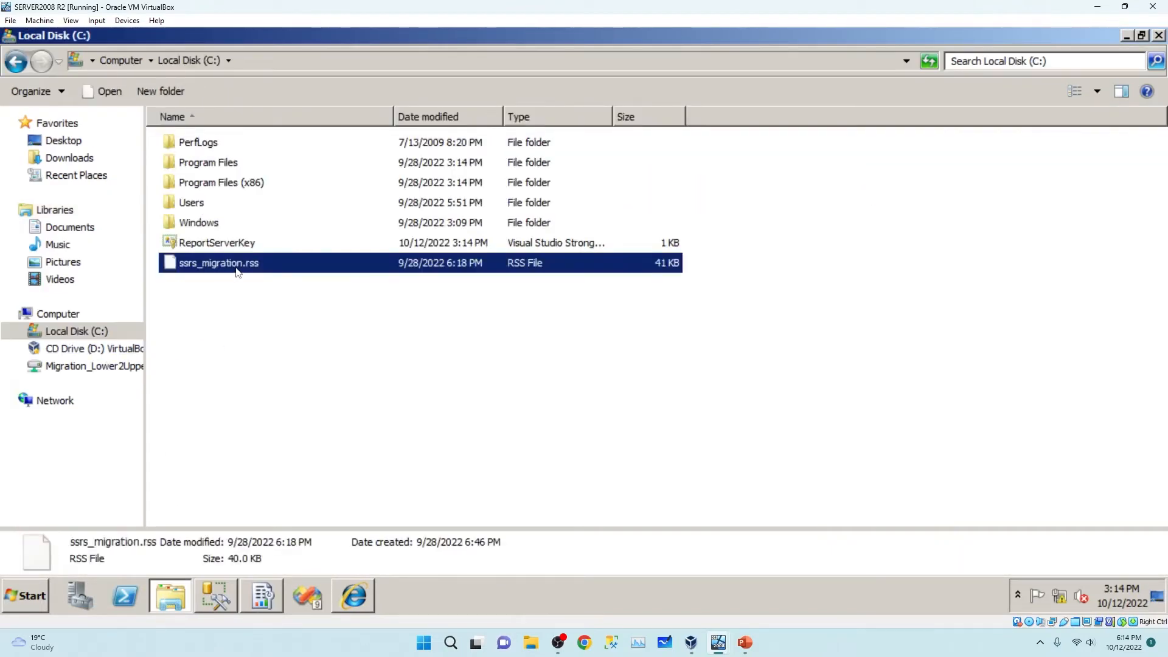
pyautogui.click(230, 250)
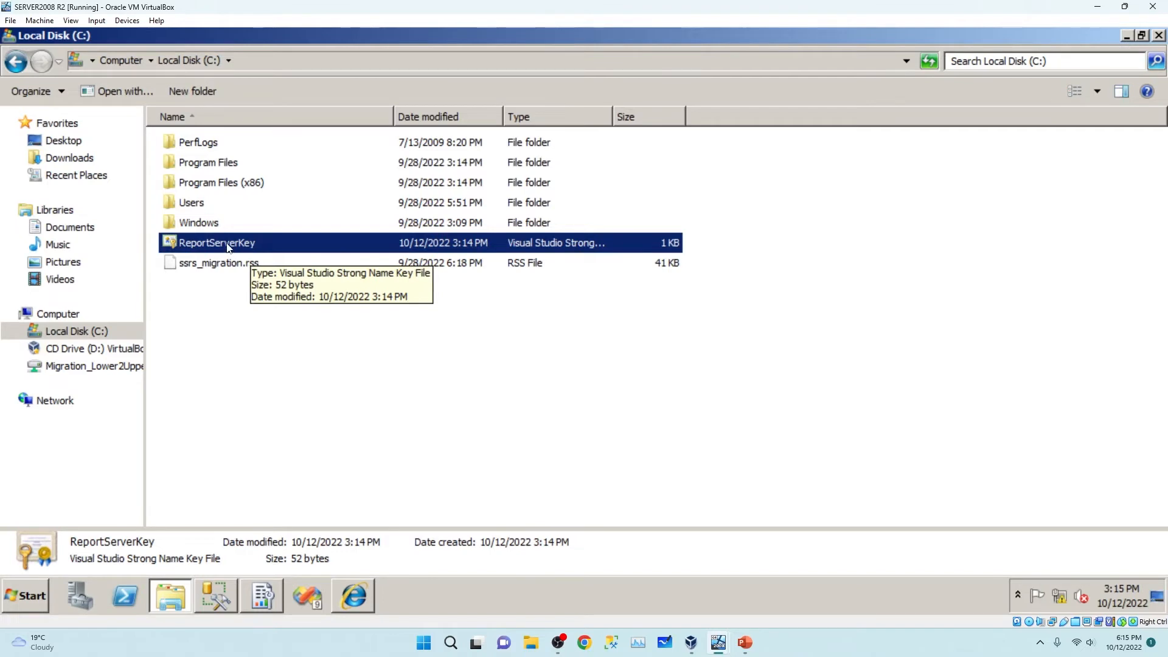
# Browse to Program Files\Microsoft SQL Server\MSSQL10_50.MSSQLSERVER\MSSQL\Backup.
pyautogui.doubleClick(216, 168)
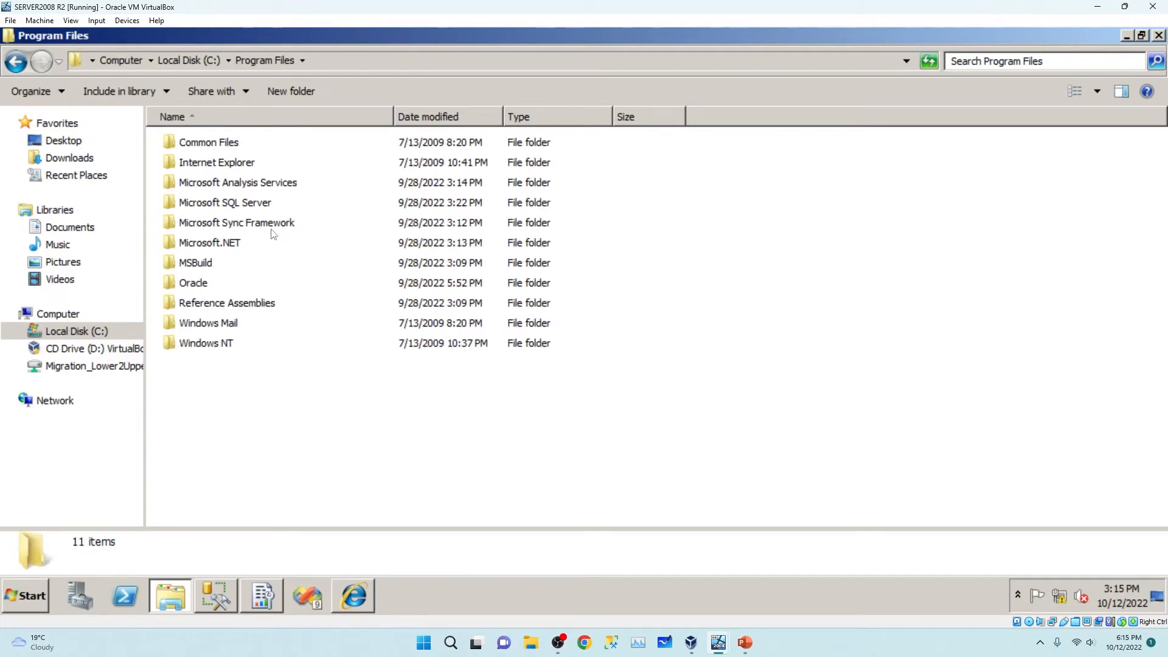
pyautogui.doubleClick(255, 206)
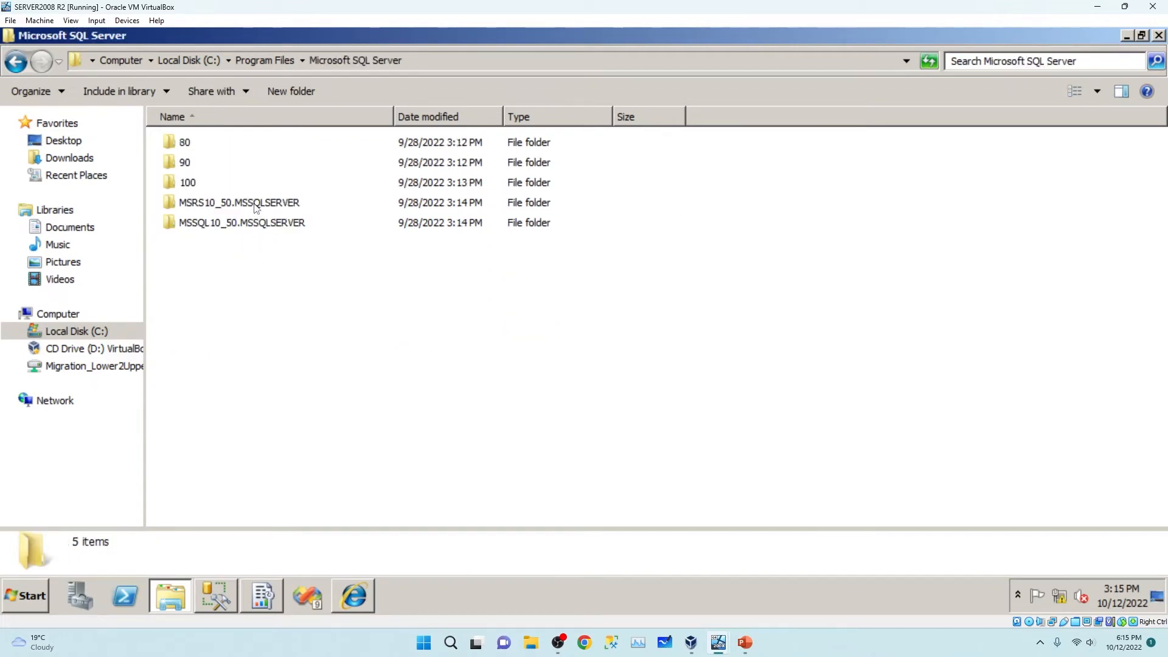
pyautogui.doubleClick(215, 222)
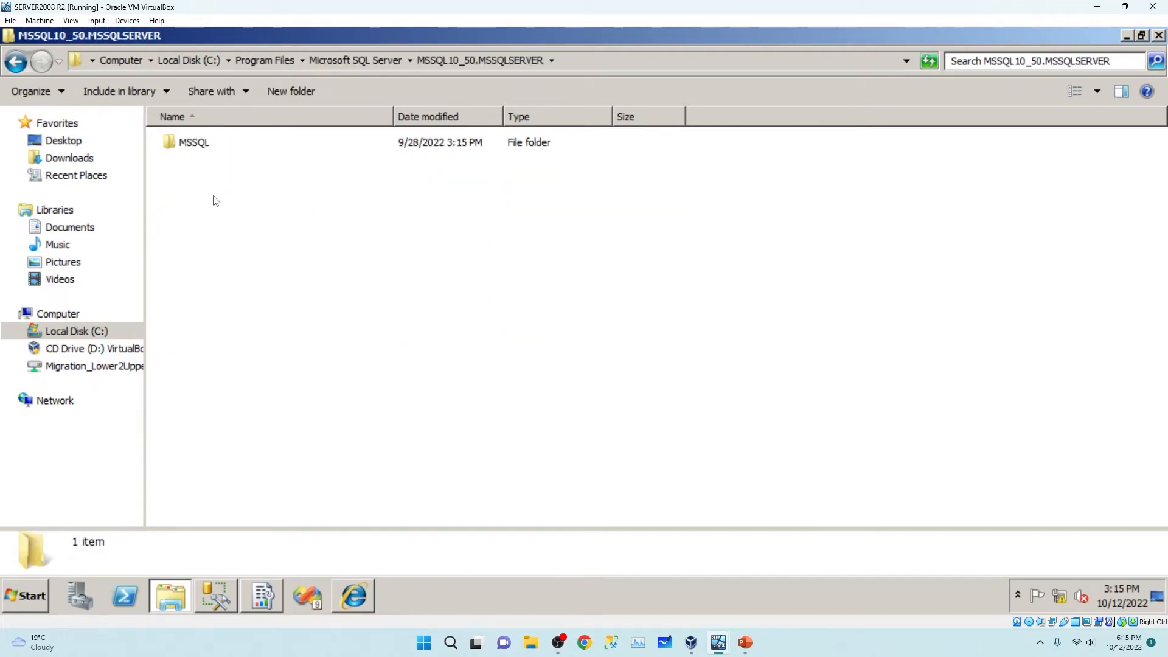
pyautogui.doubleClick(201, 148)
pyautogui.doubleClick(209, 146)
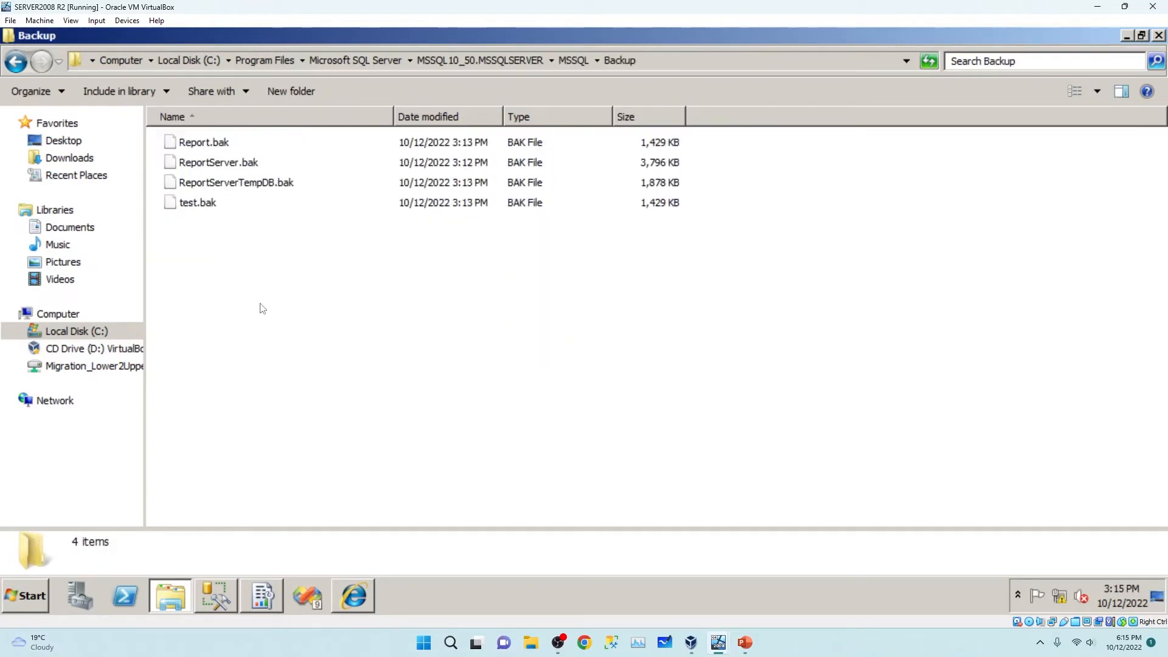
# Copy the four .bak backup files into the Migration_Lower2Upper share on Z:.
pyautogui.moveTo(240, 268); pyautogui.dragTo(189, 107)
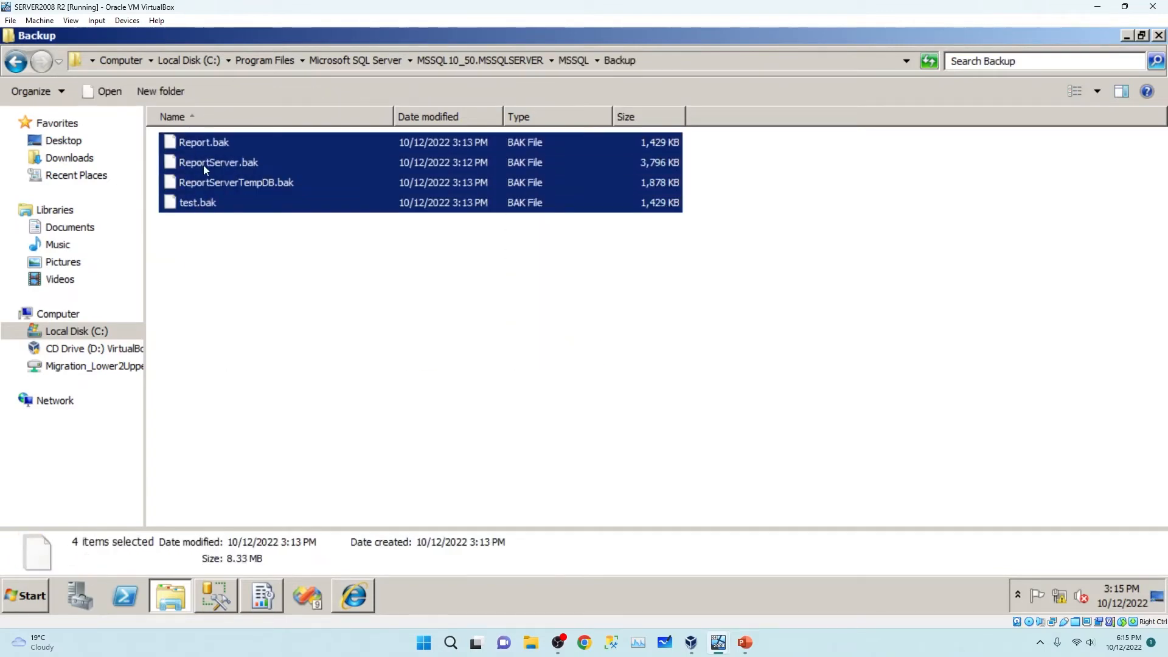
pyautogui.rightClick(203, 165)
pyautogui.click(256, 217)
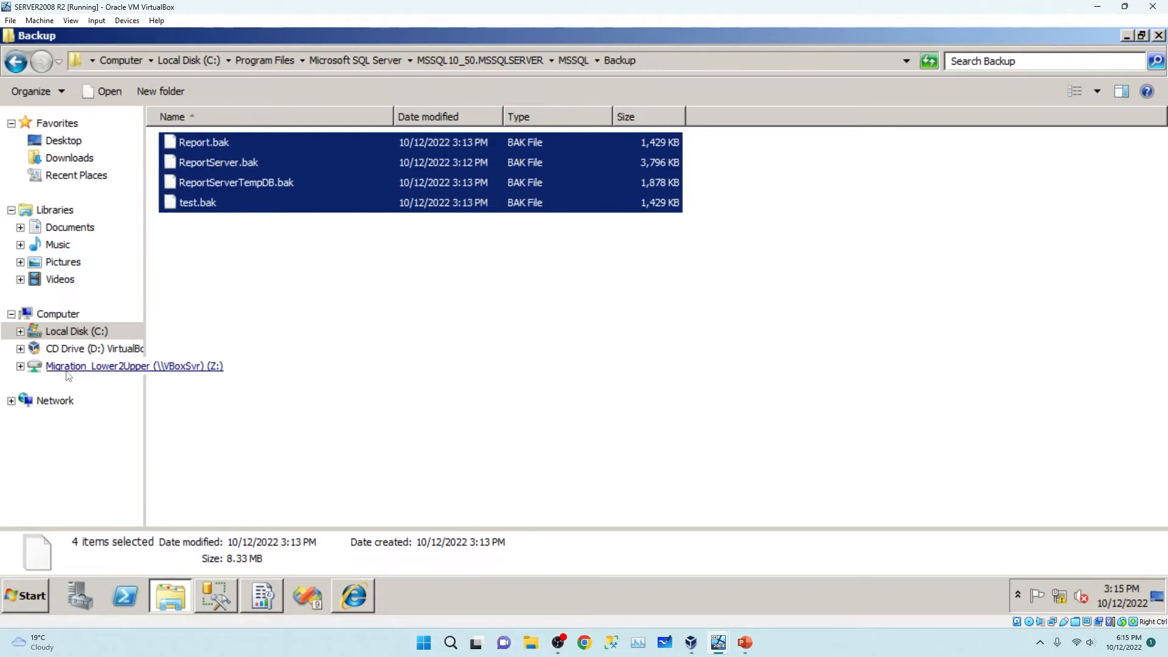
pyautogui.click(84, 366)
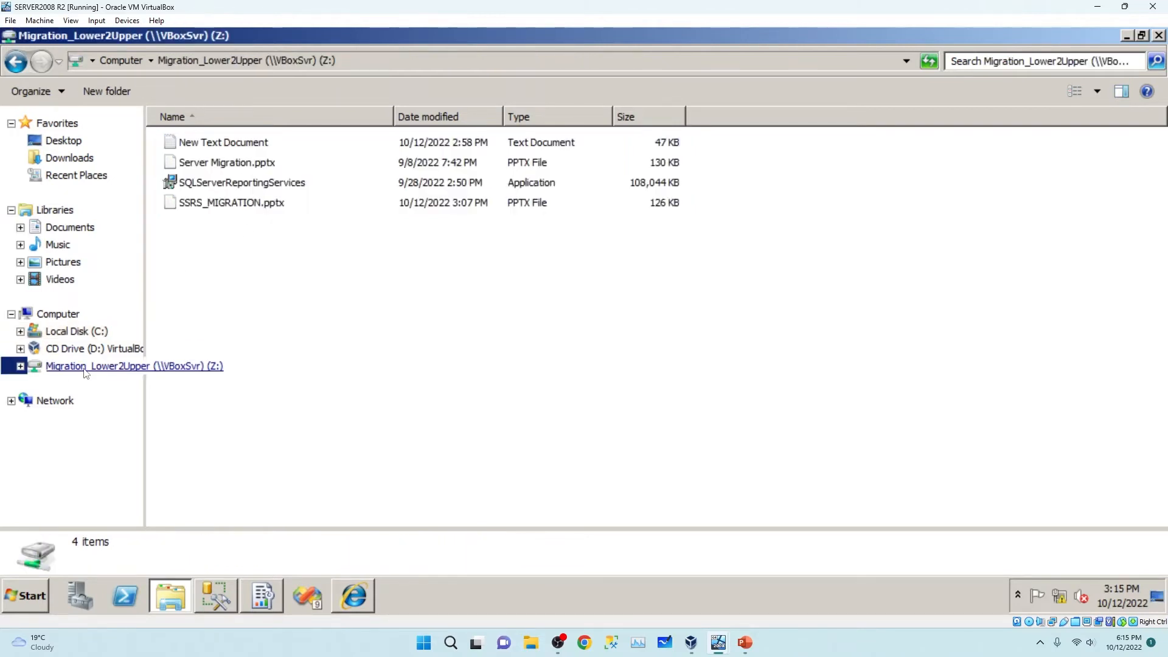
pyautogui.click(306, 284)
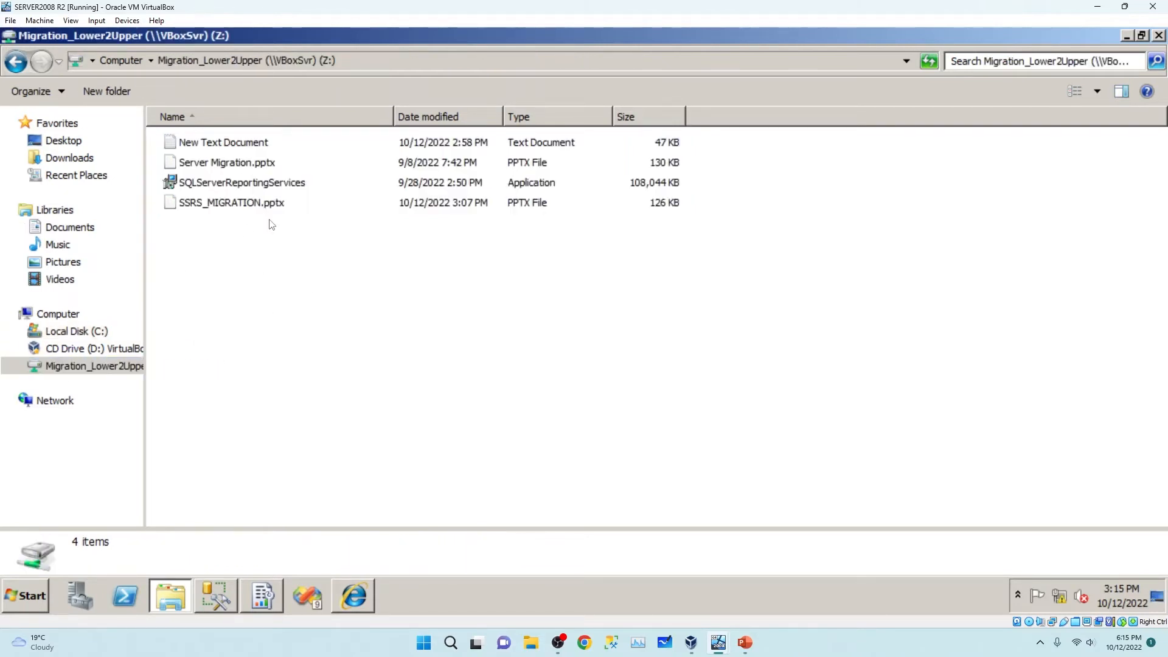
pyautogui.rightClick(242, 296)
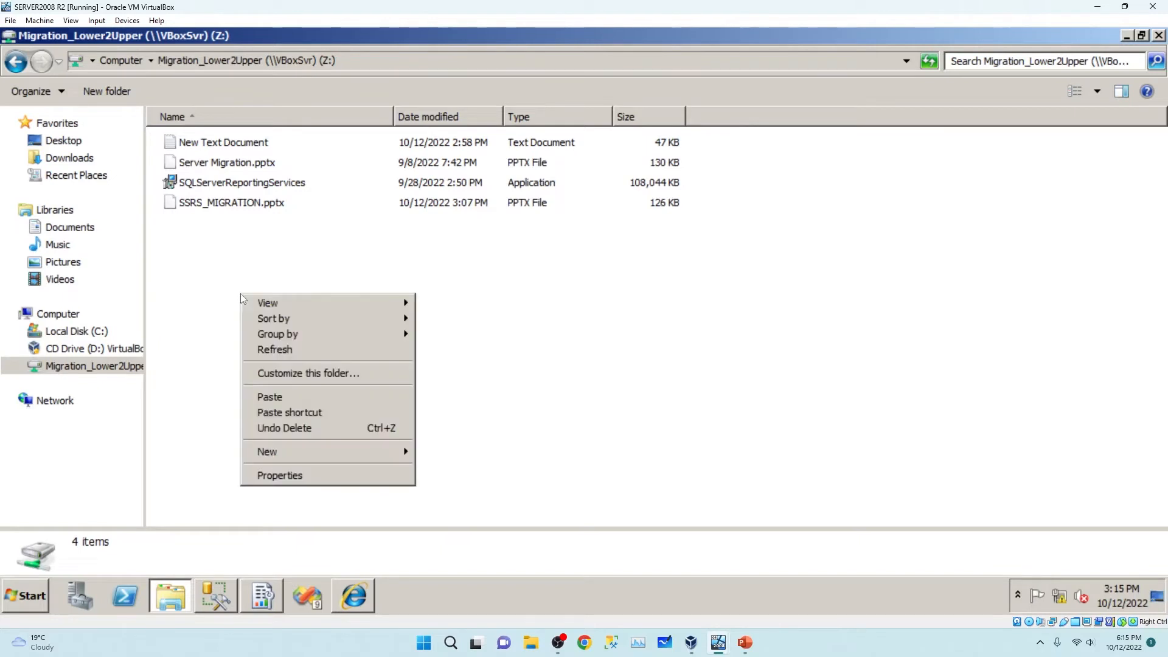
pyautogui.click(283, 399)
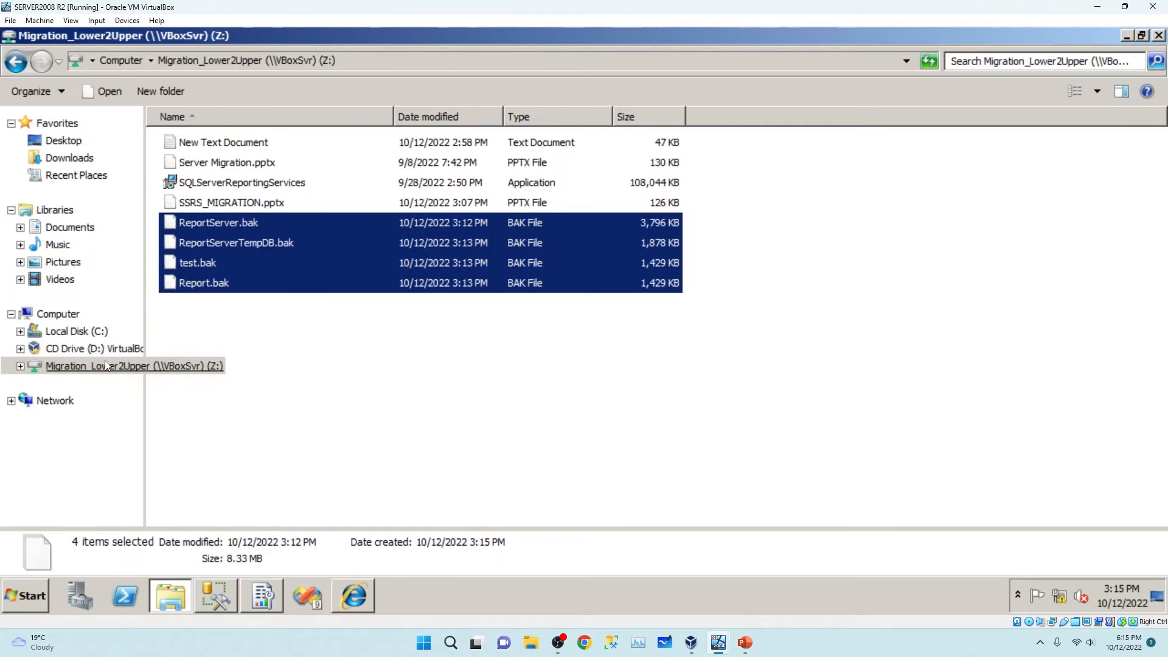
# Copy the ReportServerKey file from C: into the same share and check its details.
pyautogui.click(17, 68)
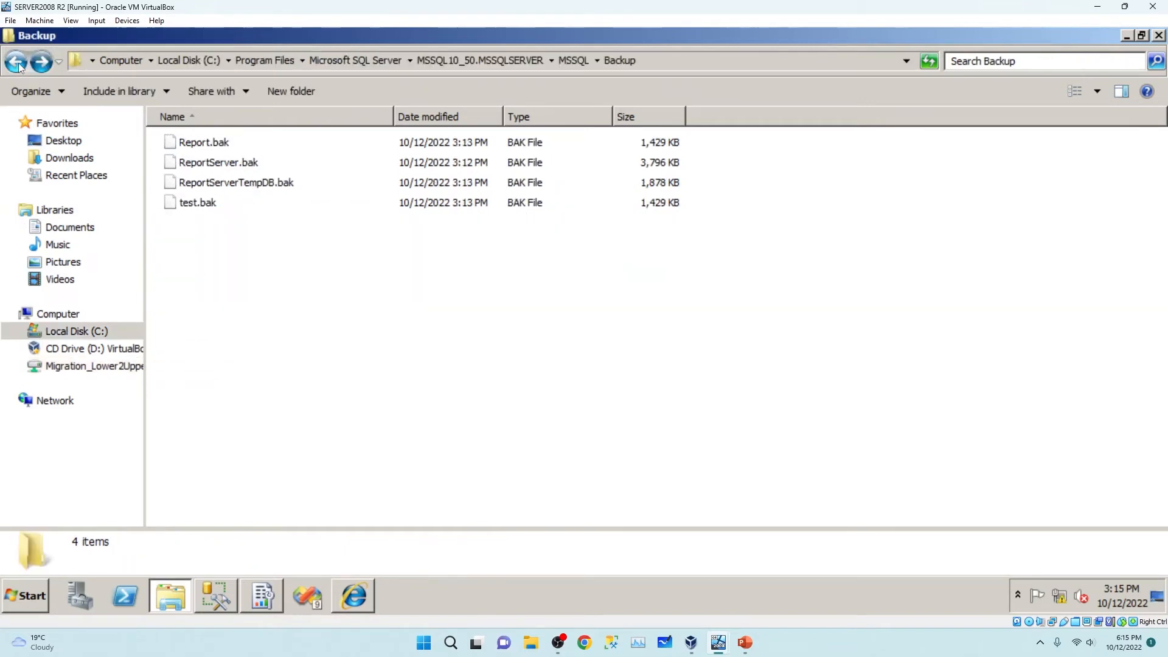
pyautogui.click(71, 333)
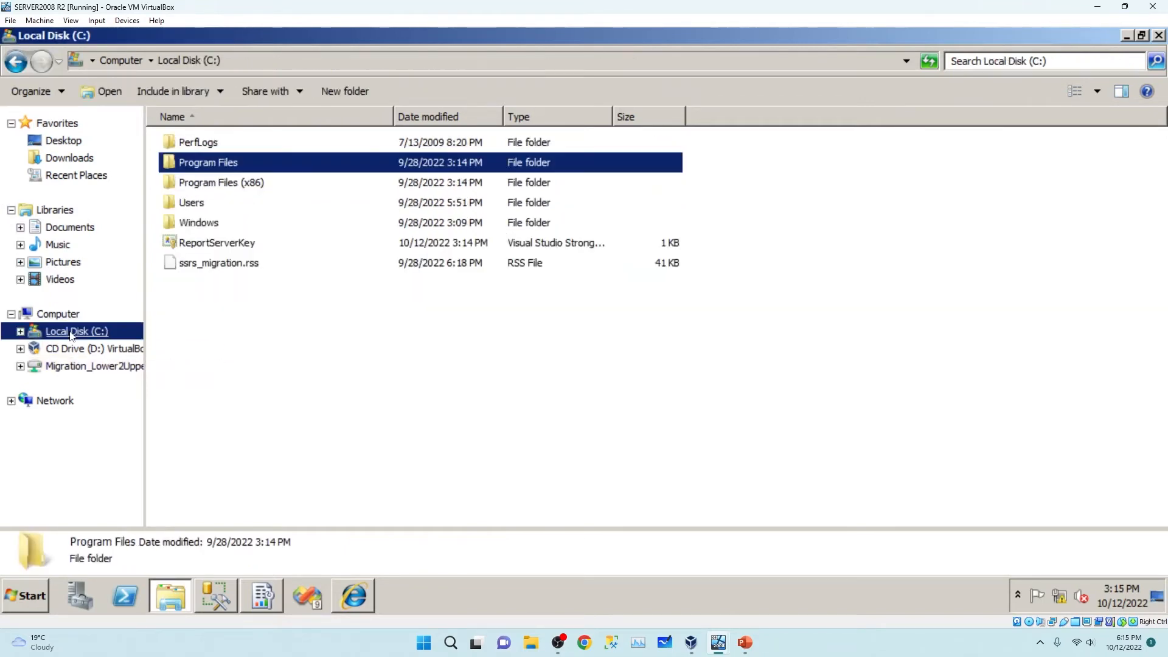
pyautogui.click(193, 246)
pyautogui.rightClick(232, 246)
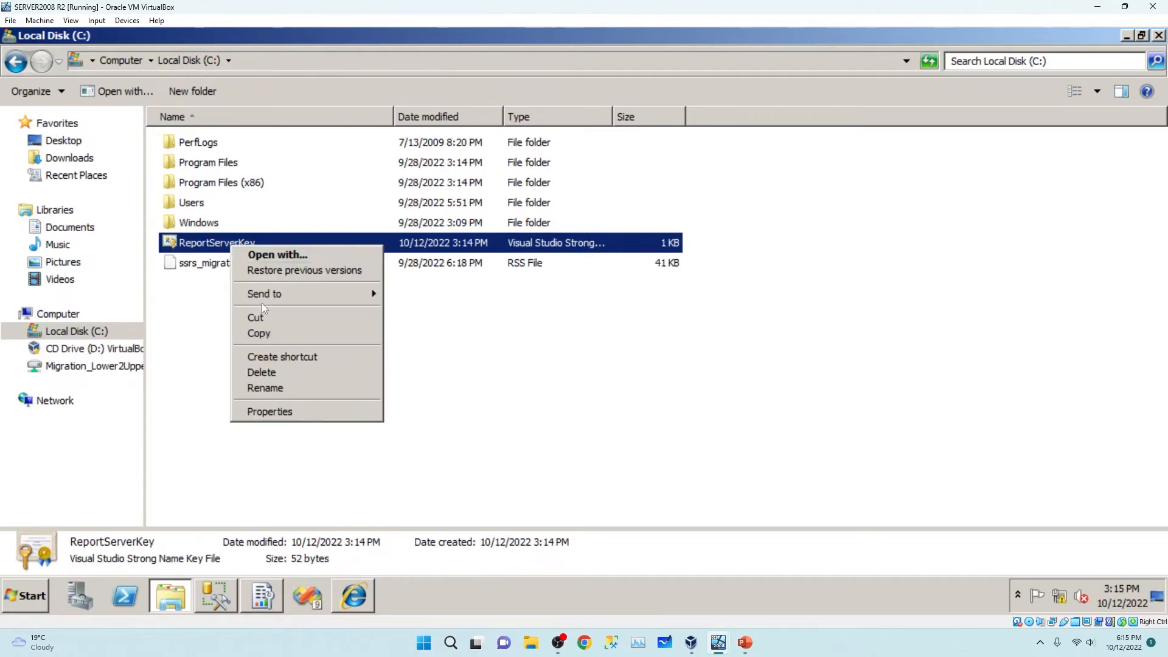
pyautogui.click(257, 332)
pyautogui.click(73, 372)
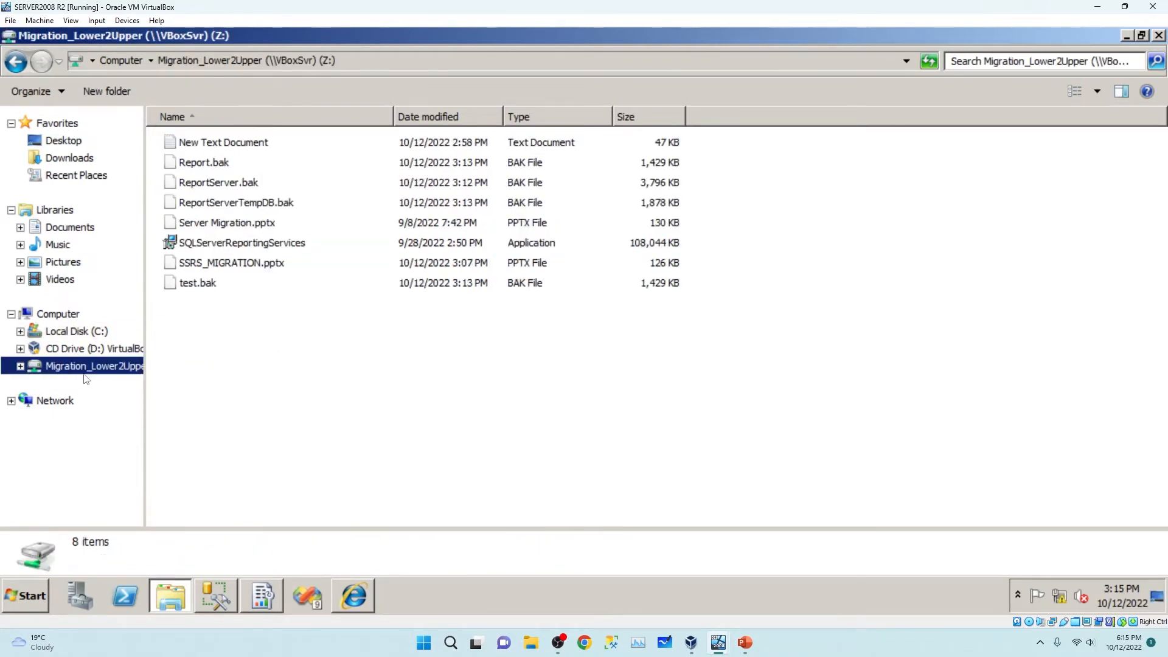
pyautogui.rightClick(280, 324)
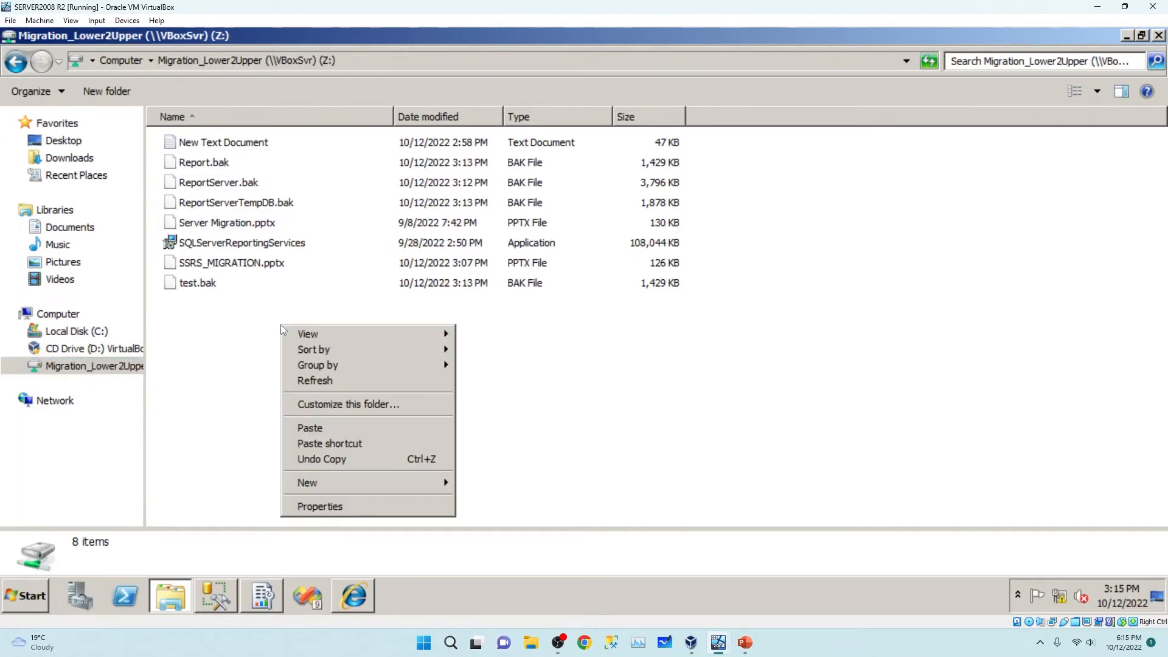
pyautogui.click(323, 434)
pyautogui.click(263, 391)
pyautogui.moveTo(157, 165); pyautogui.dragTo(171, 198)
pyautogui.click(178, 307)
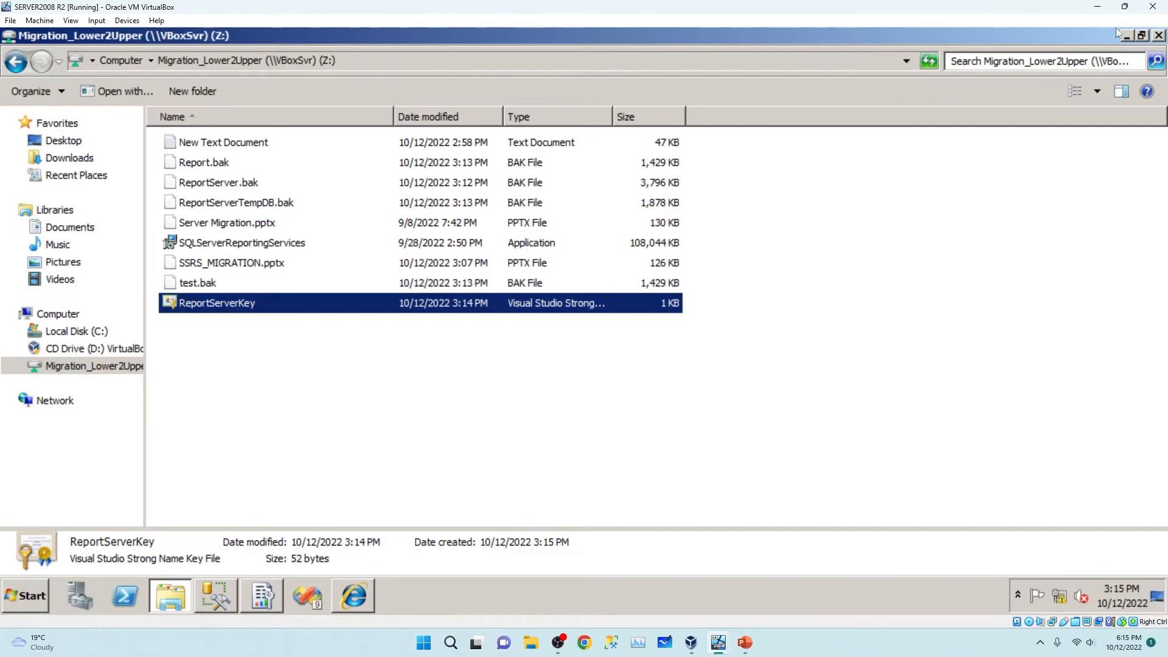
# On the SERVER2019 machine, check the server's databases and bring up File Explorer.
pyautogui.moveTo(723, 639)
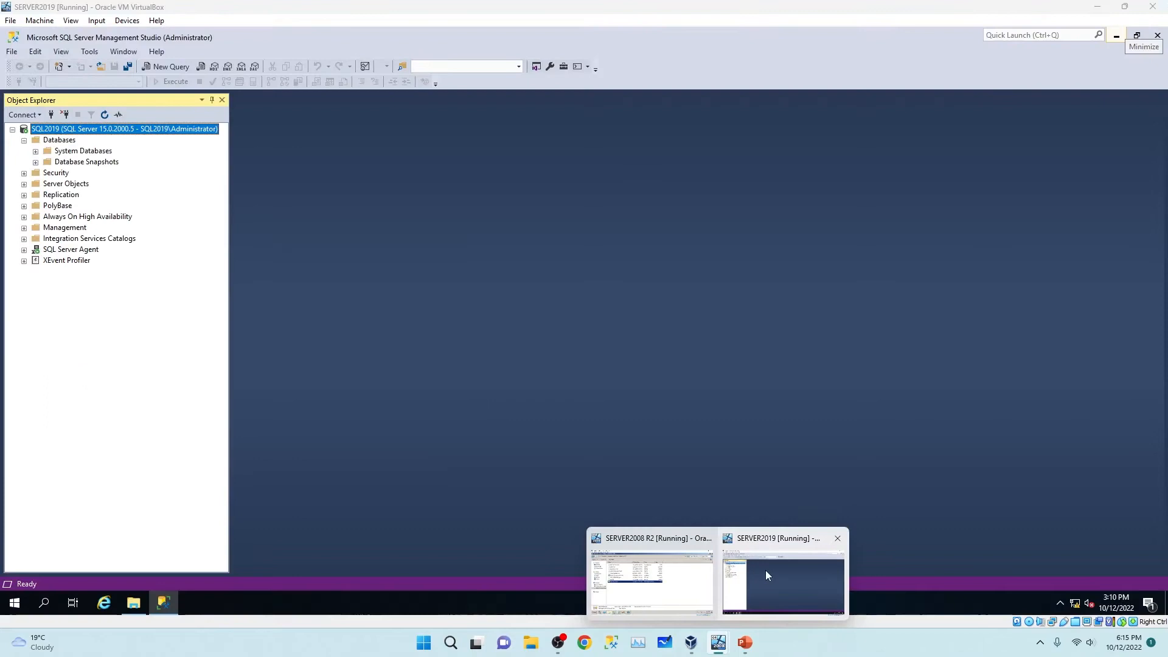
pyautogui.click(765, 575)
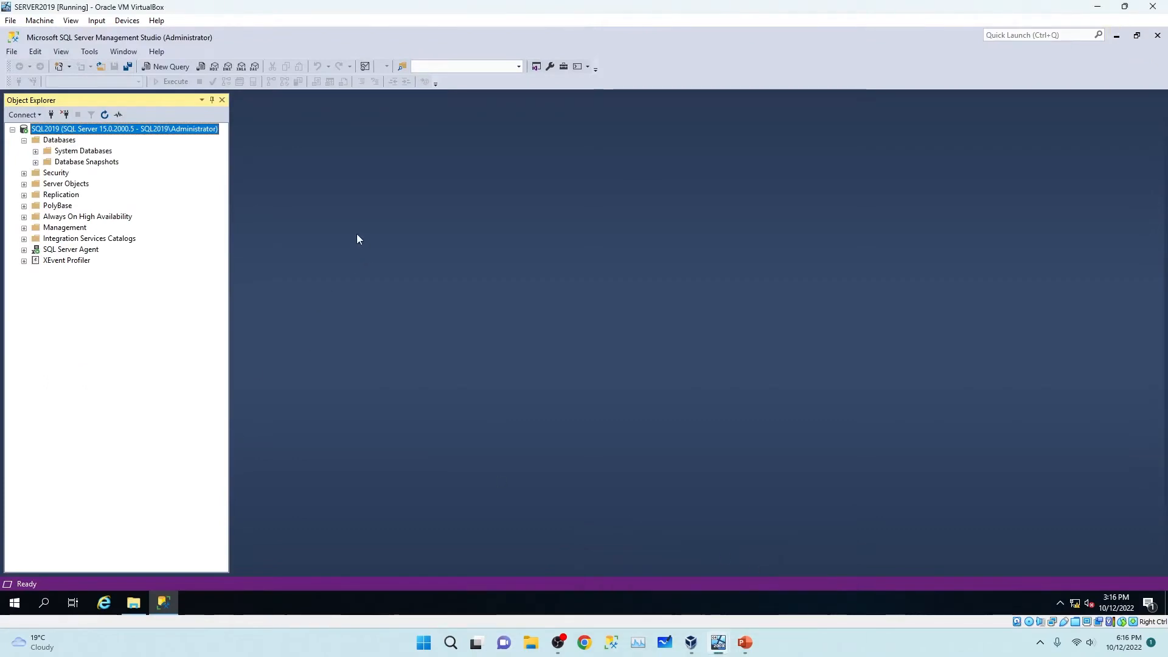
pyautogui.click(65, 152)
pyautogui.click(24, 141)
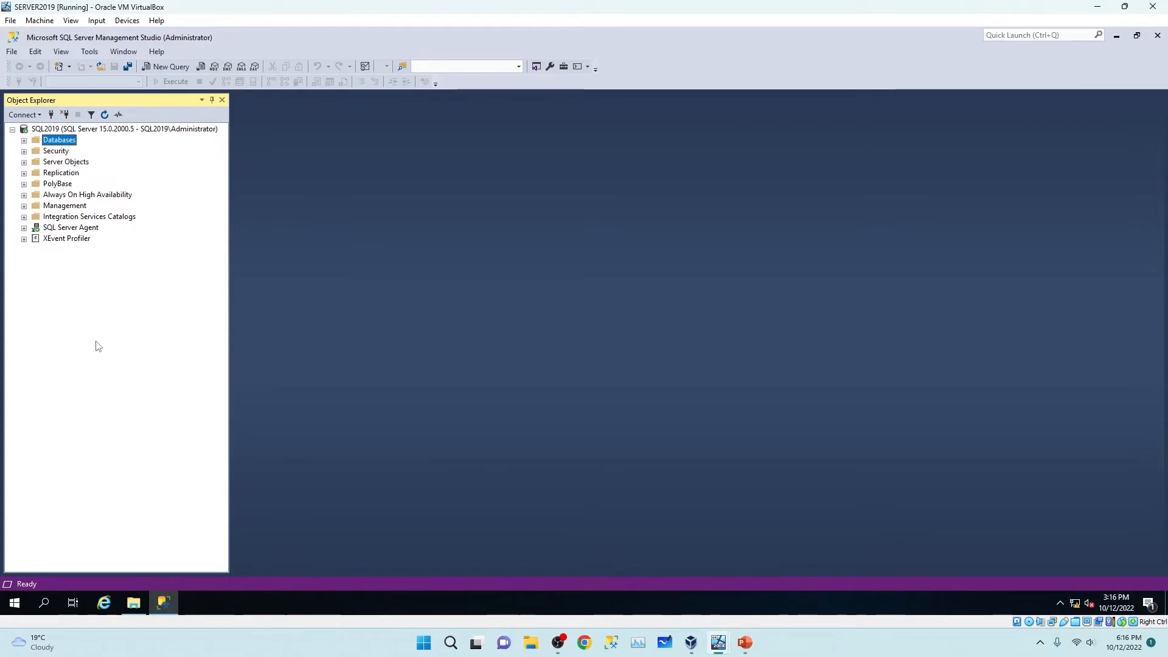
pyautogui.click(134, 603)
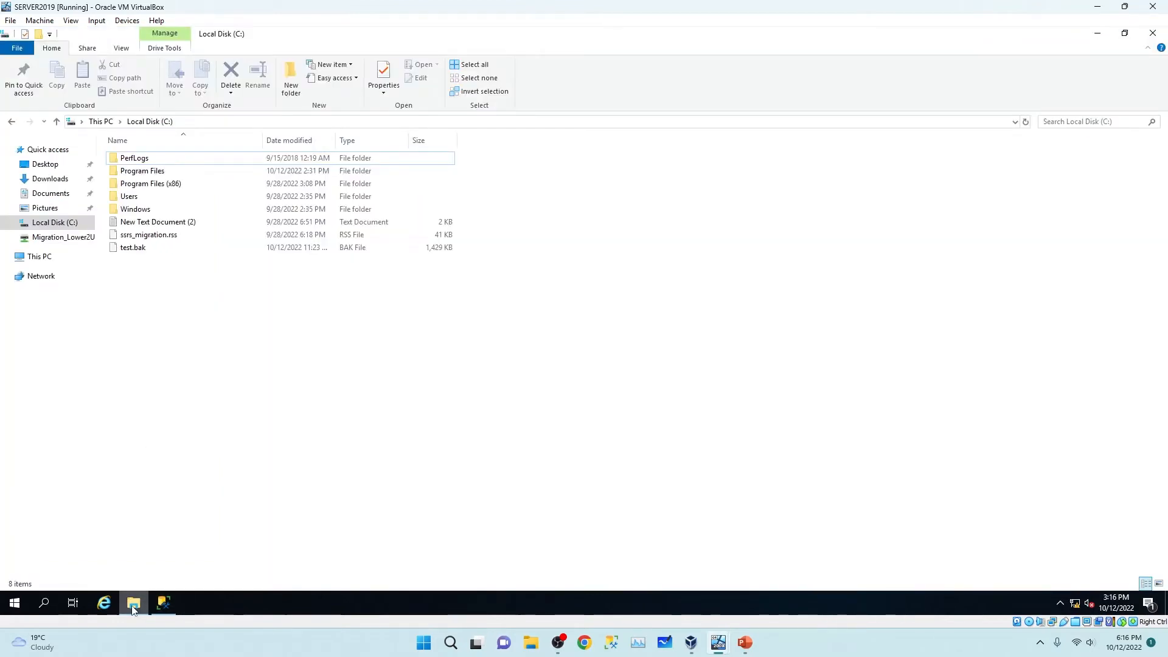
pyautogui.click(134, 604)
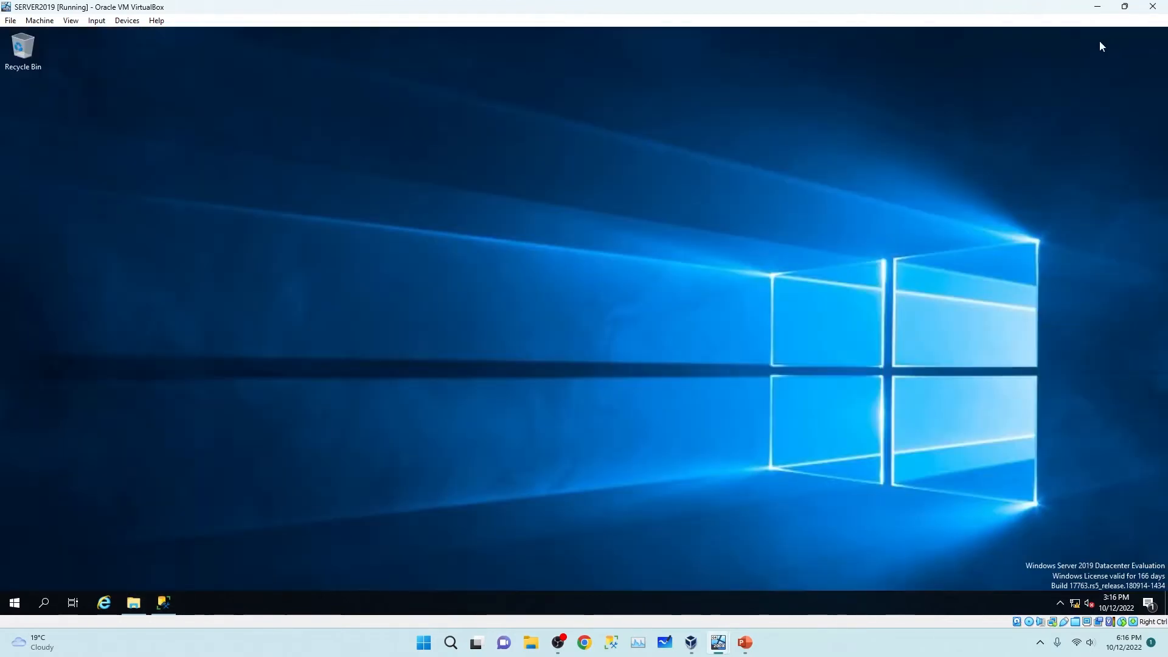
pyautogui.click(134, 603)
# Copy the SQLServerReportingServices installer from Z: to Local Disk (C:) and run it as administrator.
pyautogui.click(54, 238)
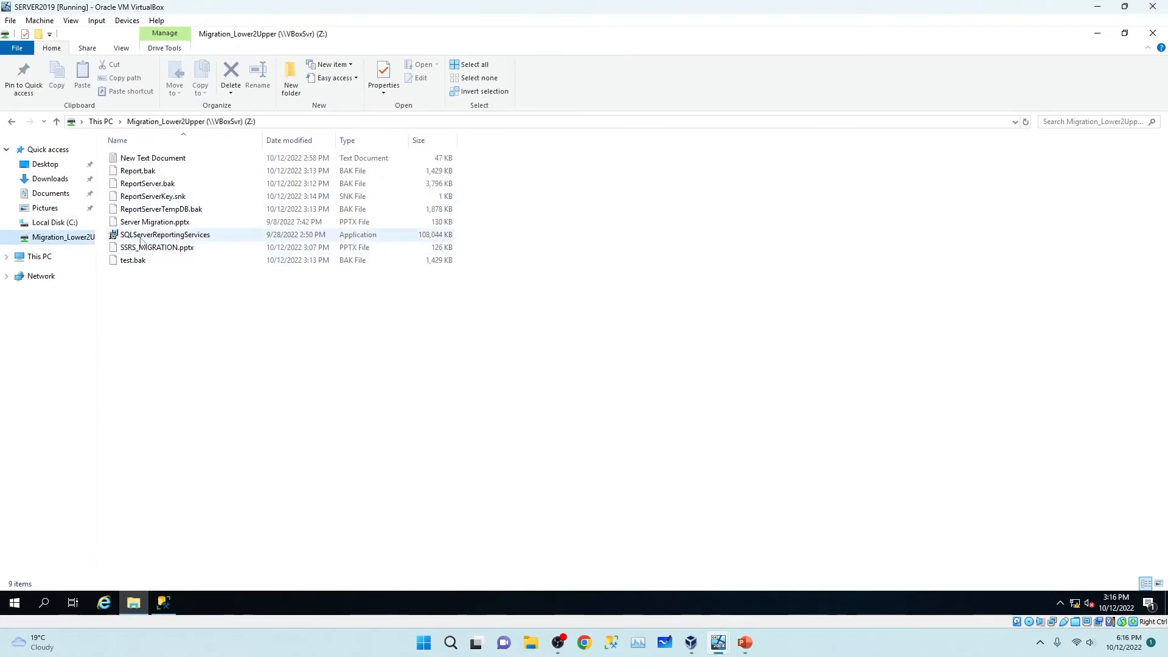
pyautogui.rightClick(223, 238)
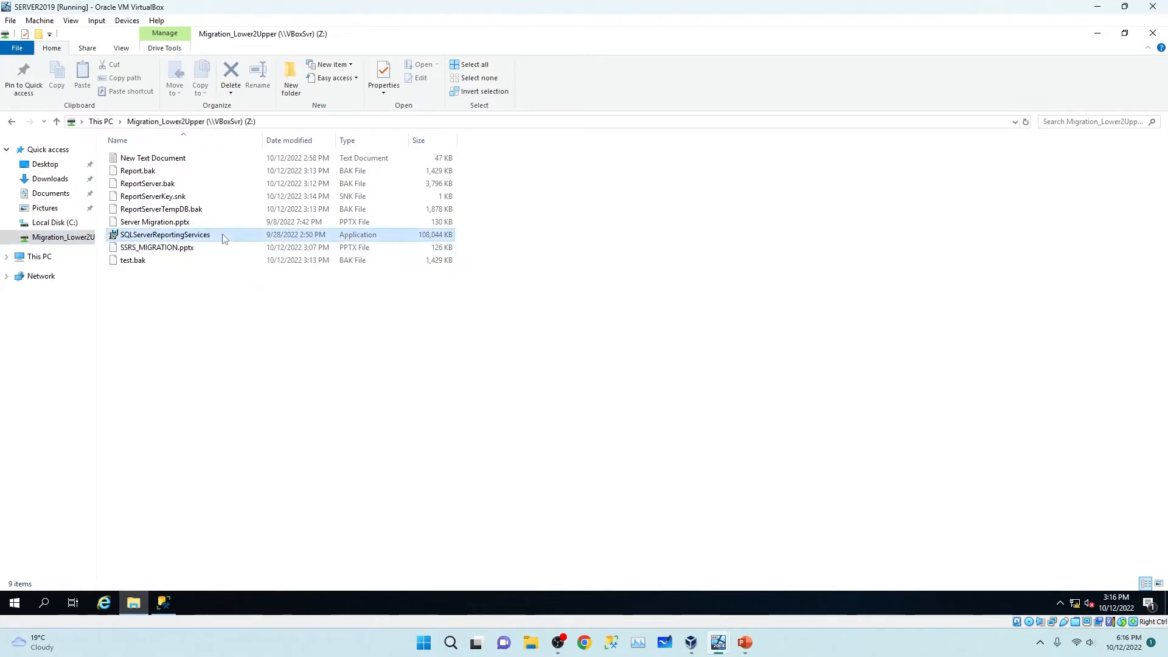
pyautogui.click(272, 362)
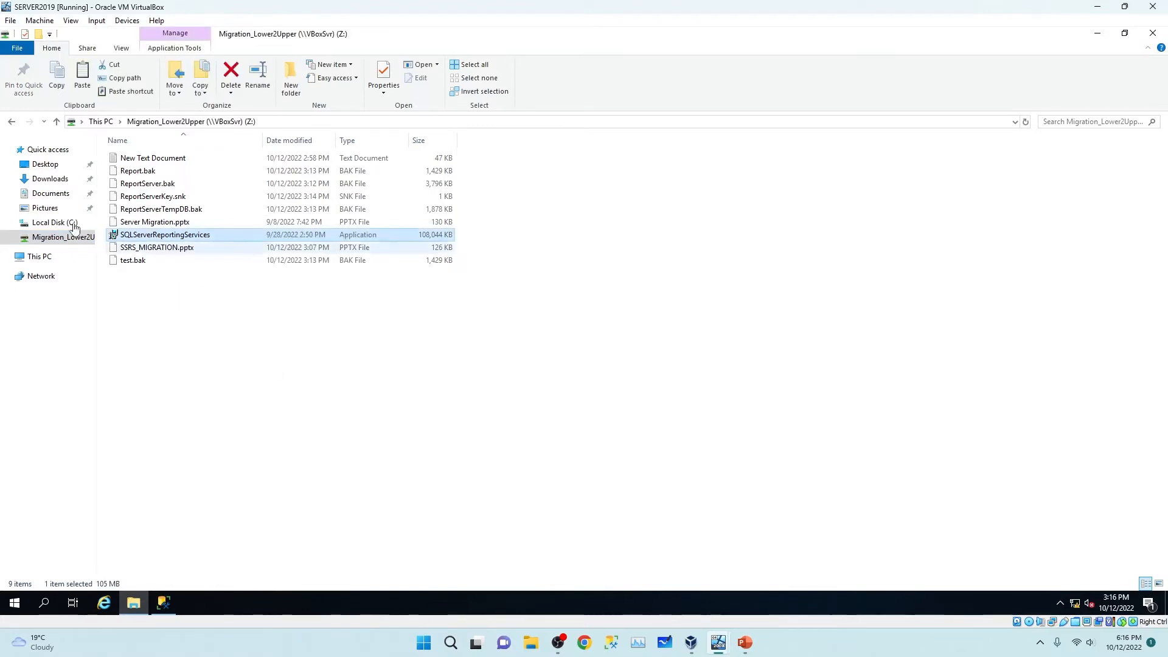
pyautogui.click(59, 221)
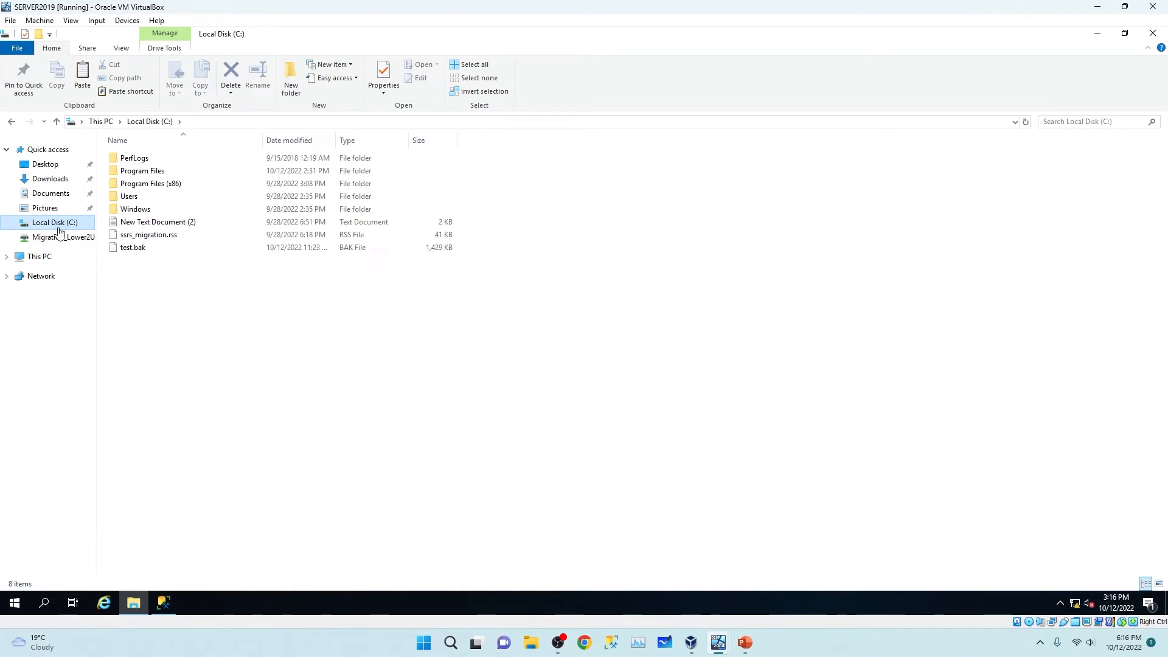
pyautogui.click(276, 308)
pyautogui.rightClick(233, 299)
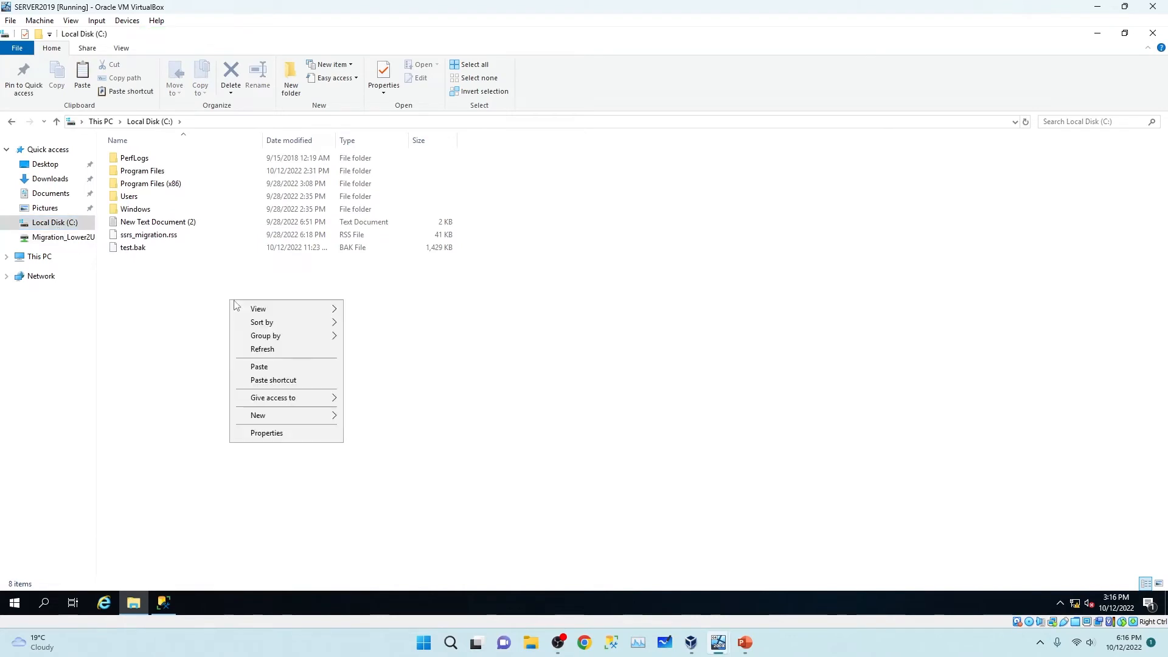
pyautogui.click(269, 367)
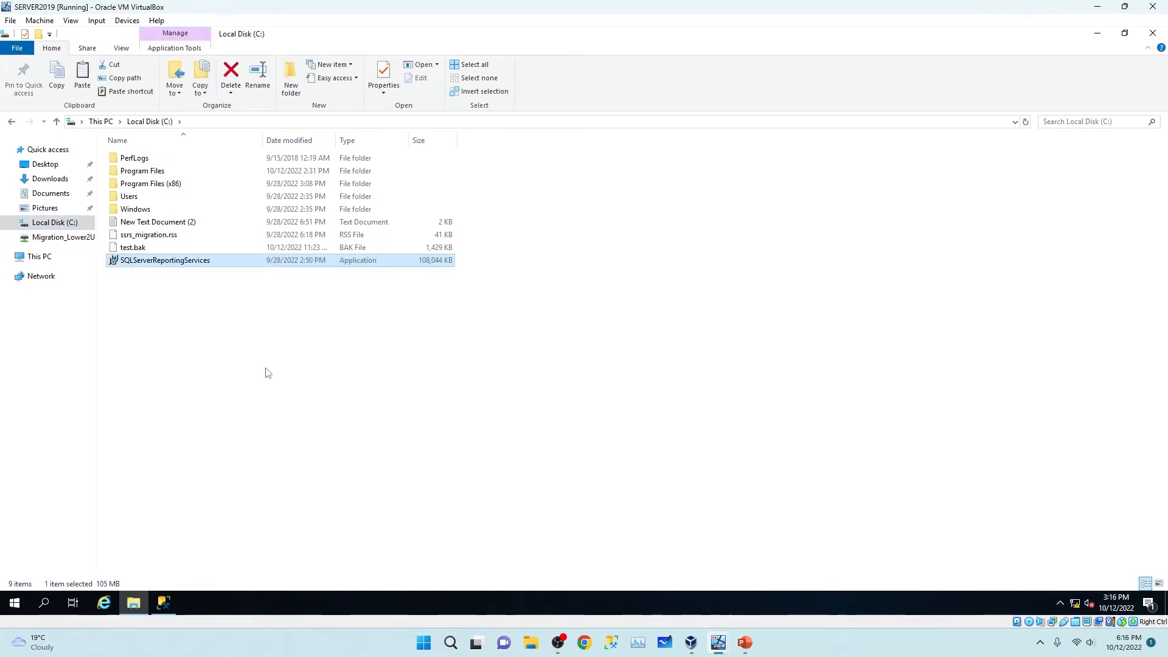
pyautogui.rightClick(173, 263)
pyautogui.click(220, 283)
# Install SQL Server 2019 Reporting Services only, Evaluation edition, to the default C:\Program Files location, then close setup.
pyautogui.click(1097, 34)
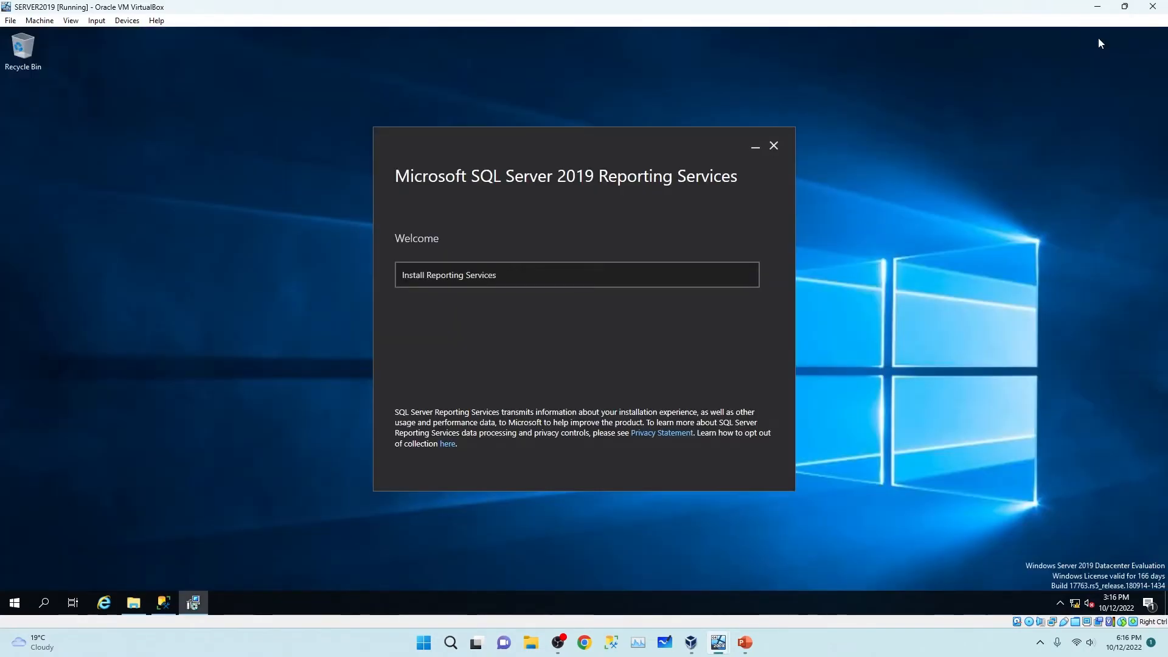
pyautogui.click(440, 279)
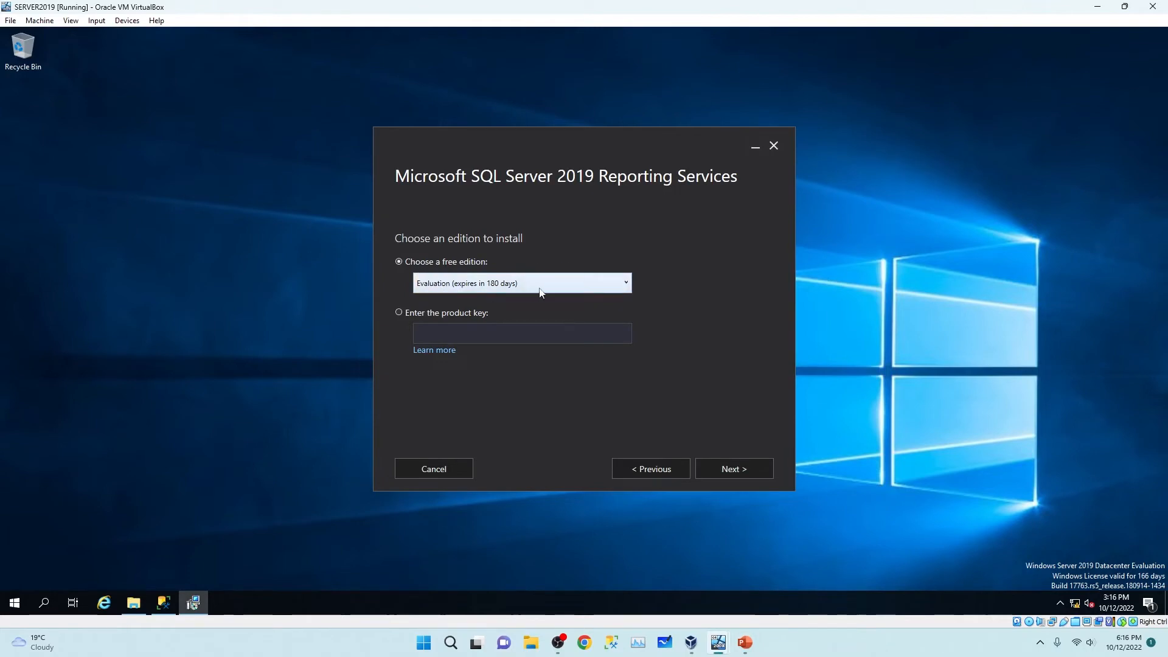
pyautogui.click(720, 468)
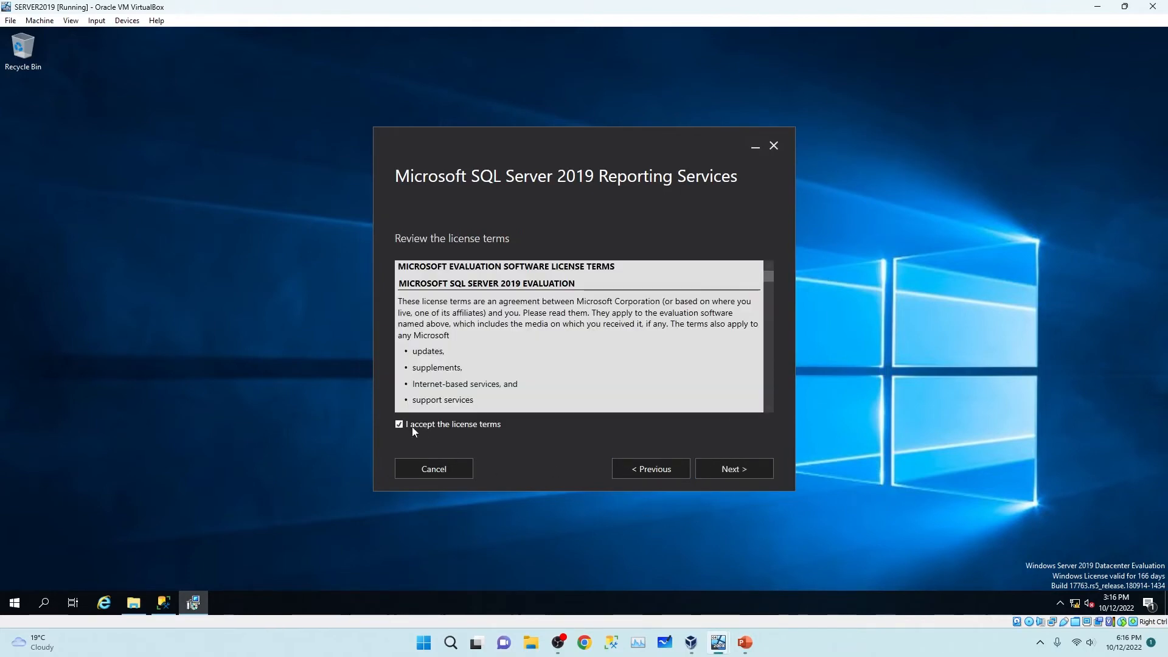
pyautogui.click(733, 469)
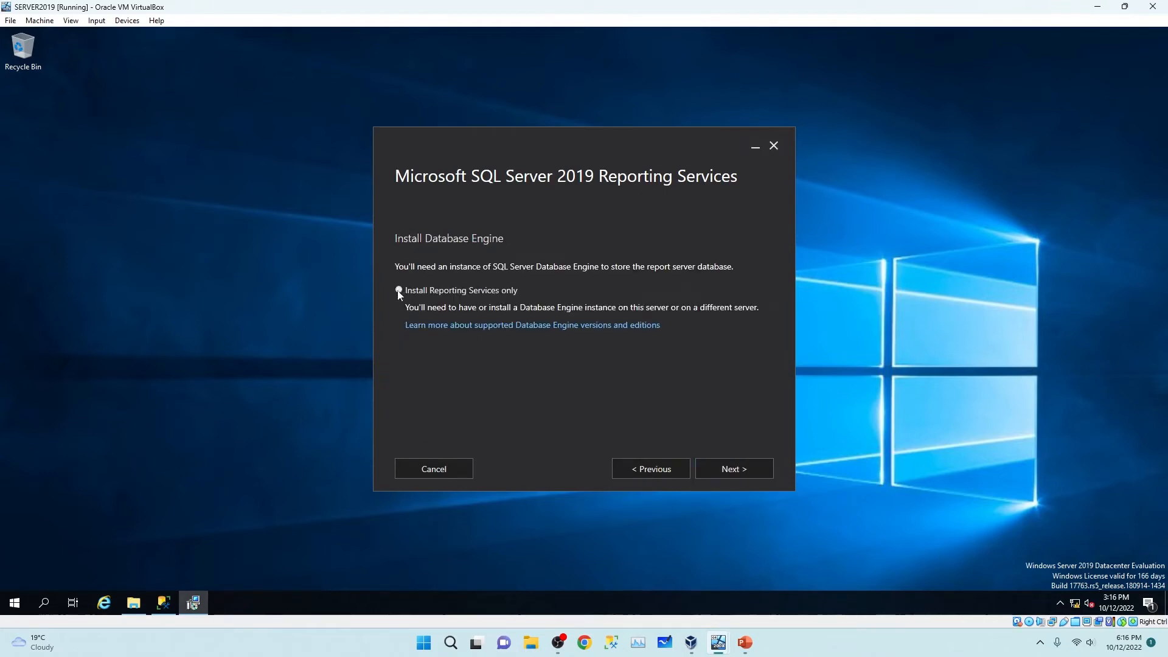
pyautogui.click(728, 469)
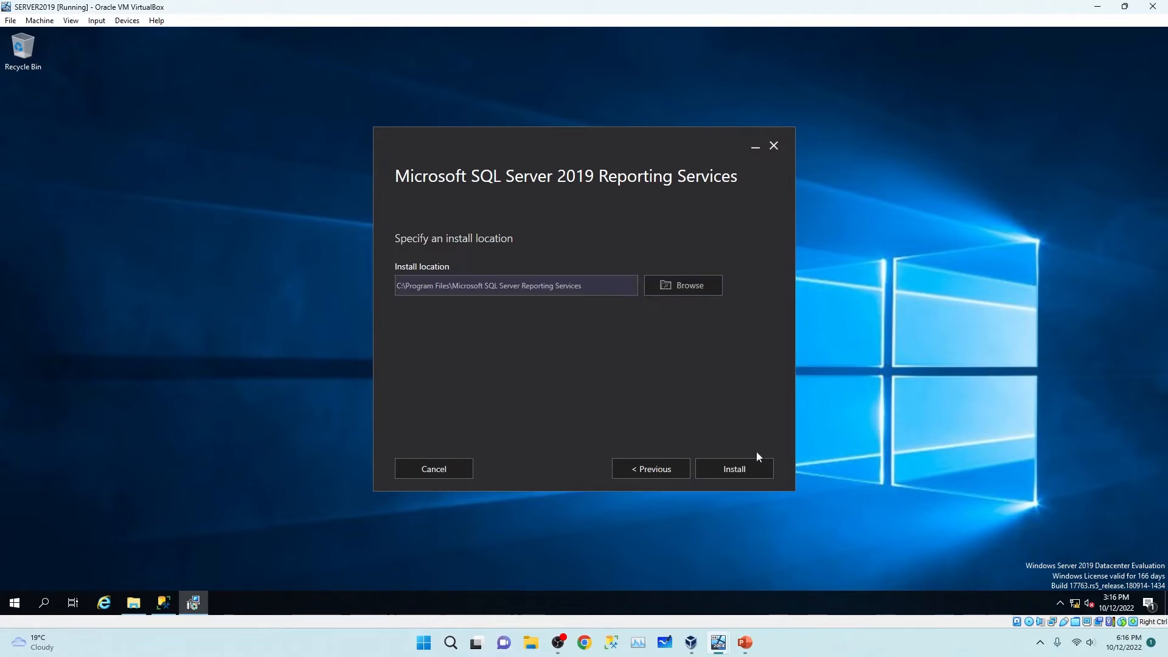
pyautogui.click(730, 474)
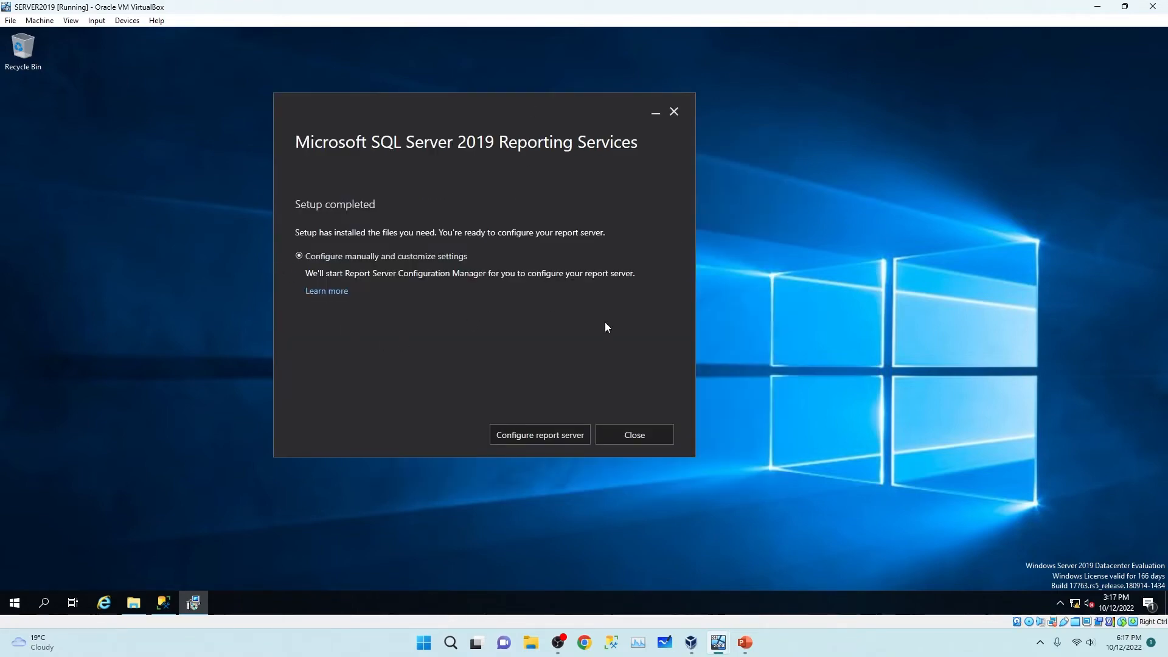
pyautogui.click(645, 442)
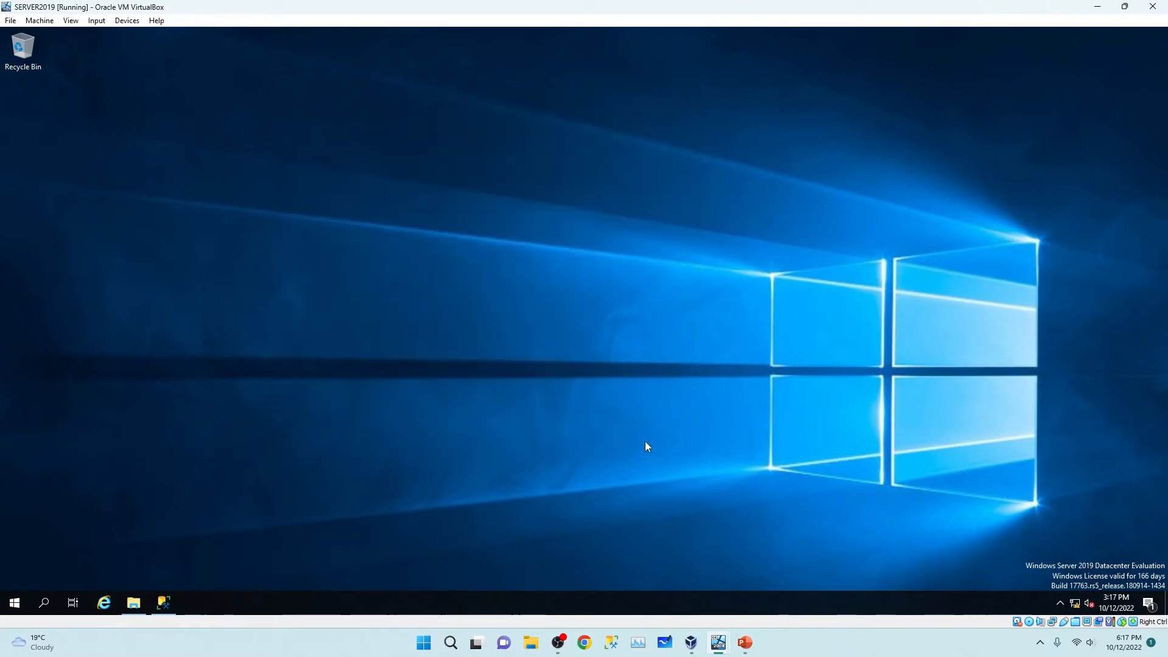
# Find Report Server Configuration Manager by searching 'repor' and connect to the SQL2019\SSRS instance.
pyautogui.click(14, 603)
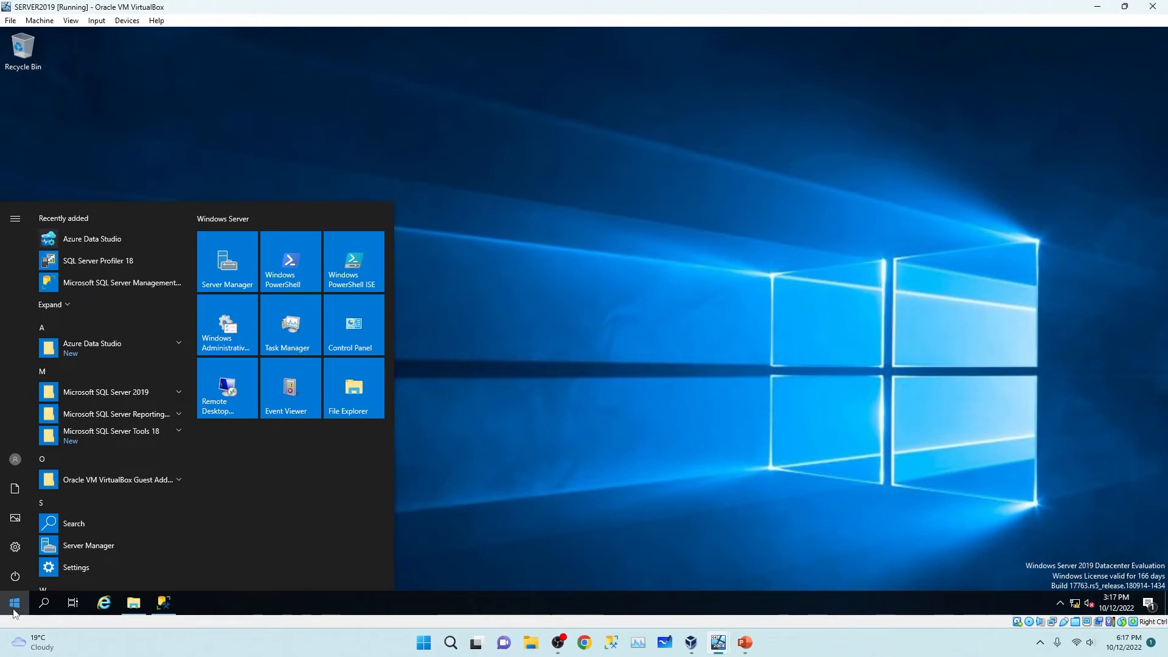
pyautogui.write('r')
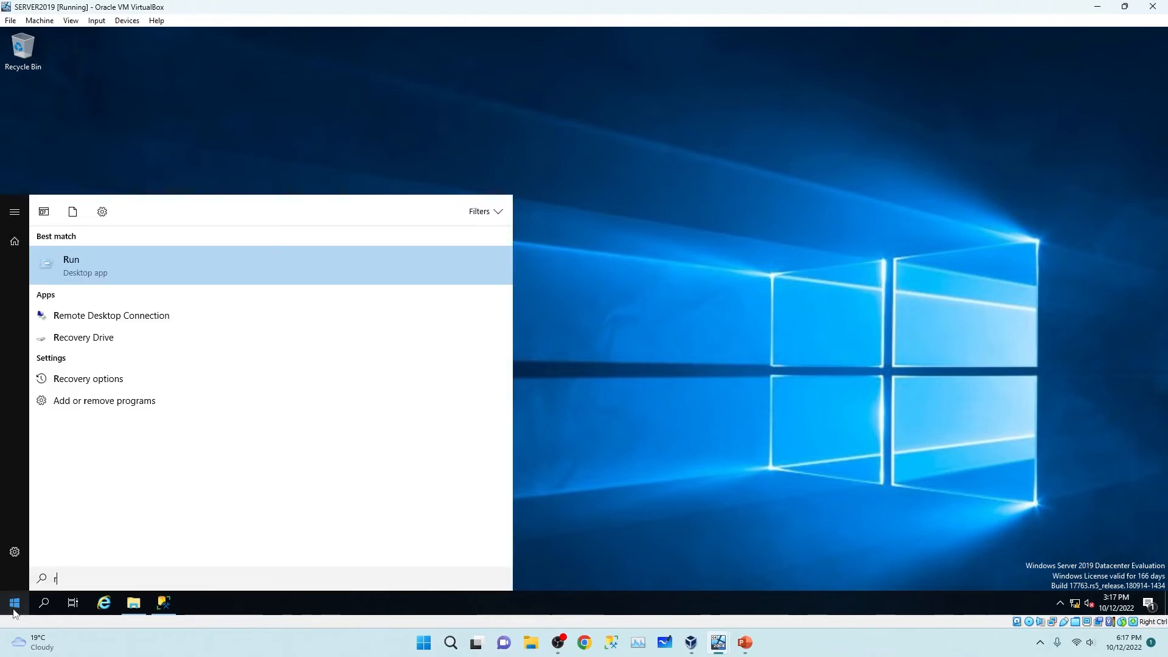
pyautogui.write('epor')
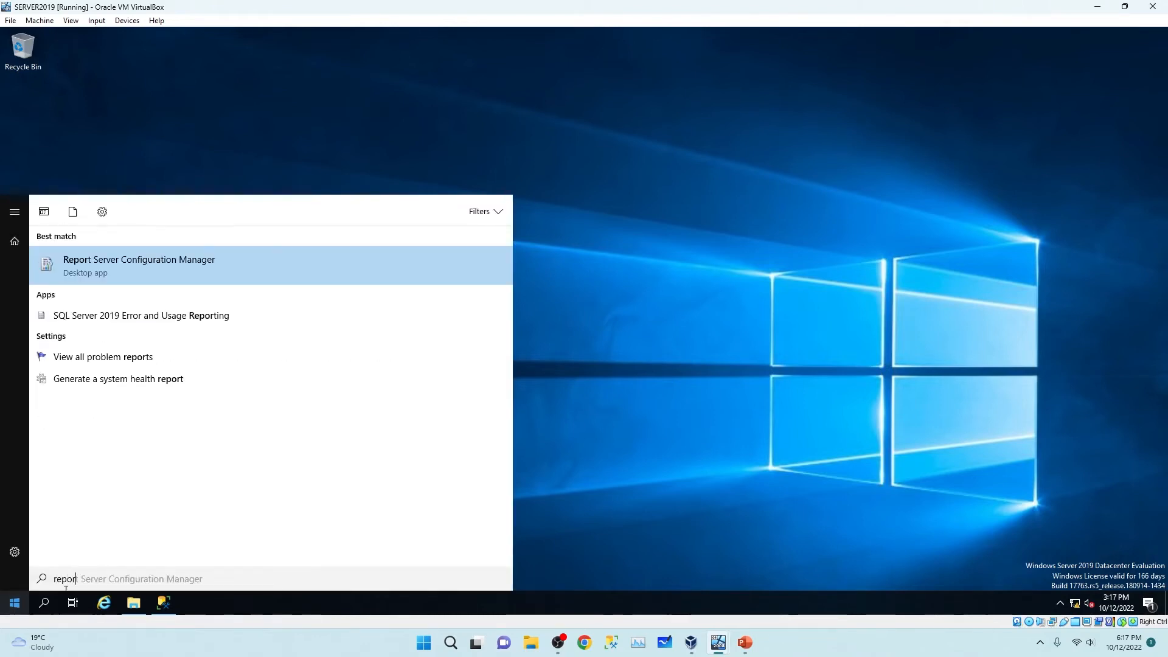
pyautogui.click(138, 270)
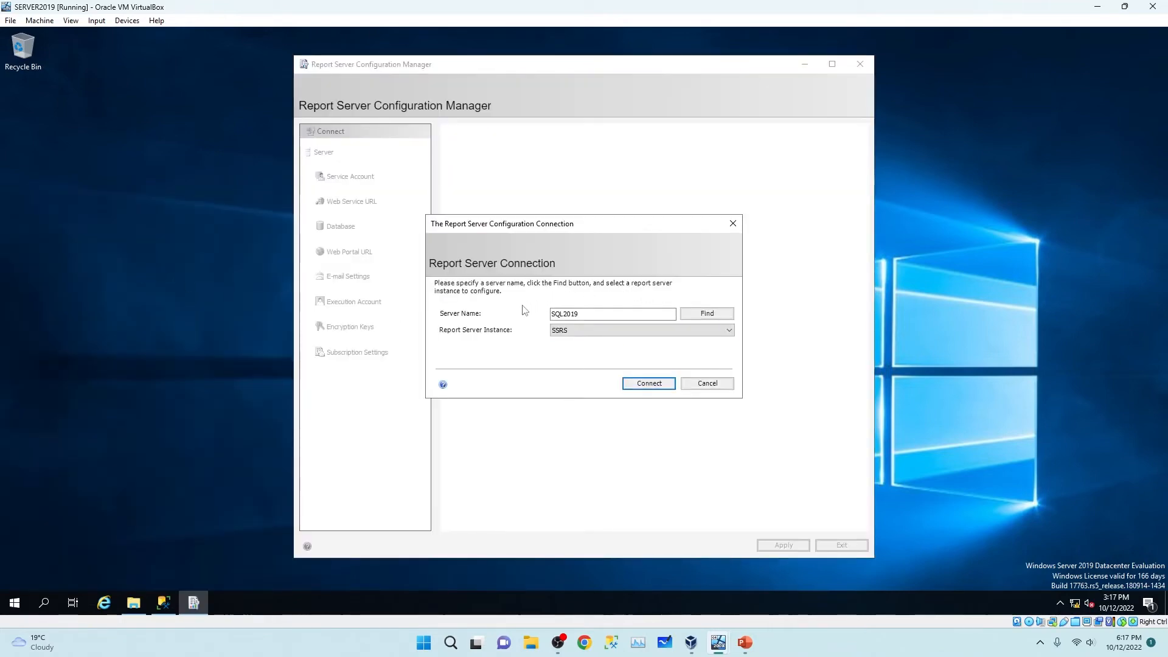
pyautogui.click(649, 384)
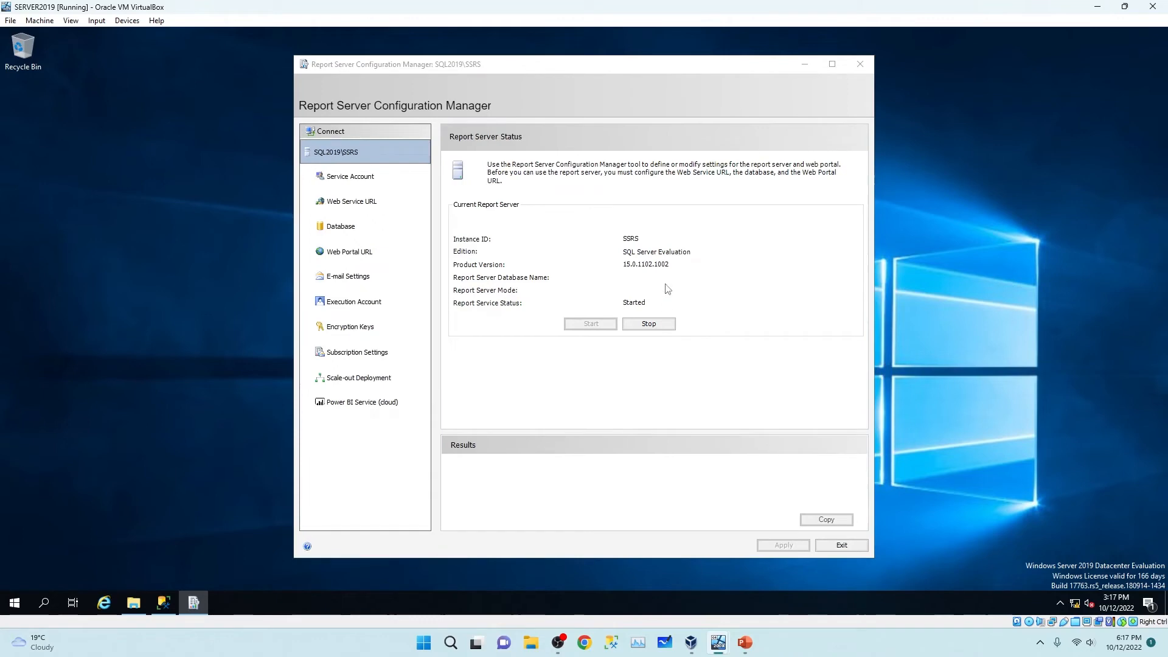
# Keep Virtual Service Account, review the Web Service URL and Database pages, and begin Change Database.
pyautogui.click(350, 177)
pyautogui.click(661, 230)
pyautogui.click(640, 230)
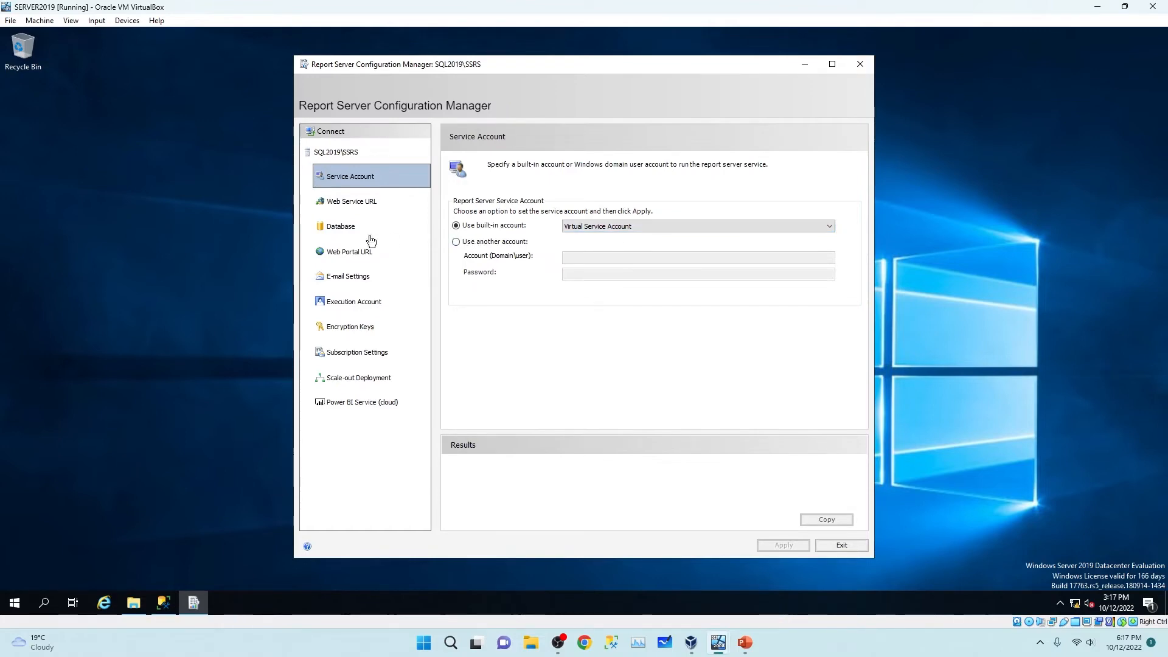
pyautogui.click(339, 208)
pyautogui.click(337, 228)
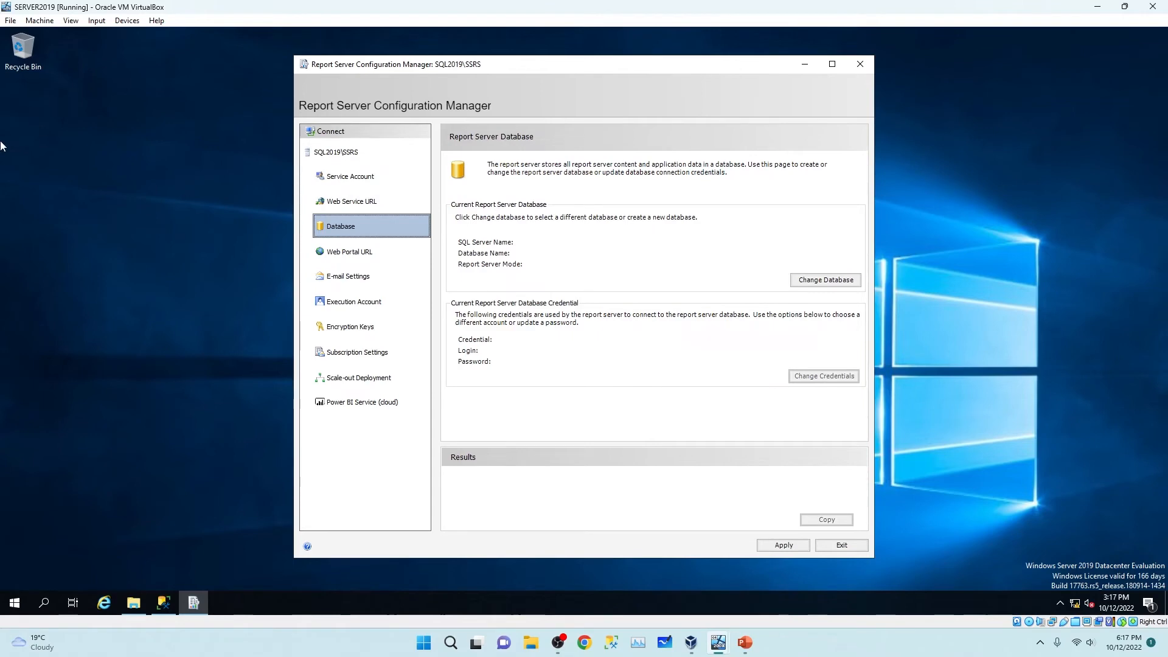
pyautogui.click(163, 602)
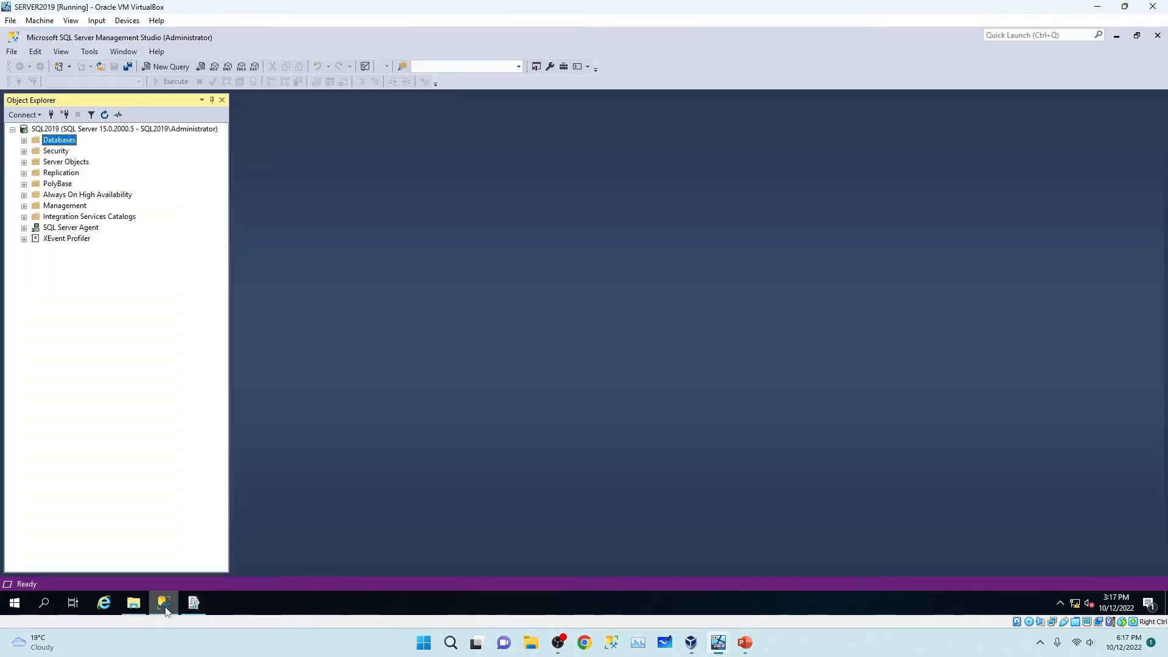
pyautogui.click(24, 140)
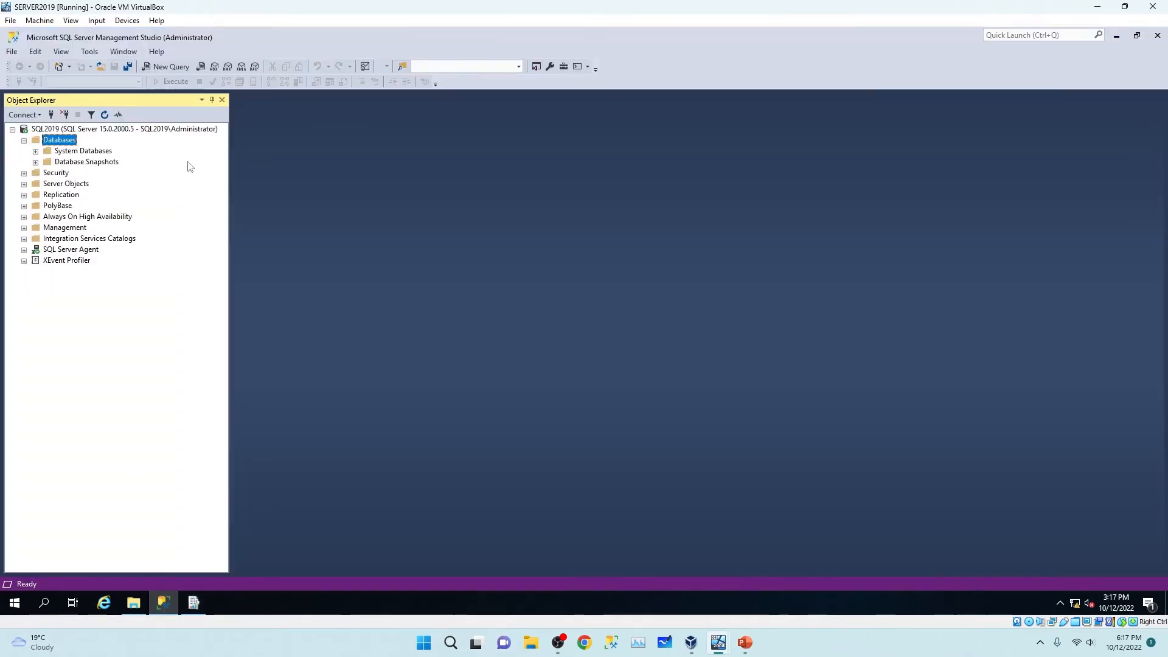
pyautogui.click(1117, 35)
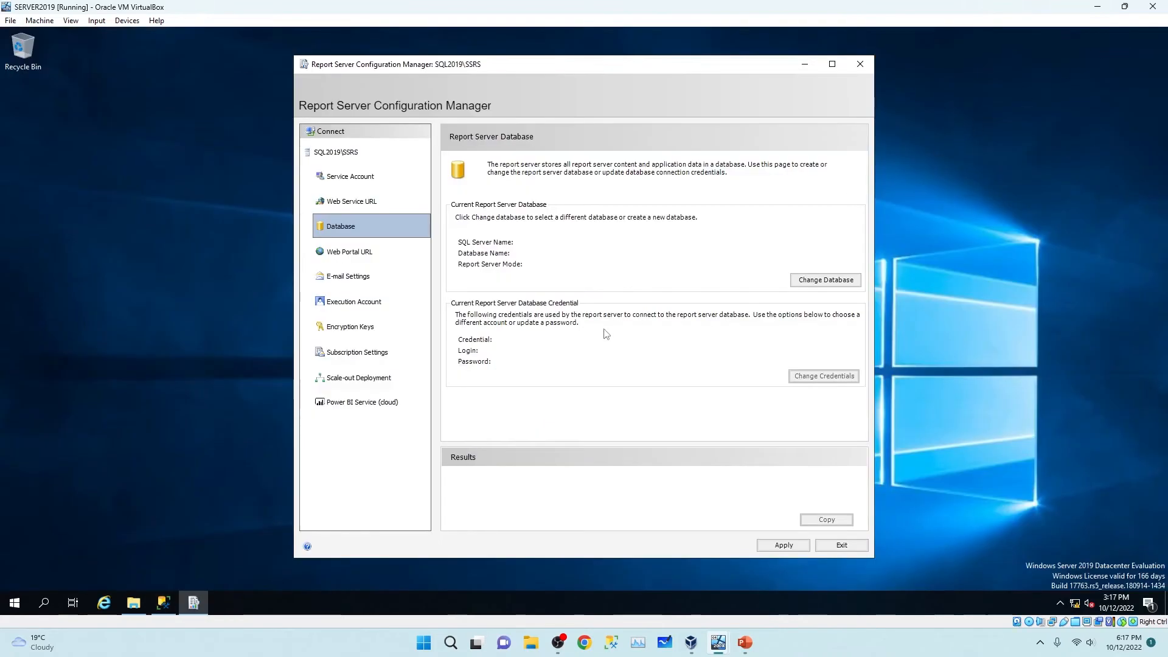
pyautogui.click(834, 283)
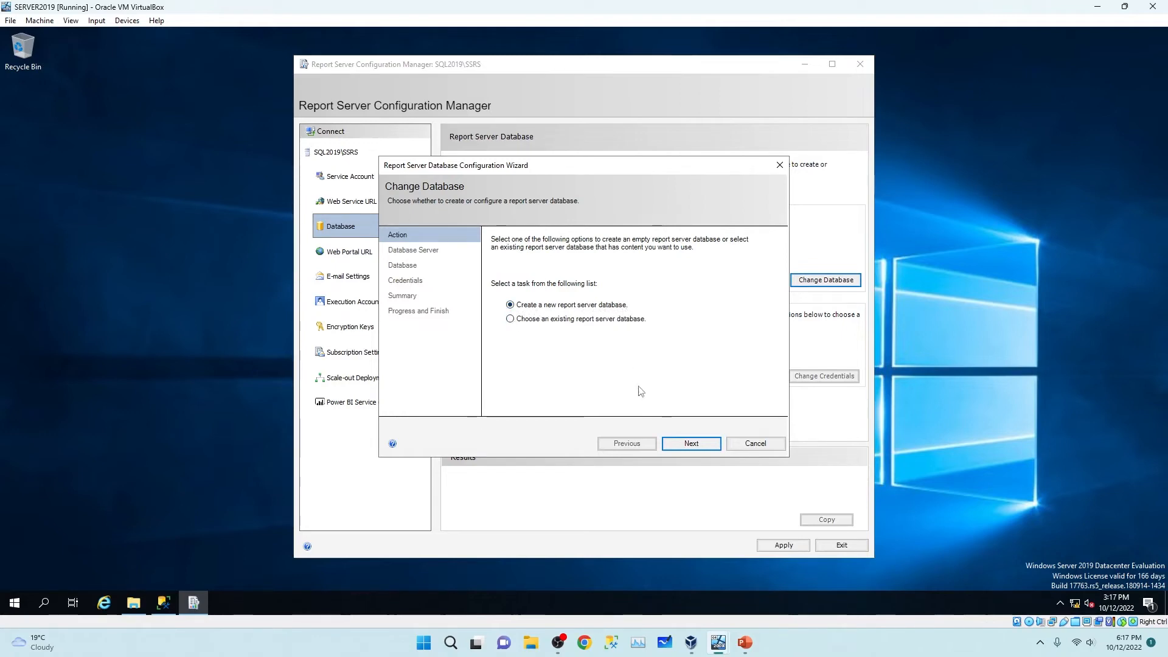
# Test the SQL2019 connection, then finish the wizard configuring the ReportServer database with service account credentials.
pyautogui.click(691, 443)
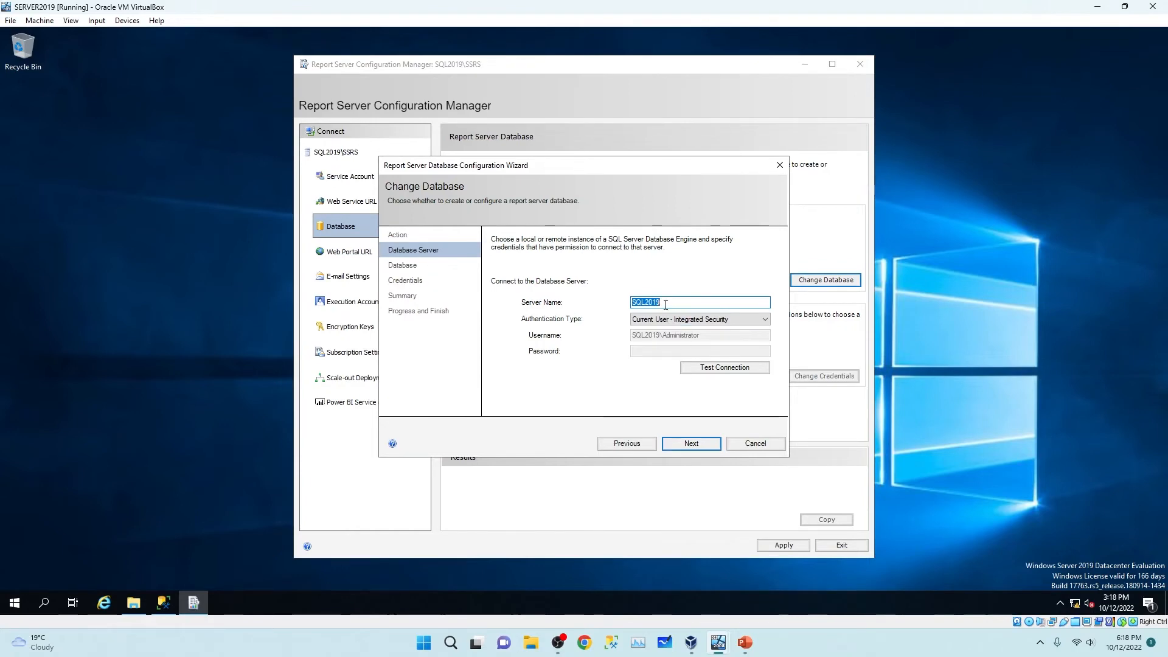
pyautogui.click(164, 603)
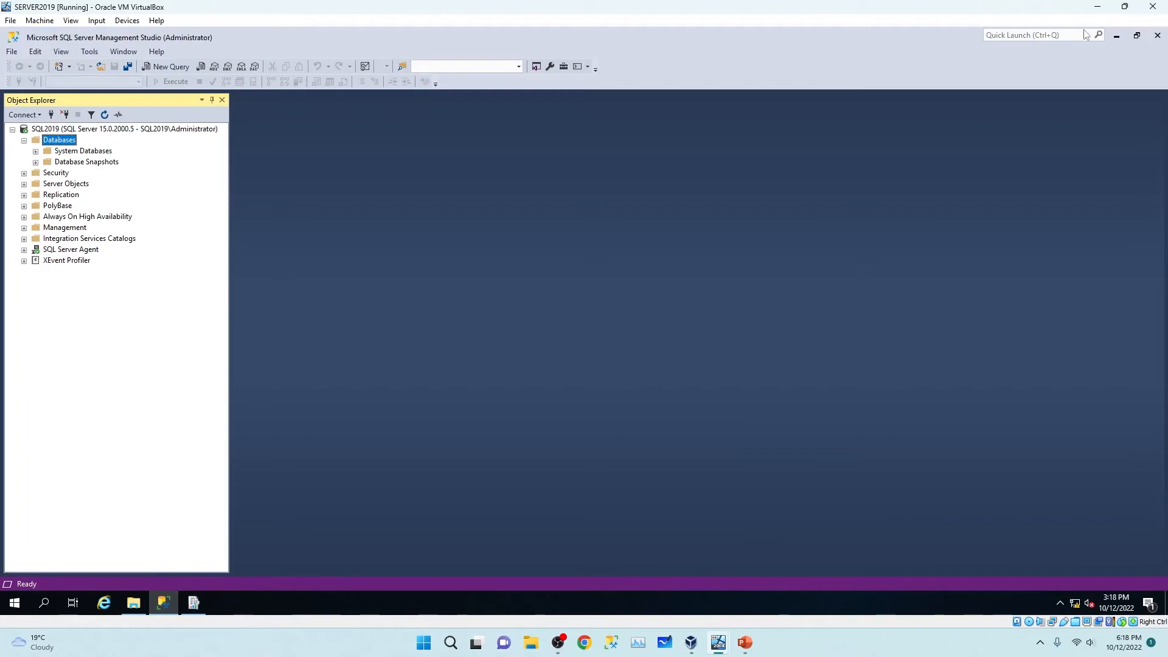
pyautogui.click(193, 603)
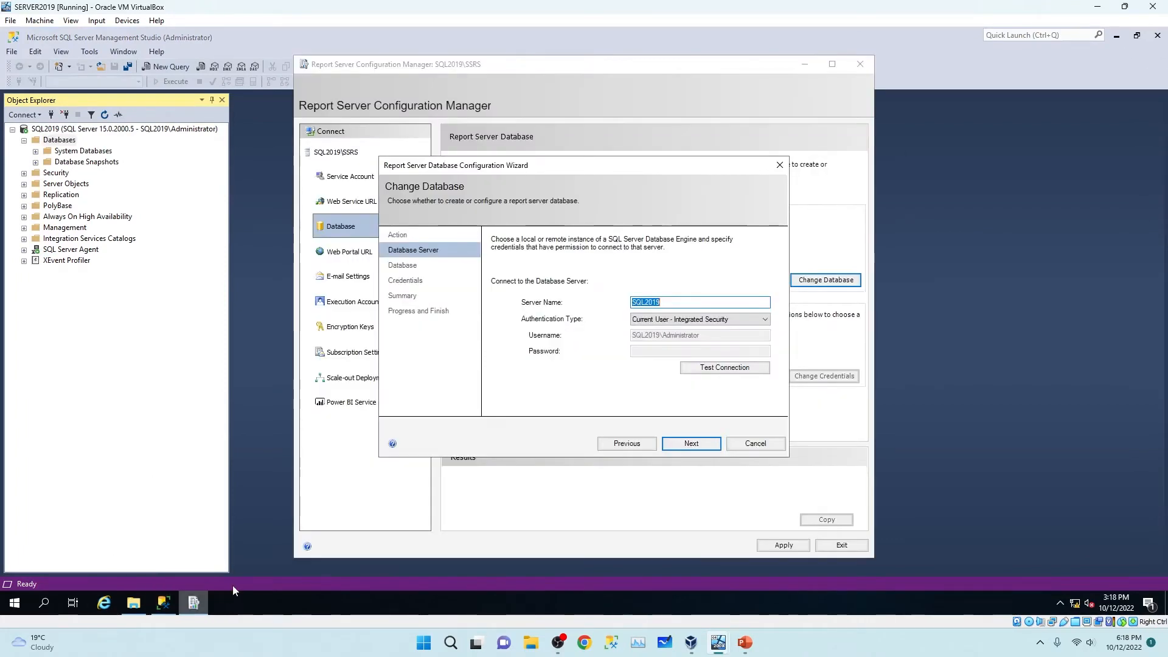
pyautogui.click(736, 372)
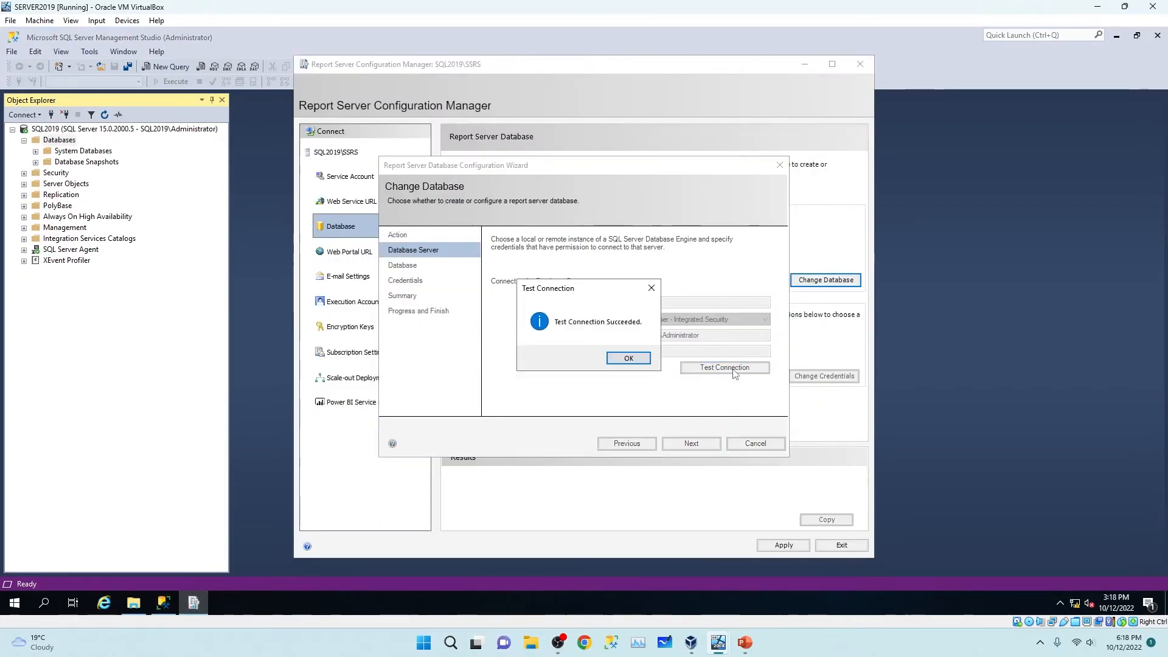
pyautogui.click(628, 358)
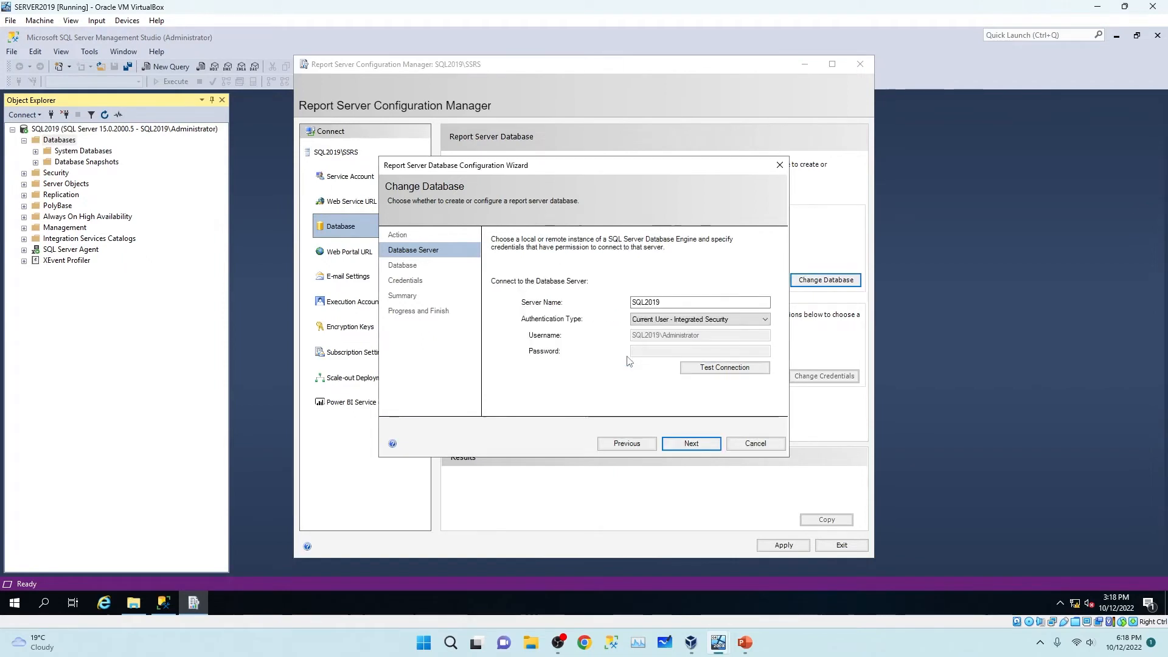
pyautogui.click(689, 443)
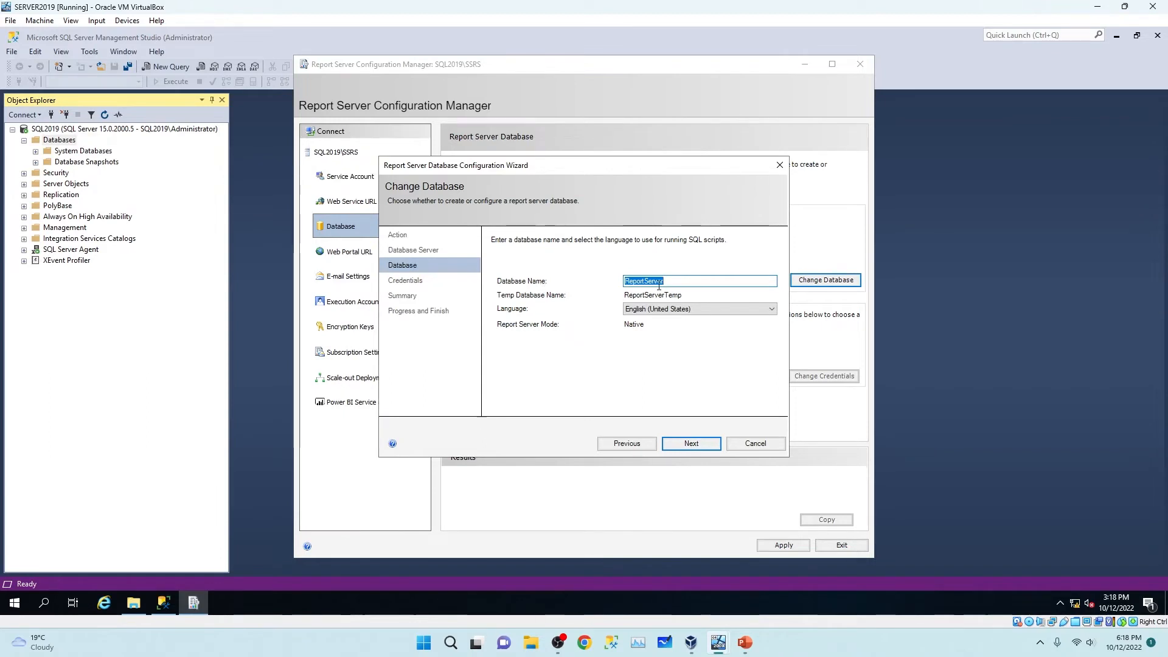
pyautogui.click(708, 440)
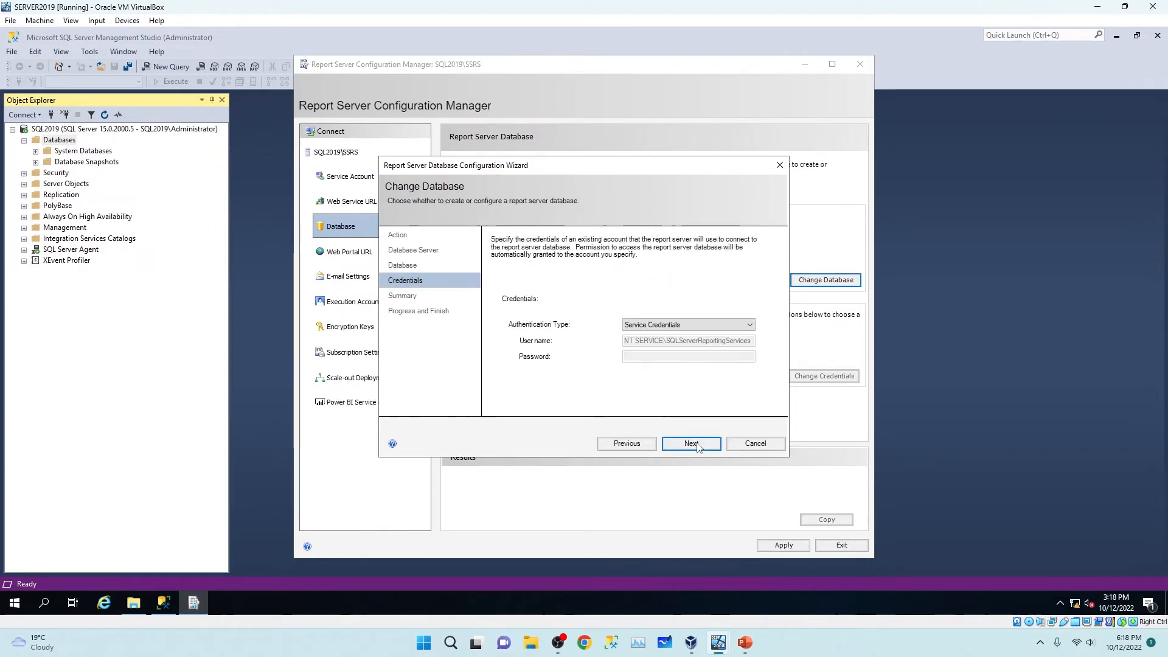
pyautogui.click(690, 446)
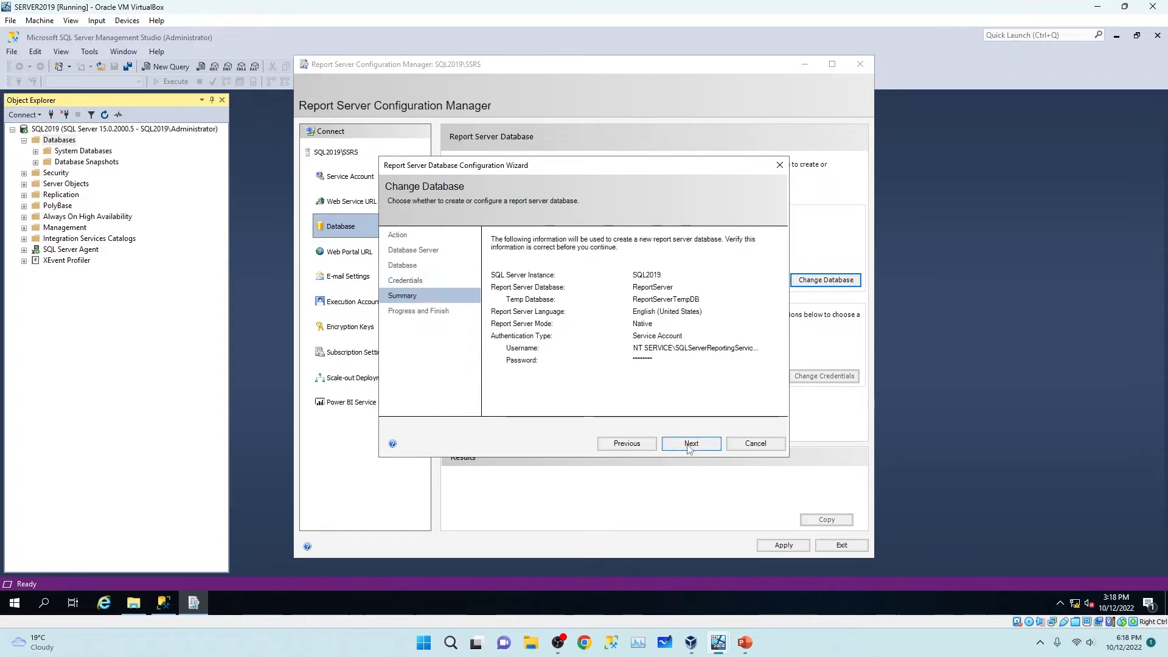
pyautogui.click(690, 446)
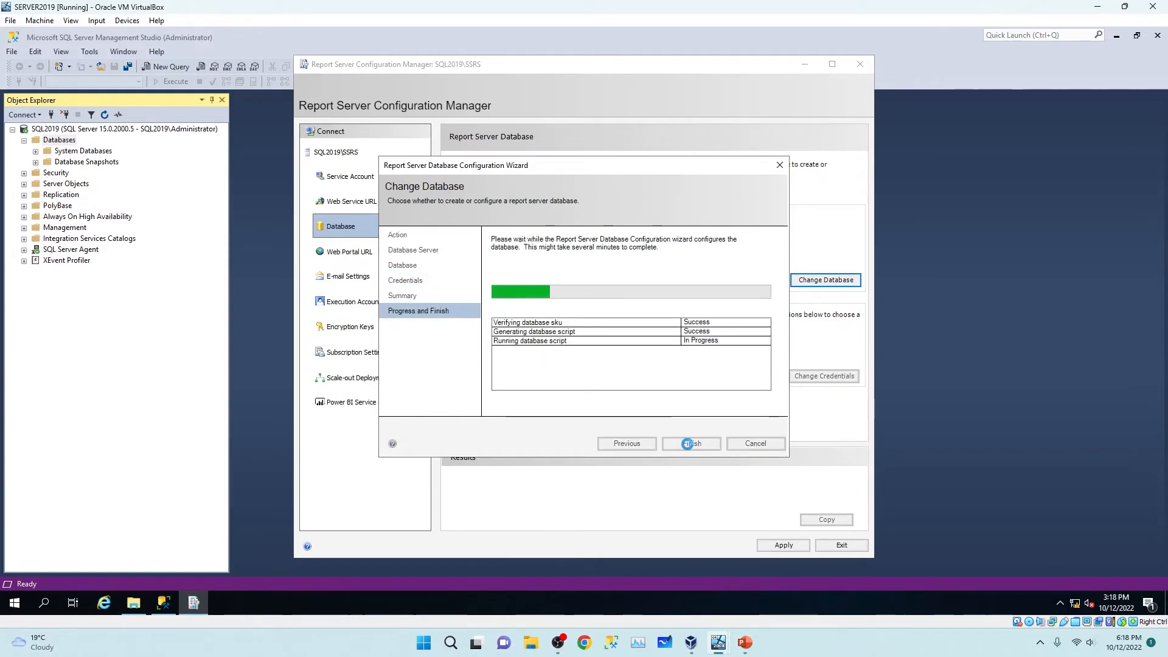
pyautogui.click(691, 443)
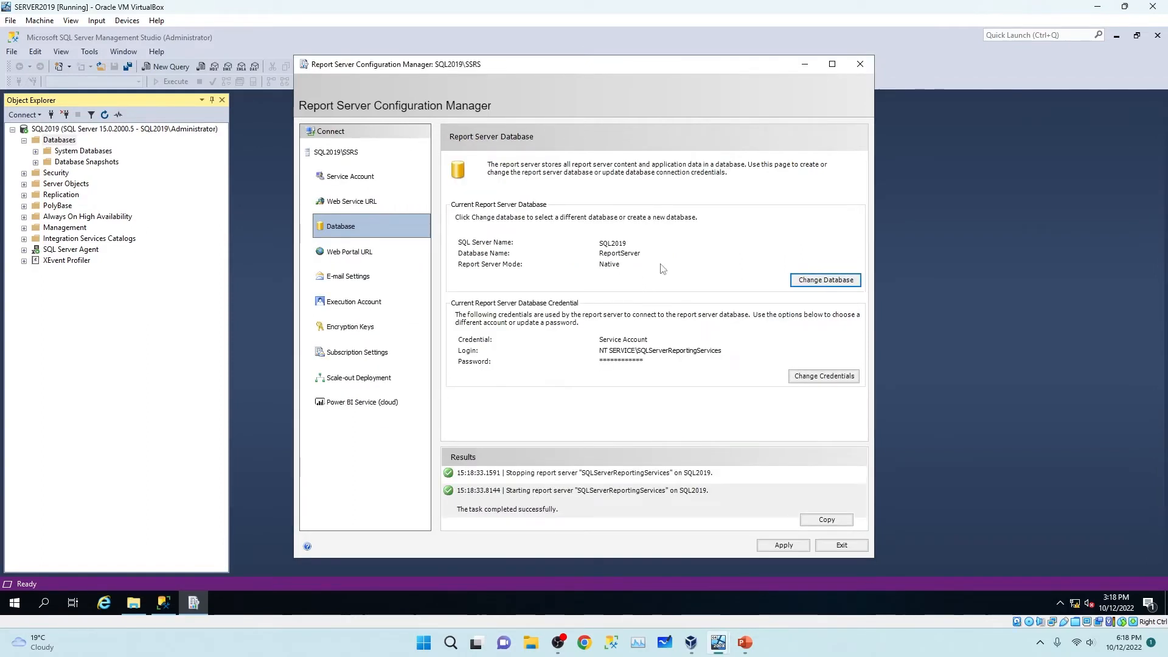
# Refresh the SQL2019 Databases list and confirm ReportServer and ReportServerTempDB now appear.
pyautogui.click(52, 142)
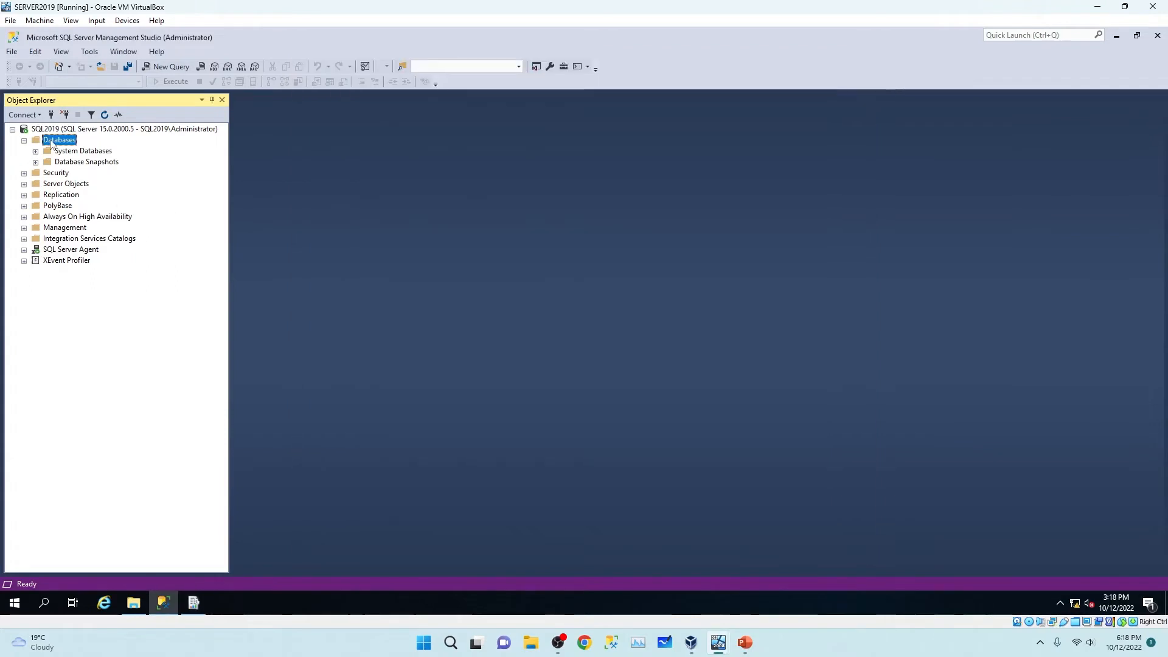
pyautogui.rightClick(52, 142)
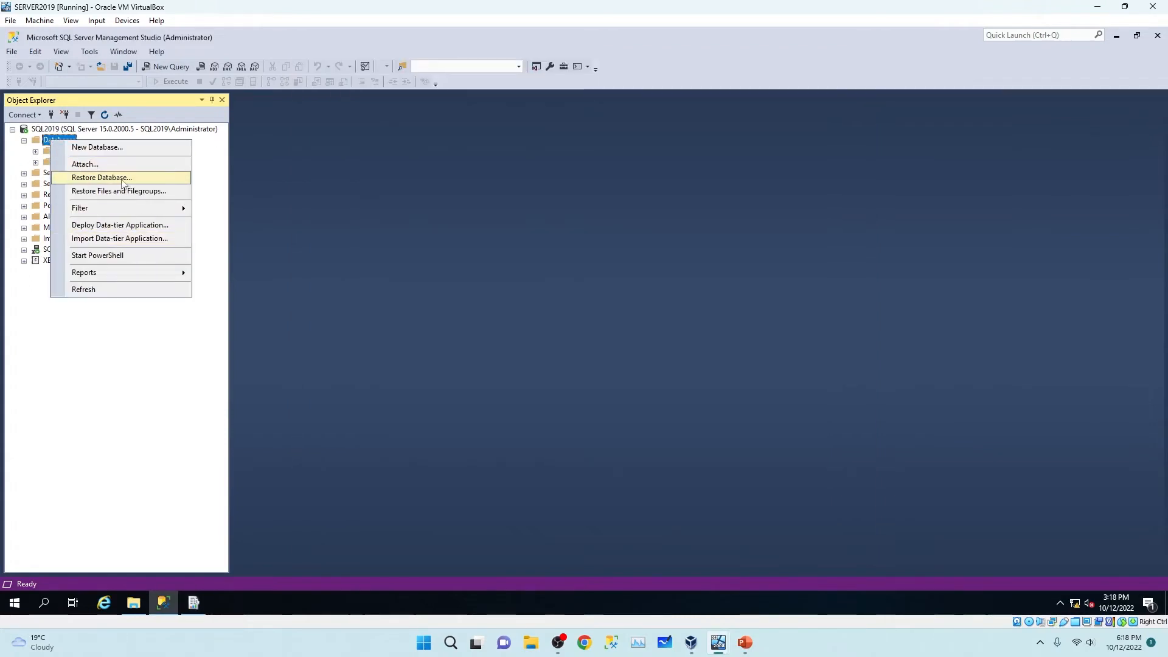
pyautogui.click(110, 290)
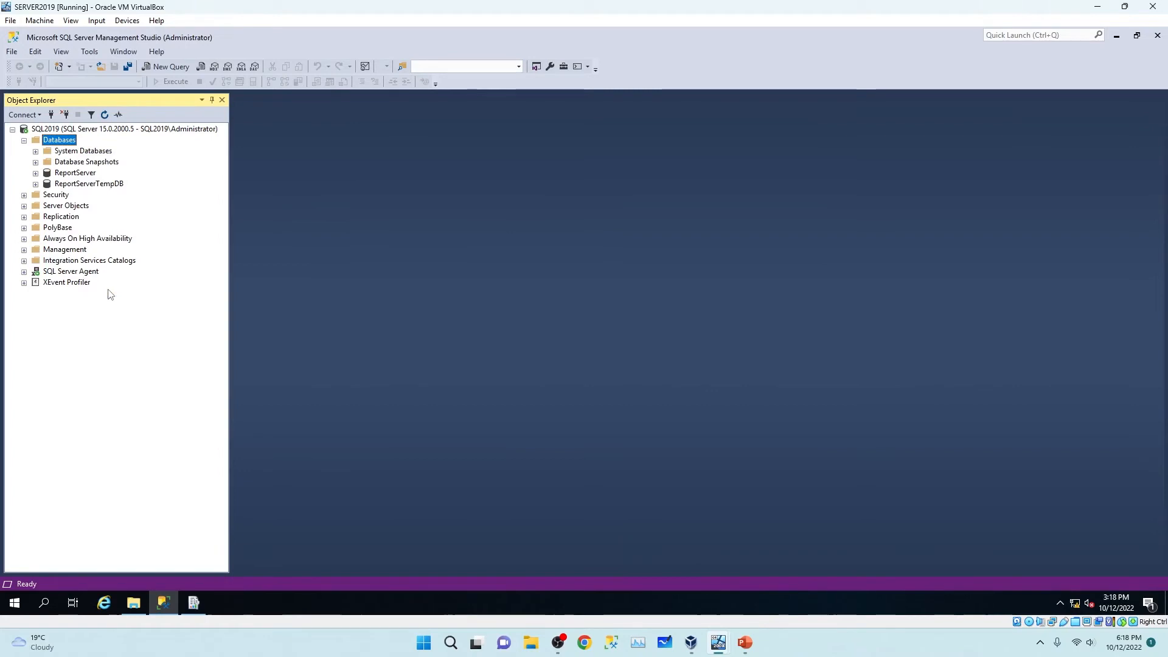
pyautogui.click(77, 176)
pyautogui.click(93, 186)
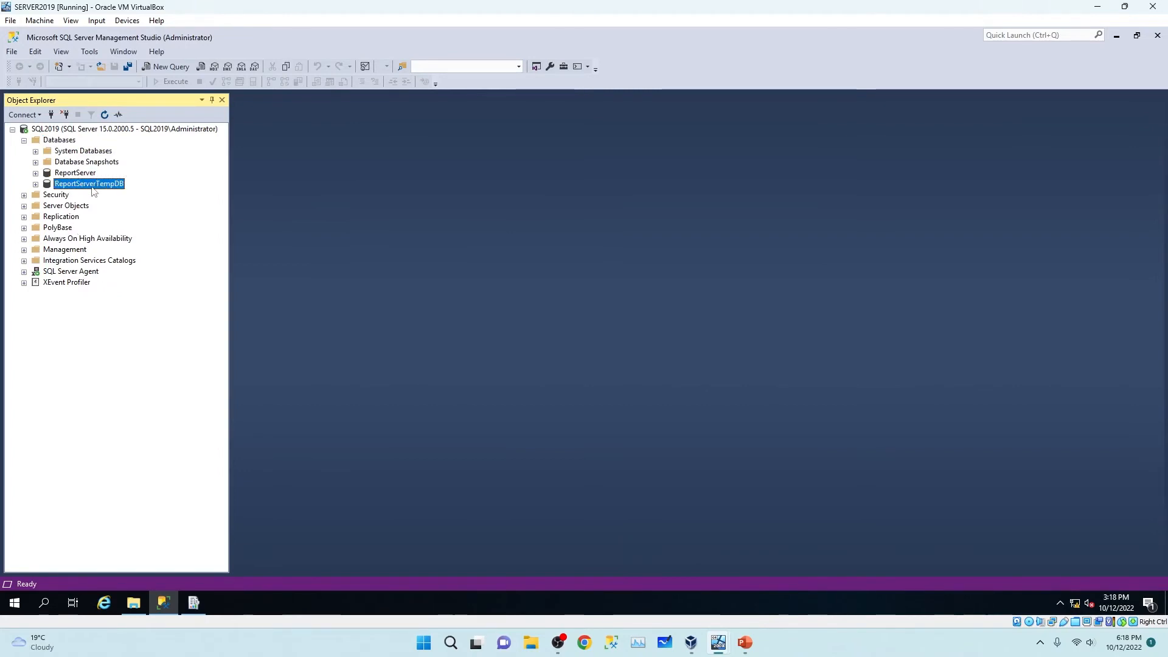
pyautogui.click(74, 175)
pyautogui.click(79, 185)
pyautogui.click(77, 176)
pyautogui.click(78, 186)
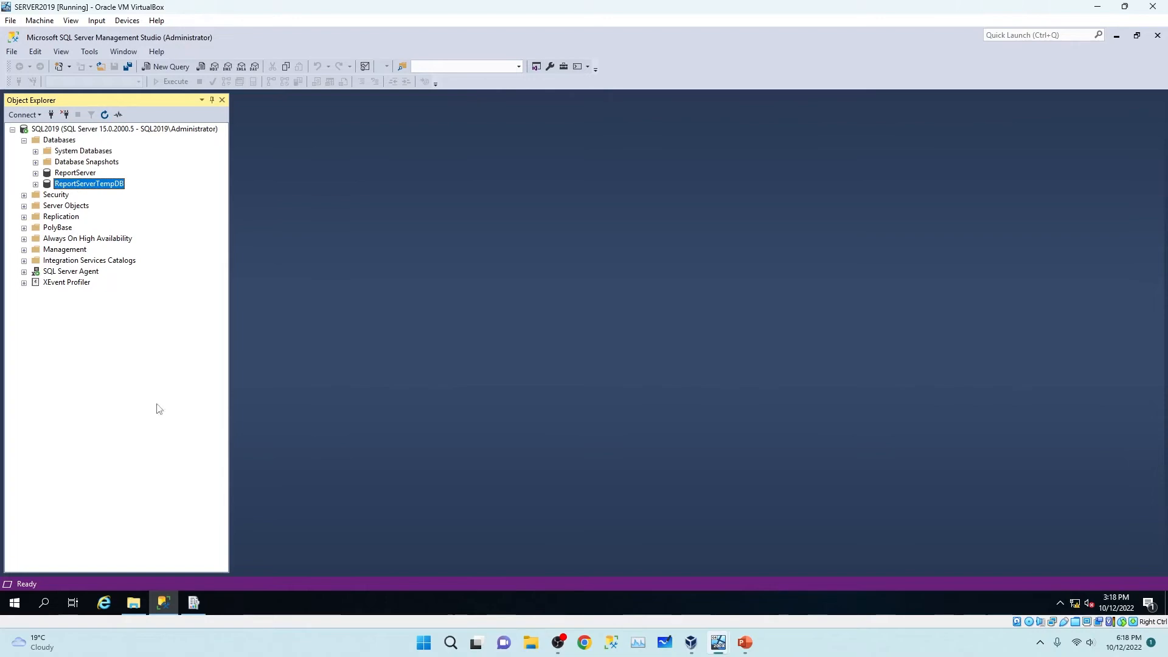
pyautogui.click(193, 602)
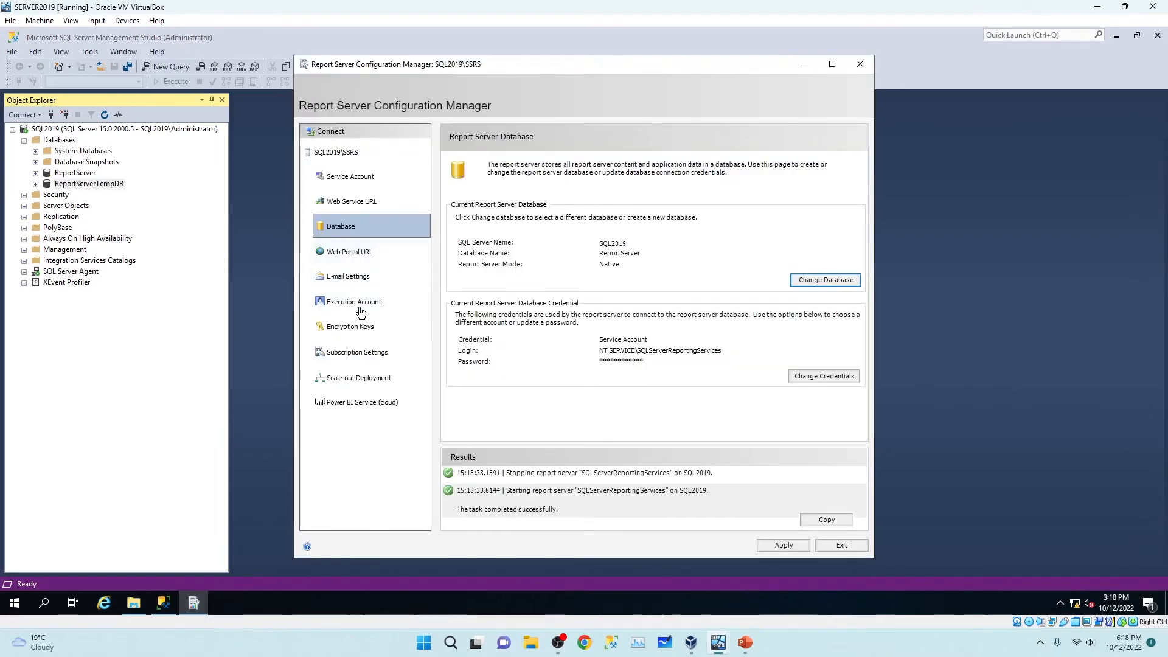
pyautogui.click(347, 251)
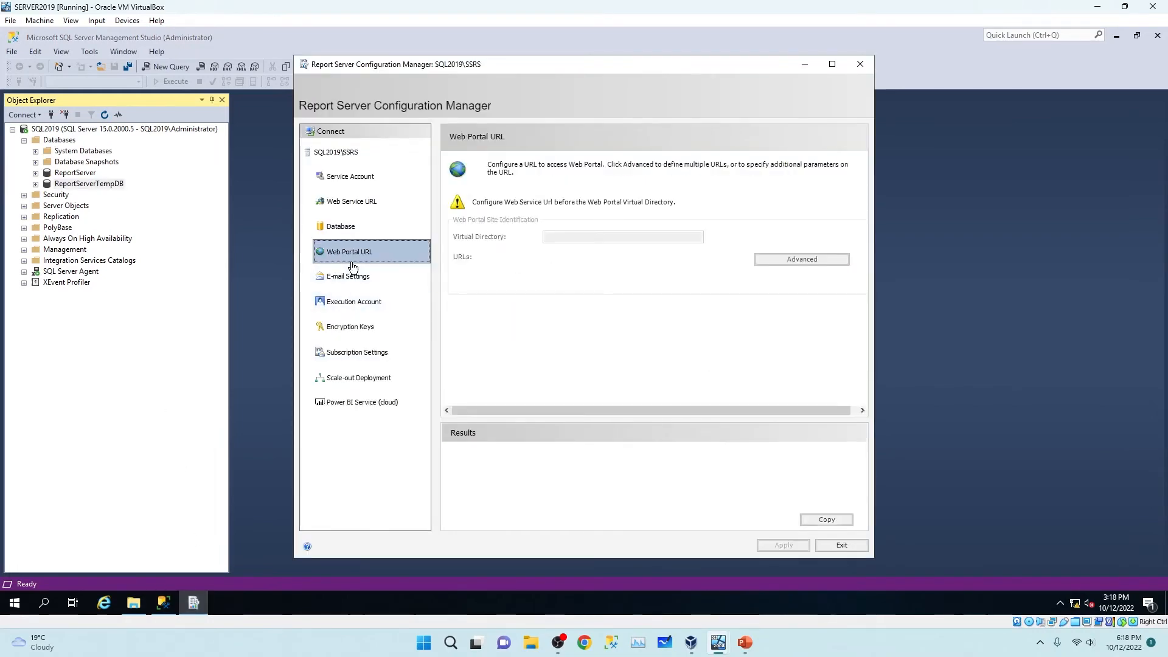
pyautogui.click(356, 200)
pyautogui.click(351, 177)
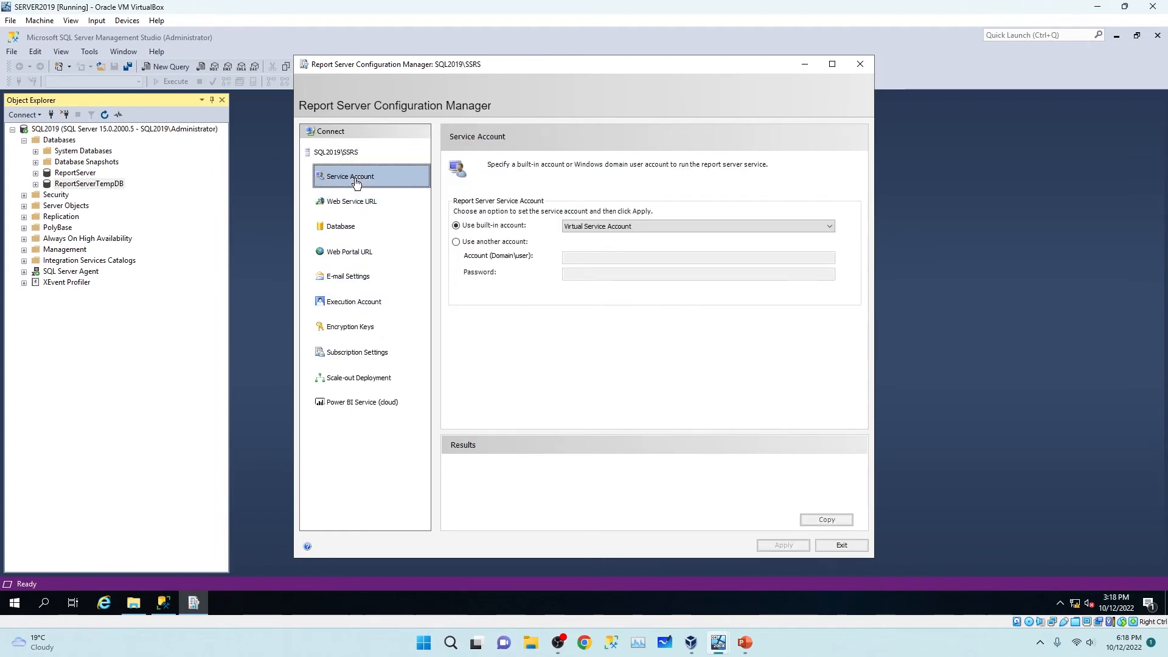
pyautogui.click(340, 208)
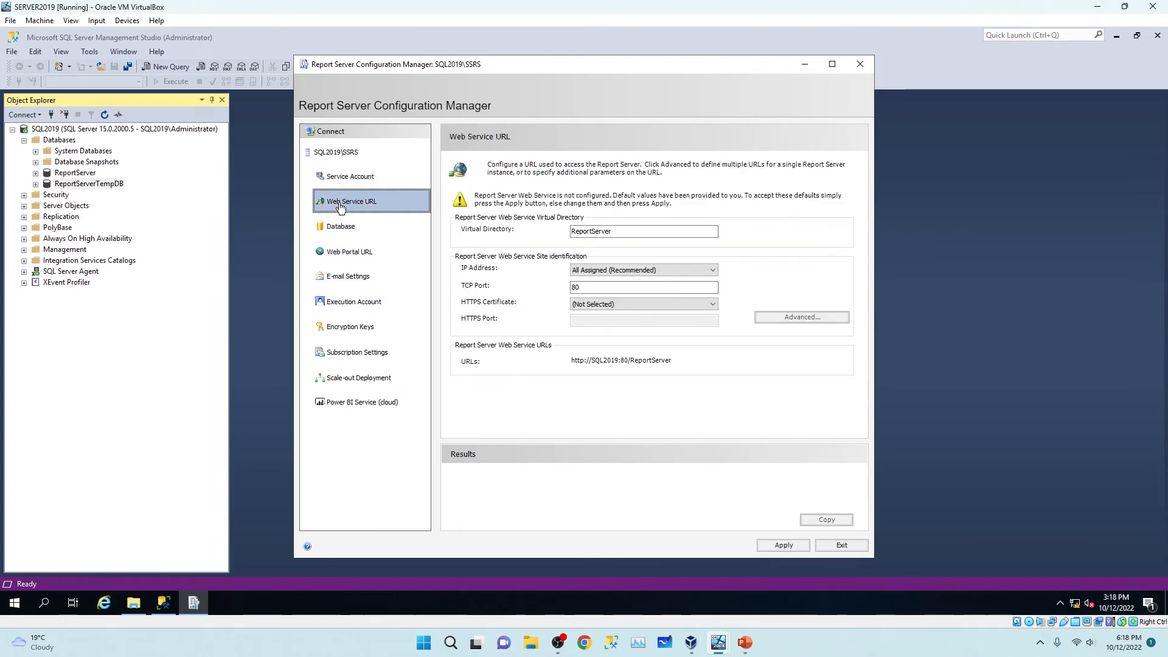
pyautogui.click(783, 548)
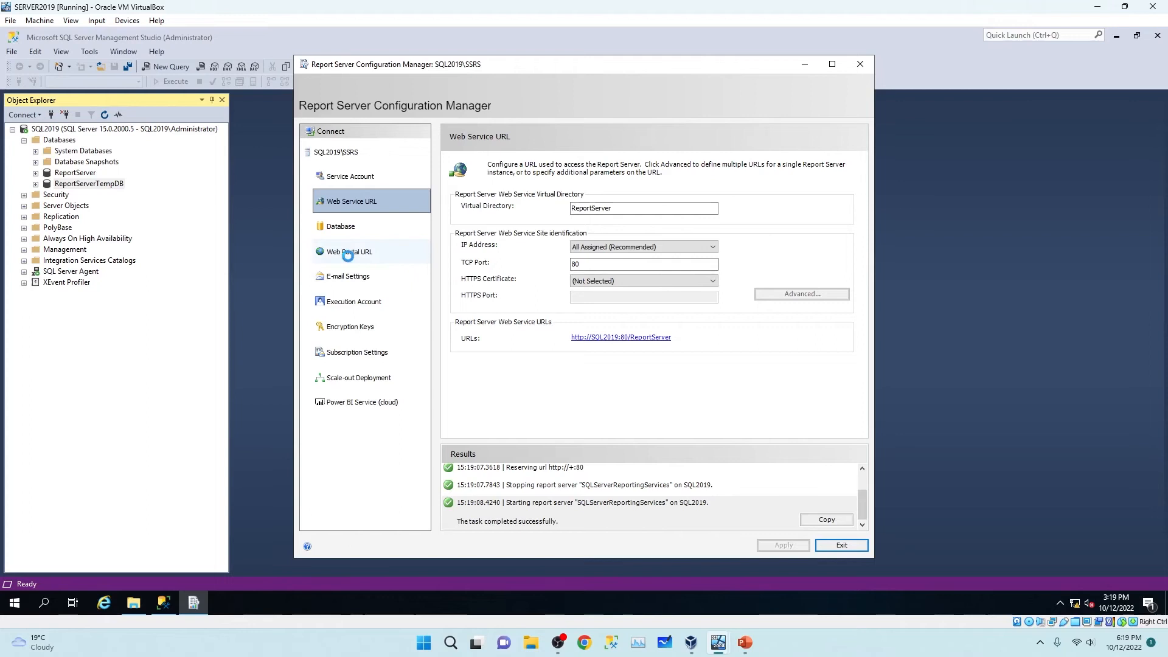
pyautogui.click(348, 252)
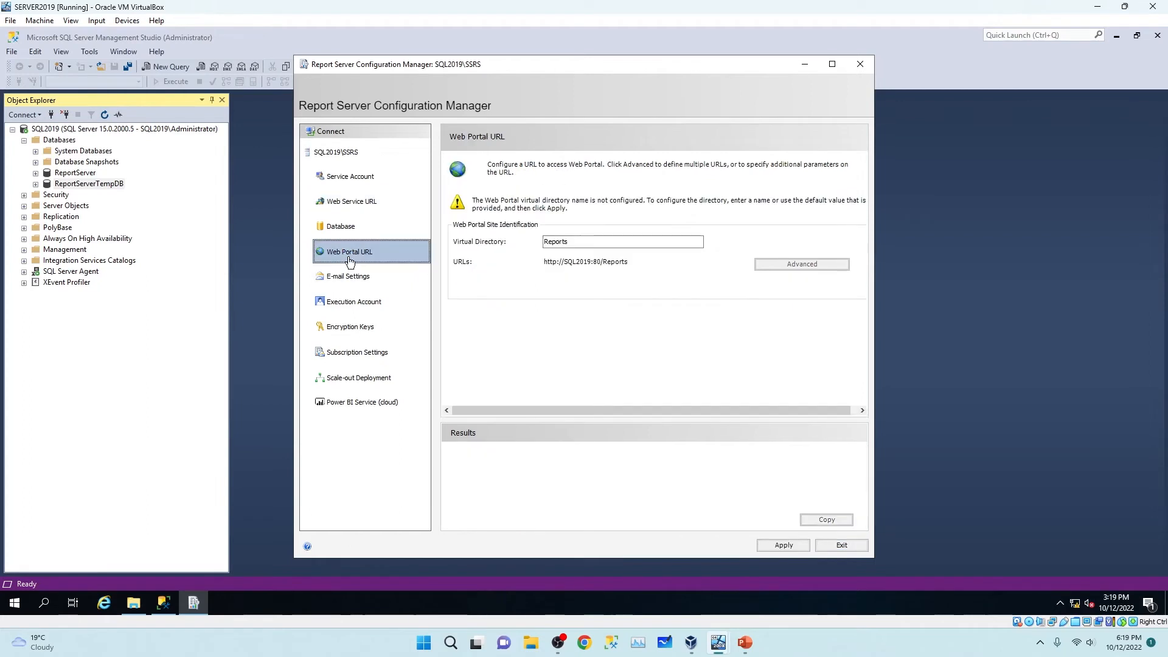
pyautogui.click(784, 546)
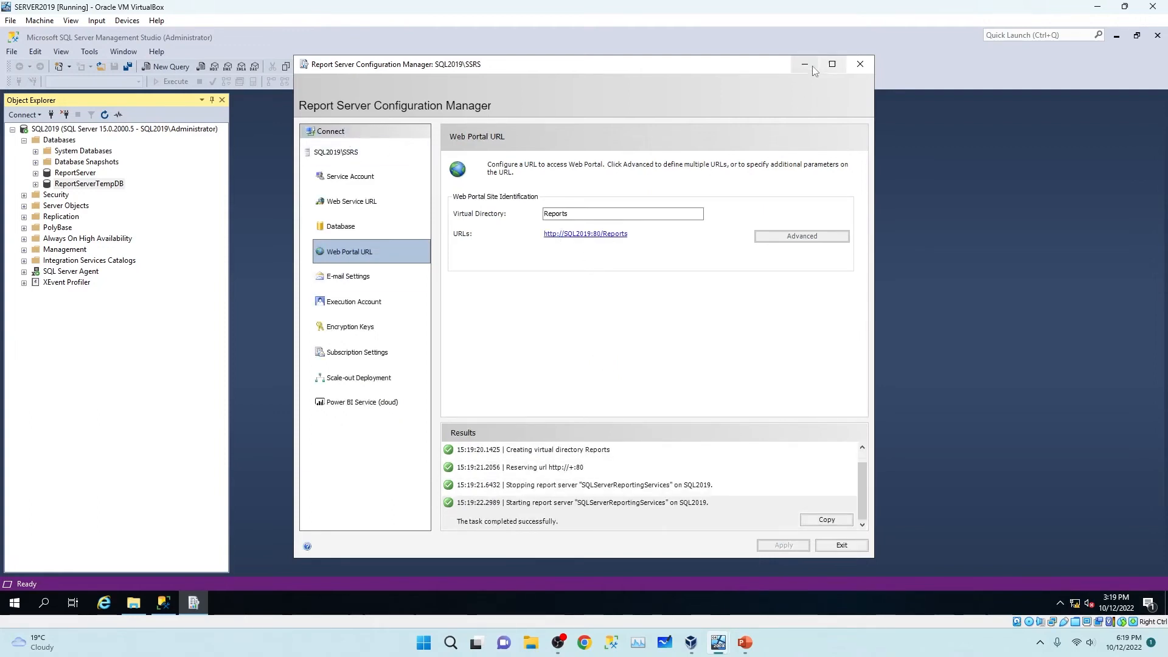
pyautogui.click(859, 64)
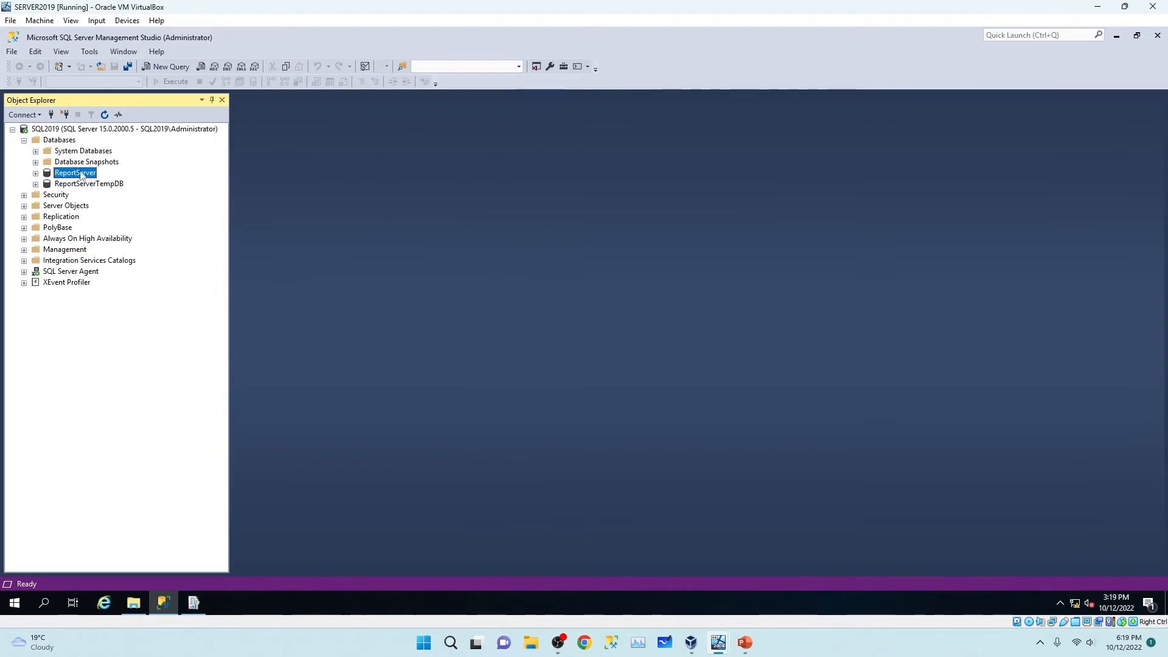
# On the Migration_Lower2Upper share, select Report.bak, ReportServer.bak, ReportServerKey.snk, ReportServerTempDB.bak and test.bak.
pyautogui.click(133, 602)
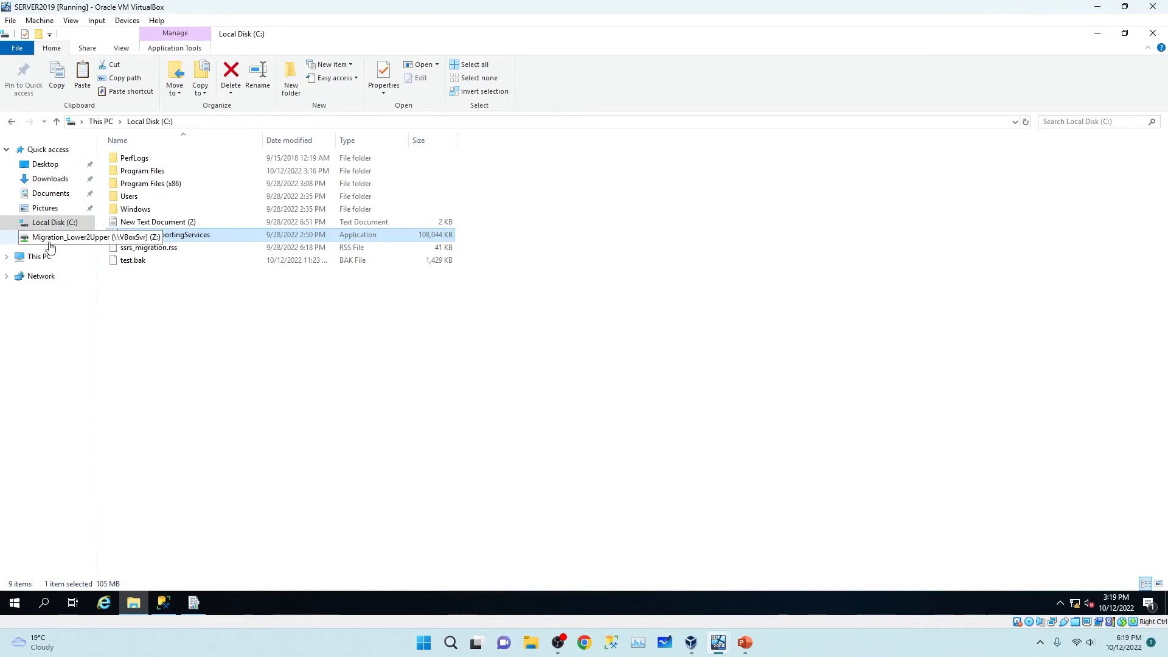
pyautogui.click(52, 238)
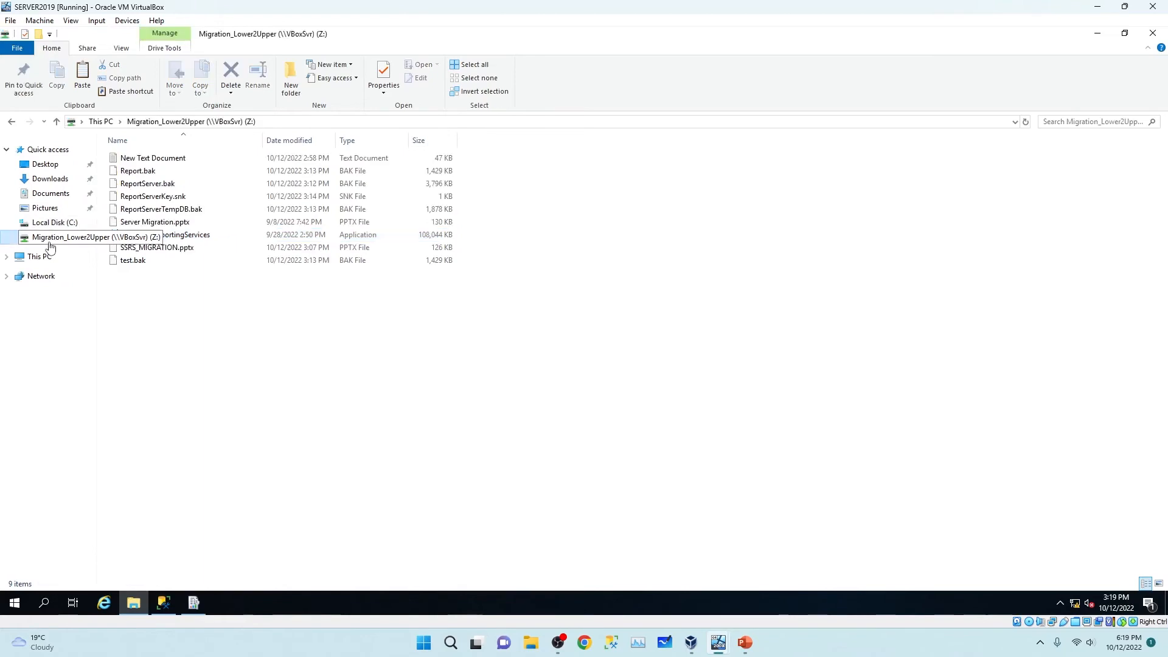
pyautogui.click(165, 183)
pyautogui.click(165, 198)
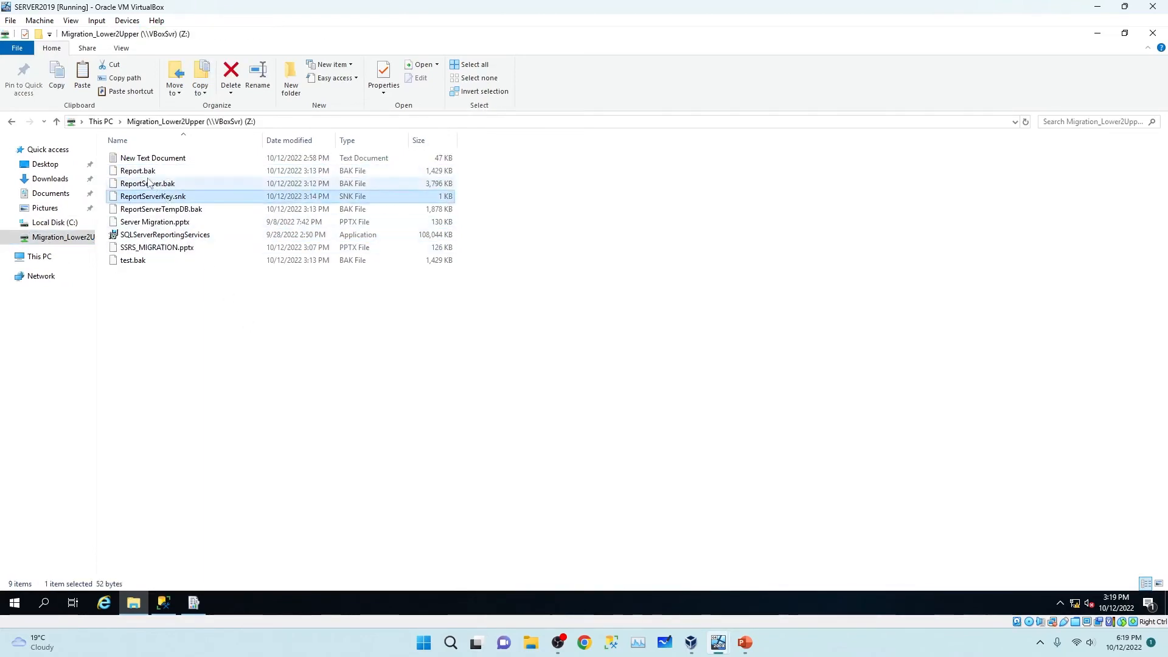
pyautogui.click(144, 173)
pyautogui.moveTo(485, 172); pyautogui.dragTo(373, 207)
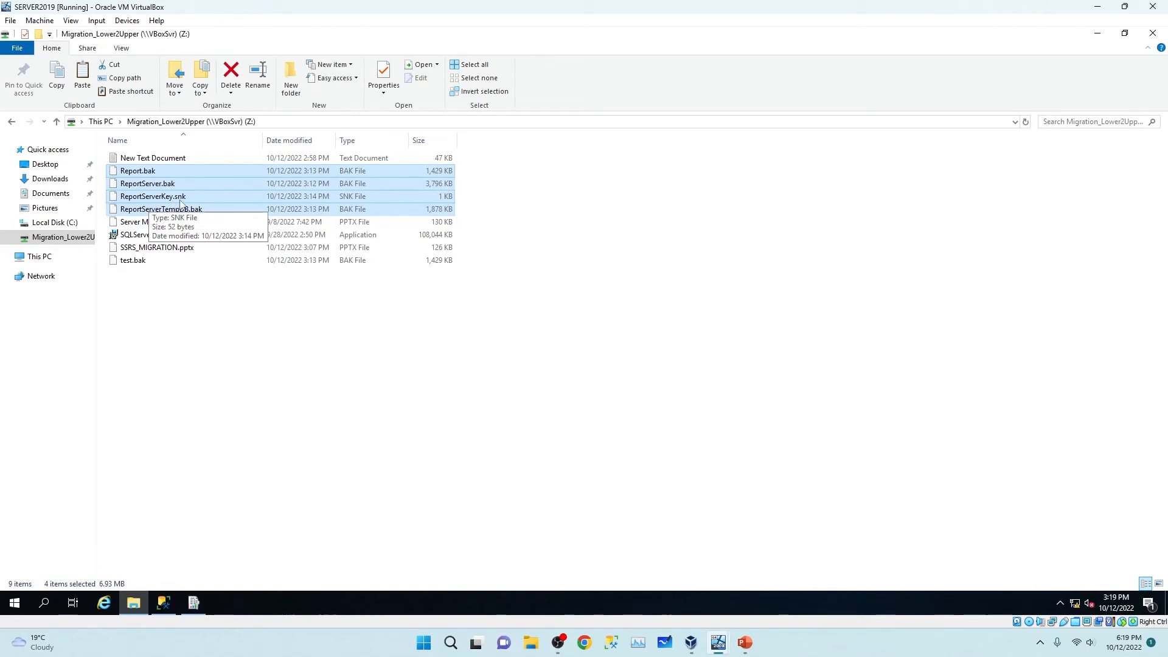
pyautogui.keyDown('shift'); pyautogui.click(141, 268); pyautogui.keyUp('shift')
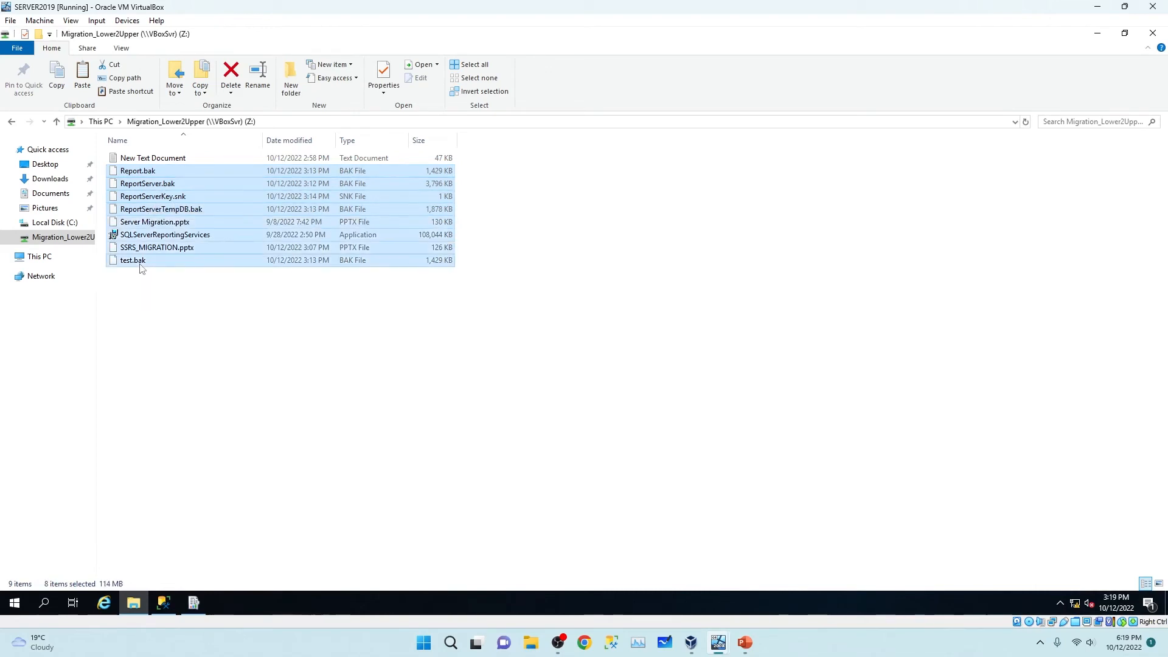
pyautogui.click(140, 263)
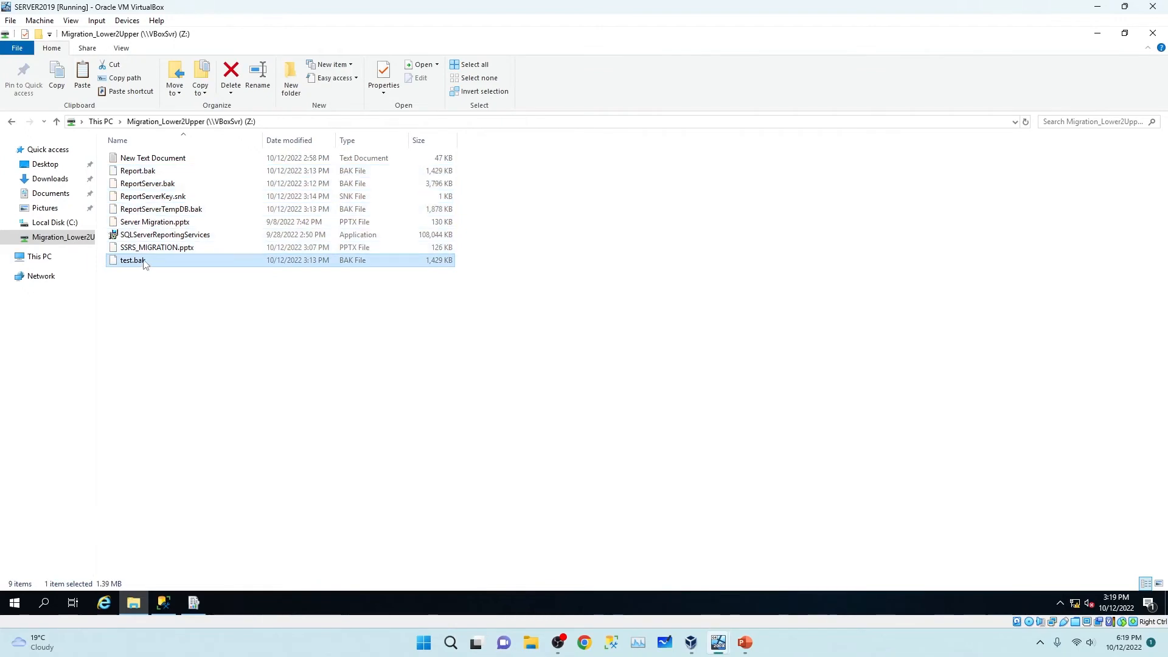
pyautogui.keyDown('ctrl'); pyautogui.click(159, 211); pyautogui.keyUp('ctrl')
pyautogui.keyDown('ctrl'); pyautogui.click(159, 198); pyautogui.keyUp('ctrl')
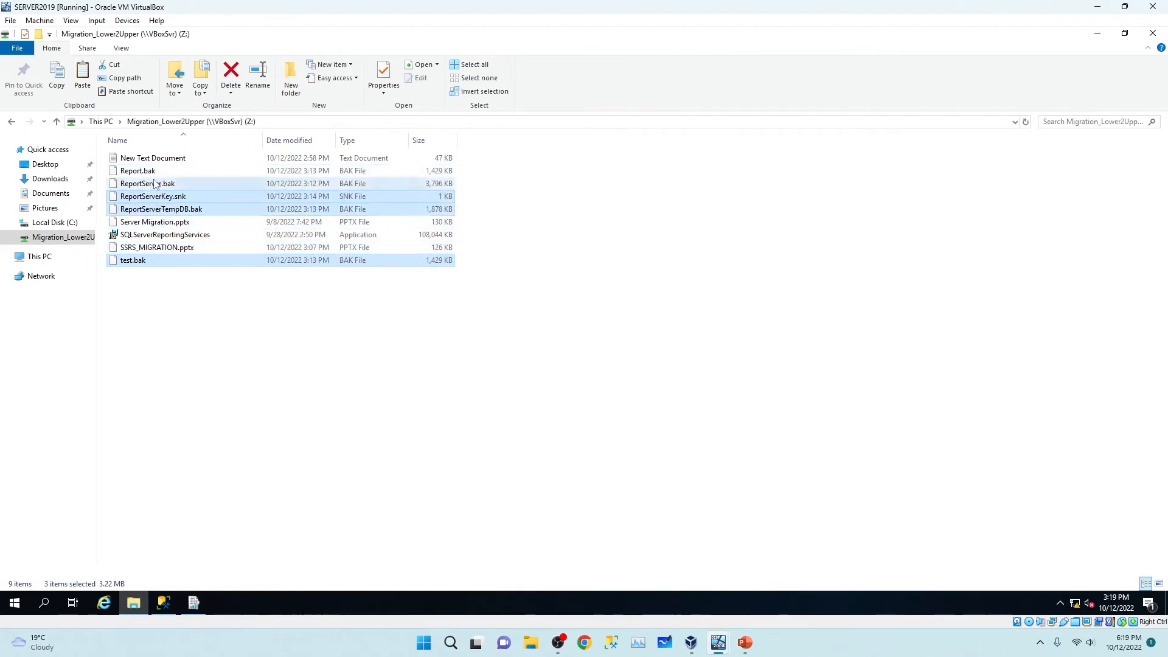
pyautogui.keyDown('ctrl'); pyautogui.click(156, 185); pyautogui.keyUp('ctrl')
pyautogui.keyDown('ctrl'); pyautogui.click(151, 172); pyautogui.keyUp('ctrl')
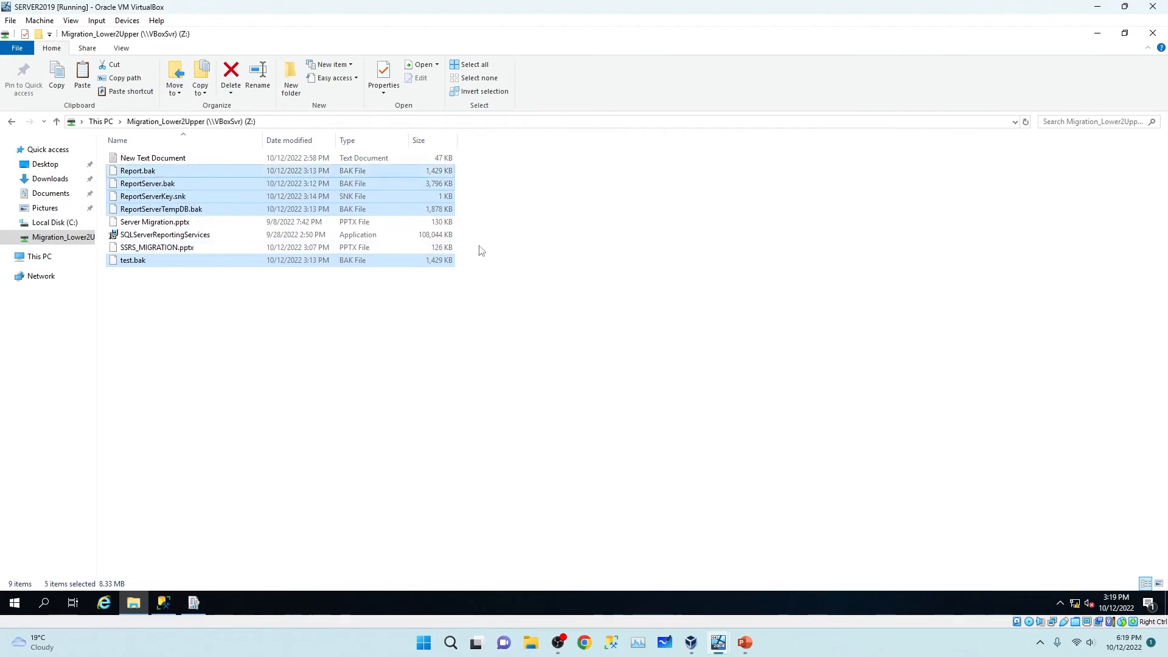
# Delete the old loose files in Local Disk (C:) and paste the backups and key there.
pyautogui.click(54, 222)
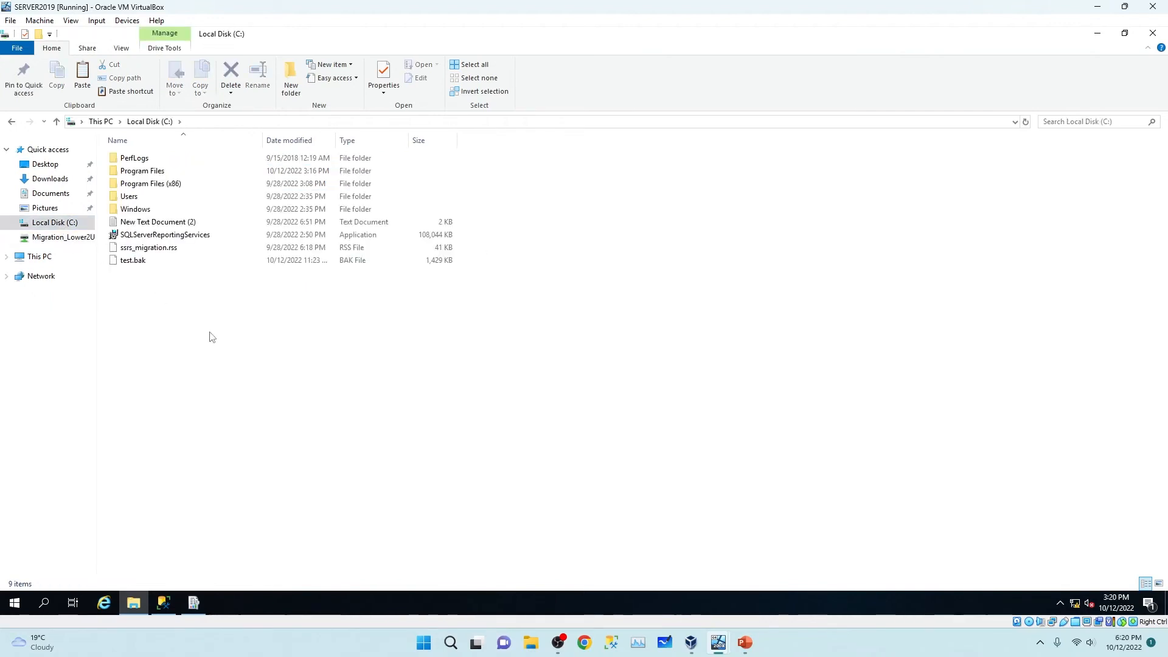
pyautogui.moveTo(157, 287); pyautogui.dragTo(120, 228)
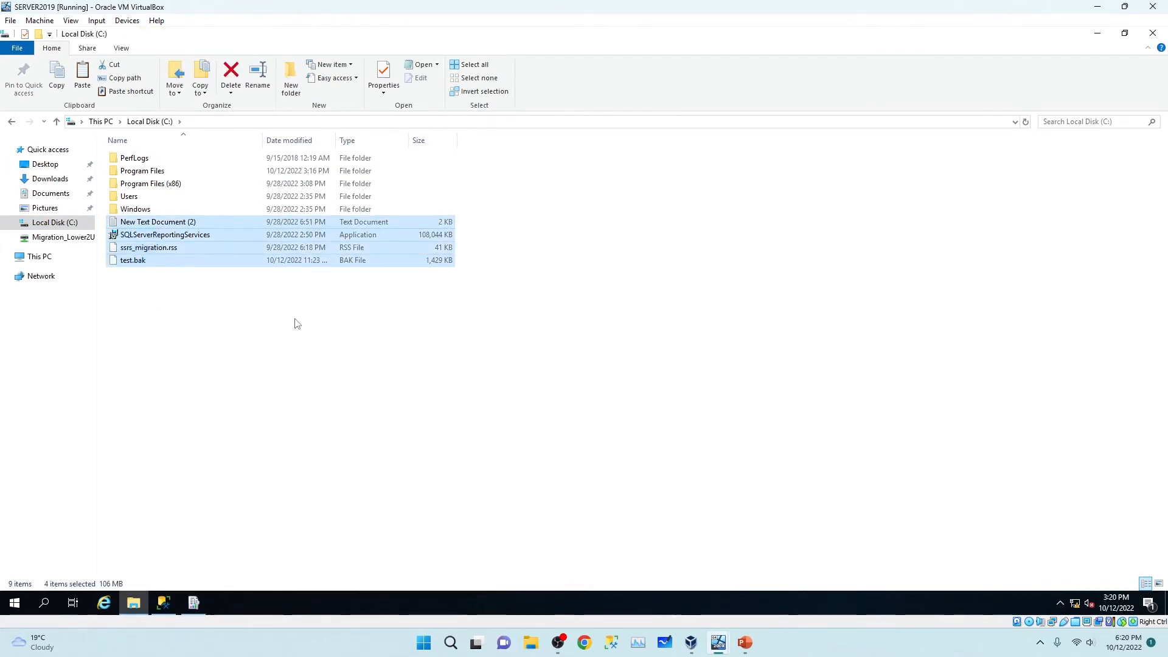
pyautogui.press('Delete')
pyautogui.rightClick(214, 273)
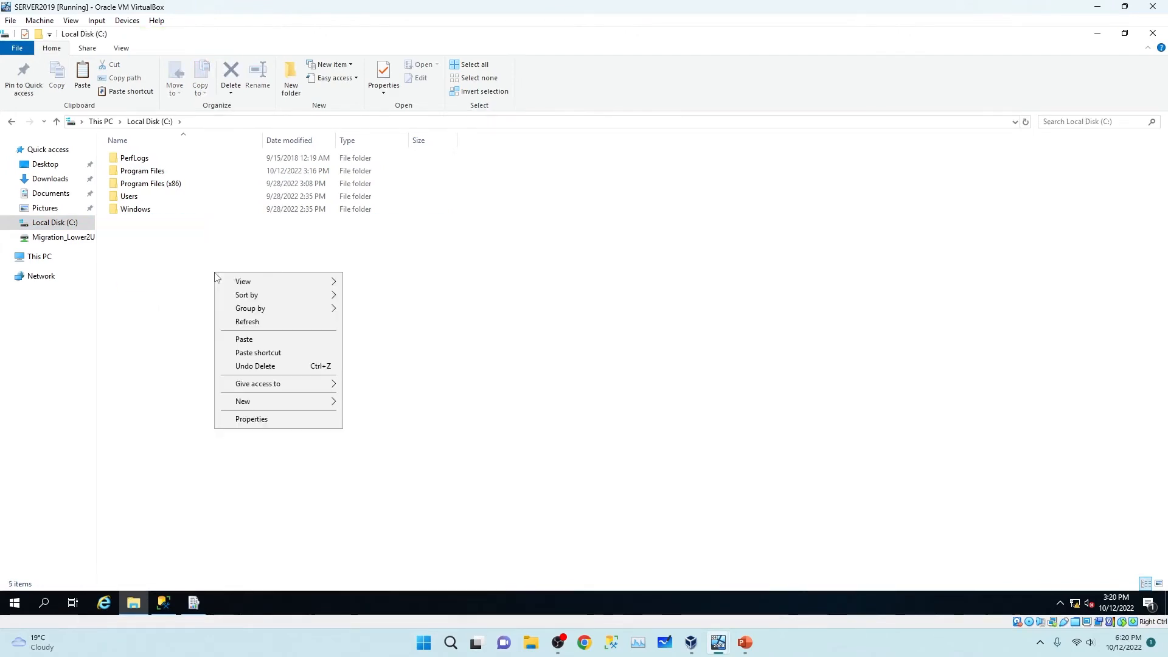
pyautogui.click(256, 346)
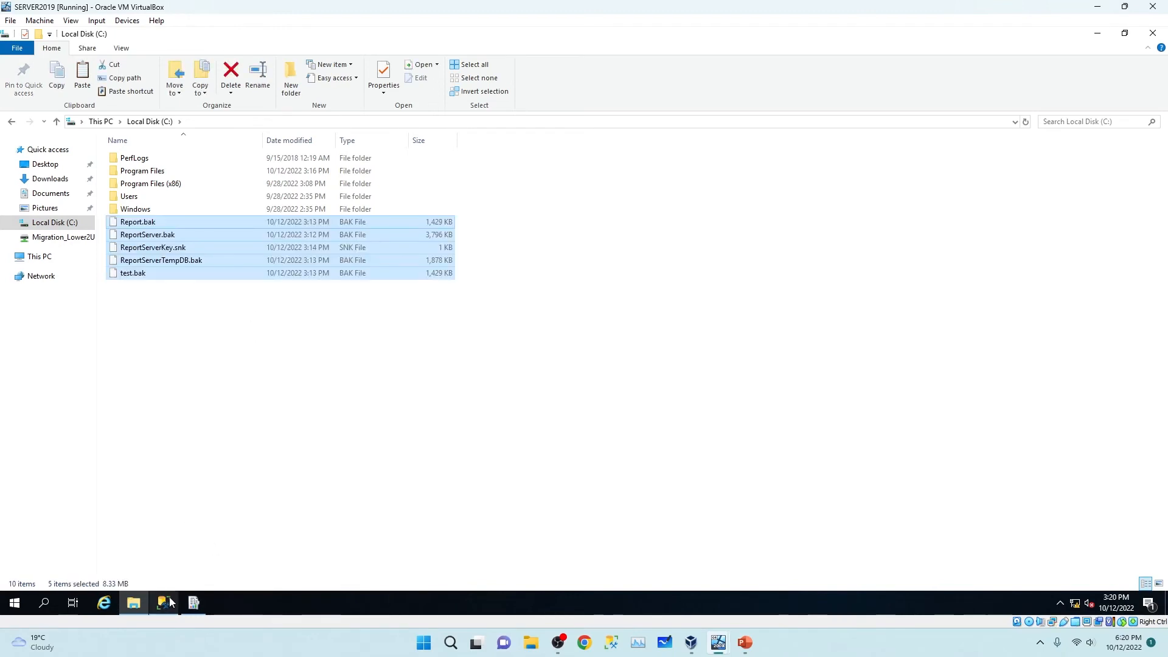
pyautogui.click(165, 602)
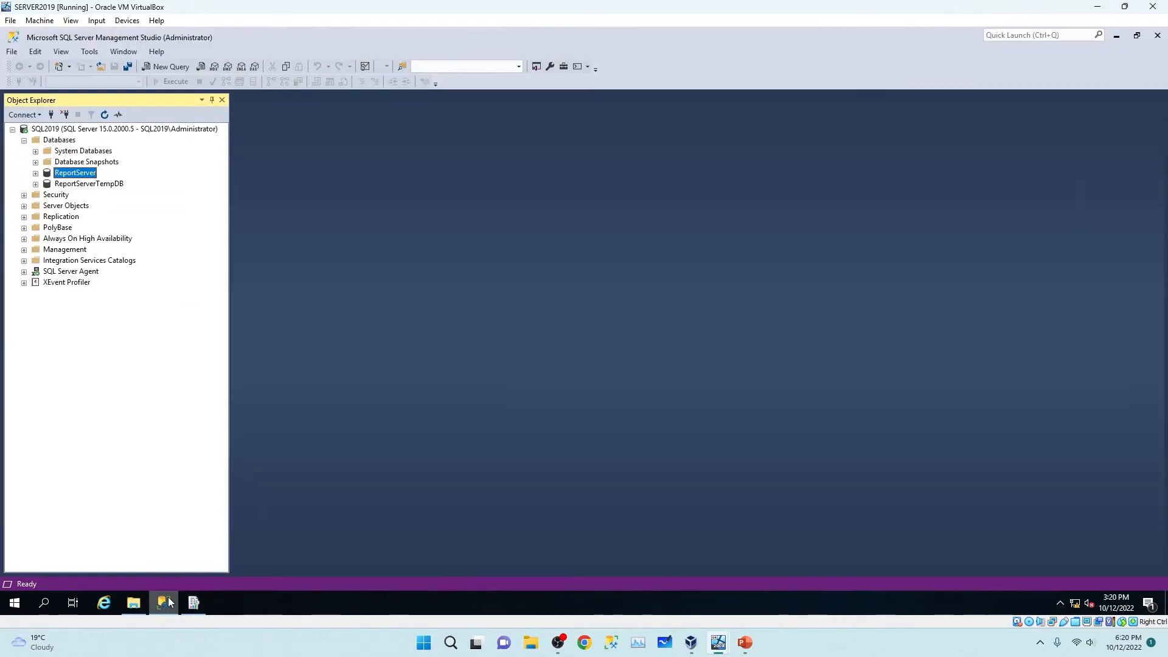
# Open Restore Database for ReportServer using the backup device C:\ReportServer.bak.
pyautogui.rightClick(78, 176)
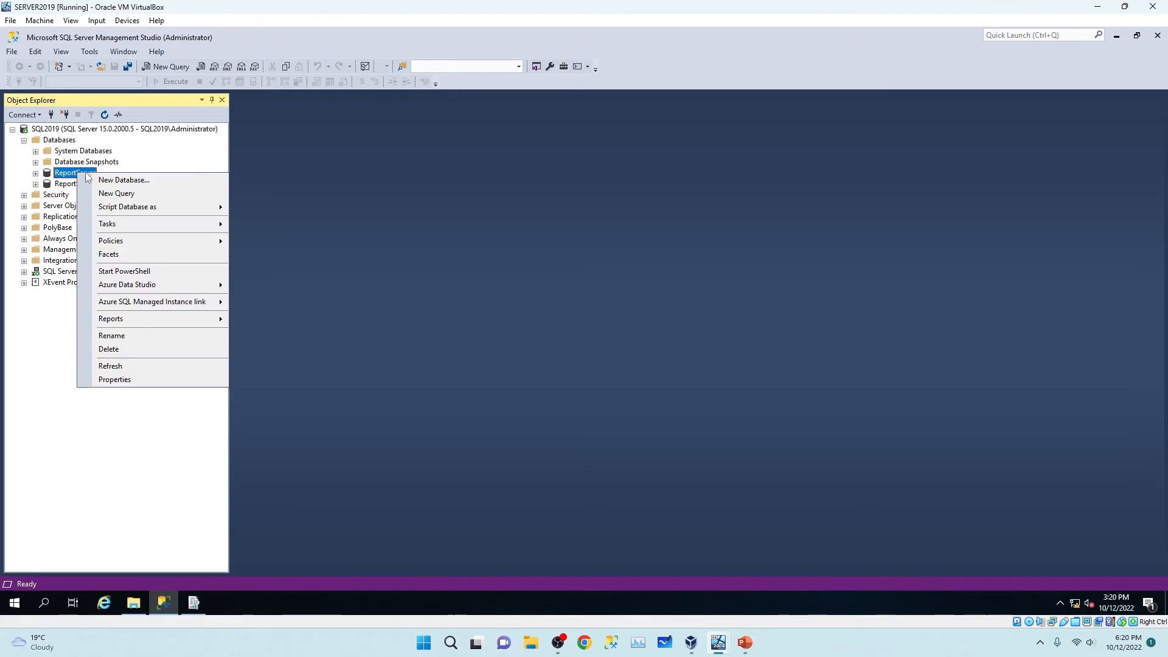
pyautogui.moveTo(182, 225)
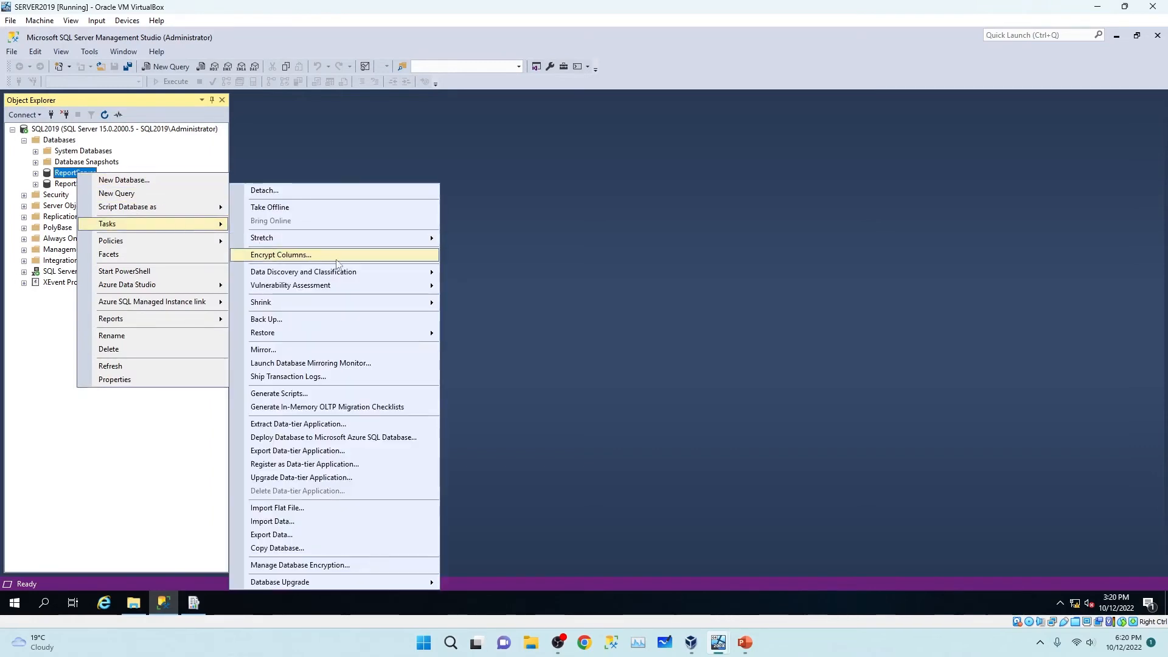
pyautogui.moveTo(341, 333)
pyautogui.click(491, 334)
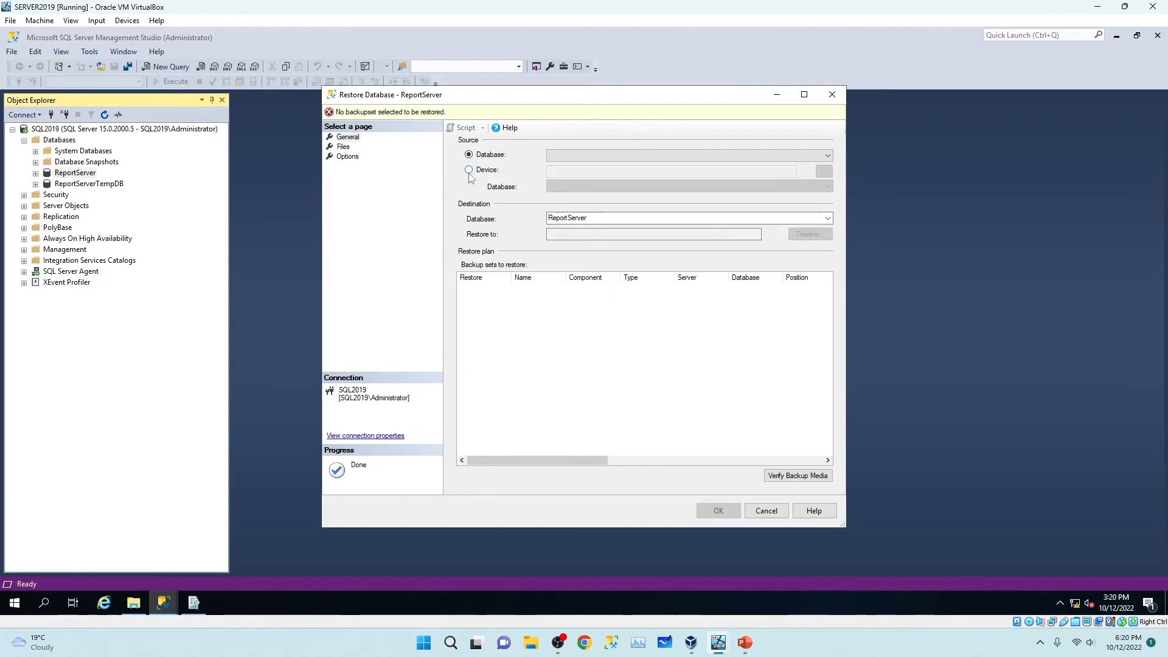
pyautogui.click(468, 172)
pyautogui.click(824, 172)
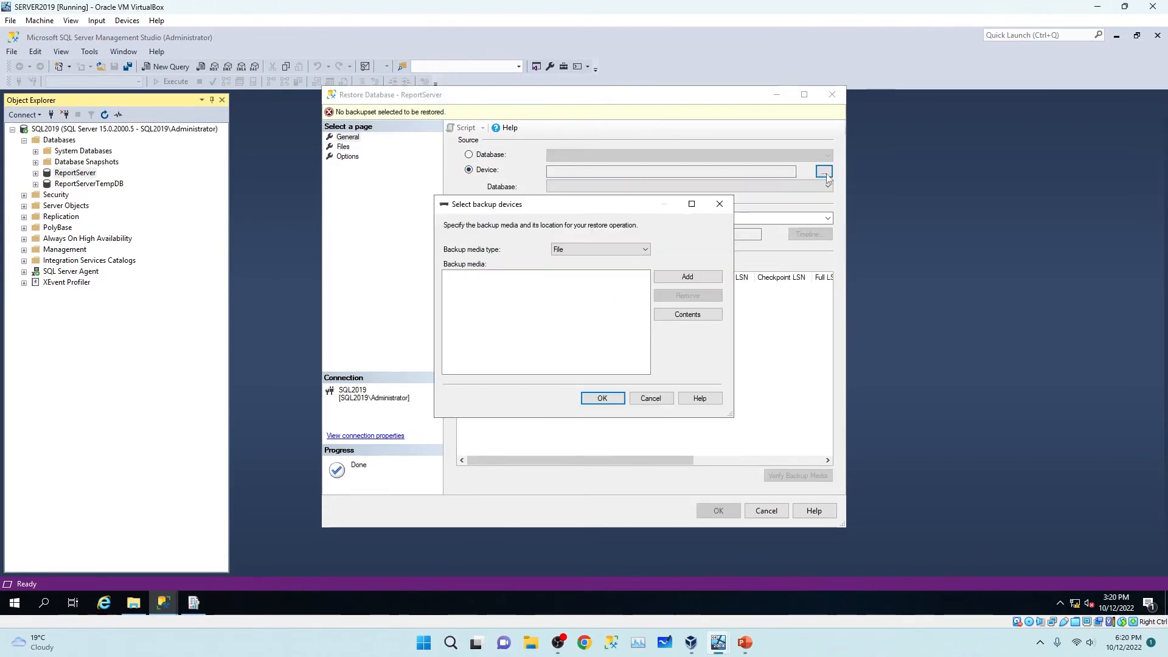
pyautogui.click(684, 278)
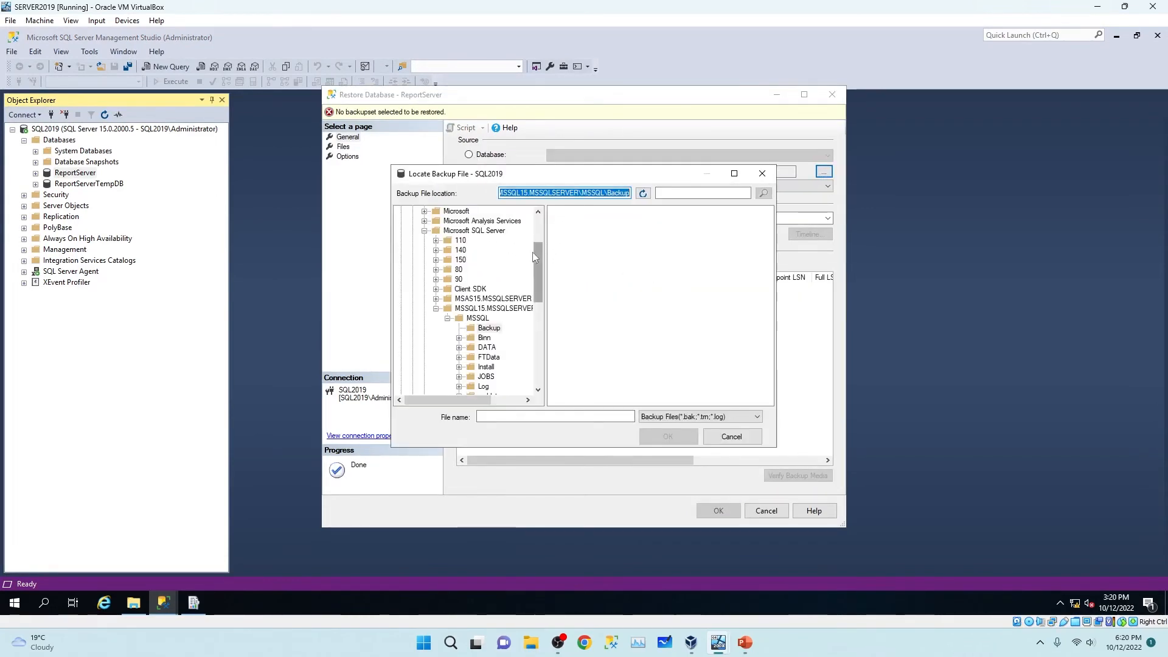
pyautogui.scroll(3, 538, 253)
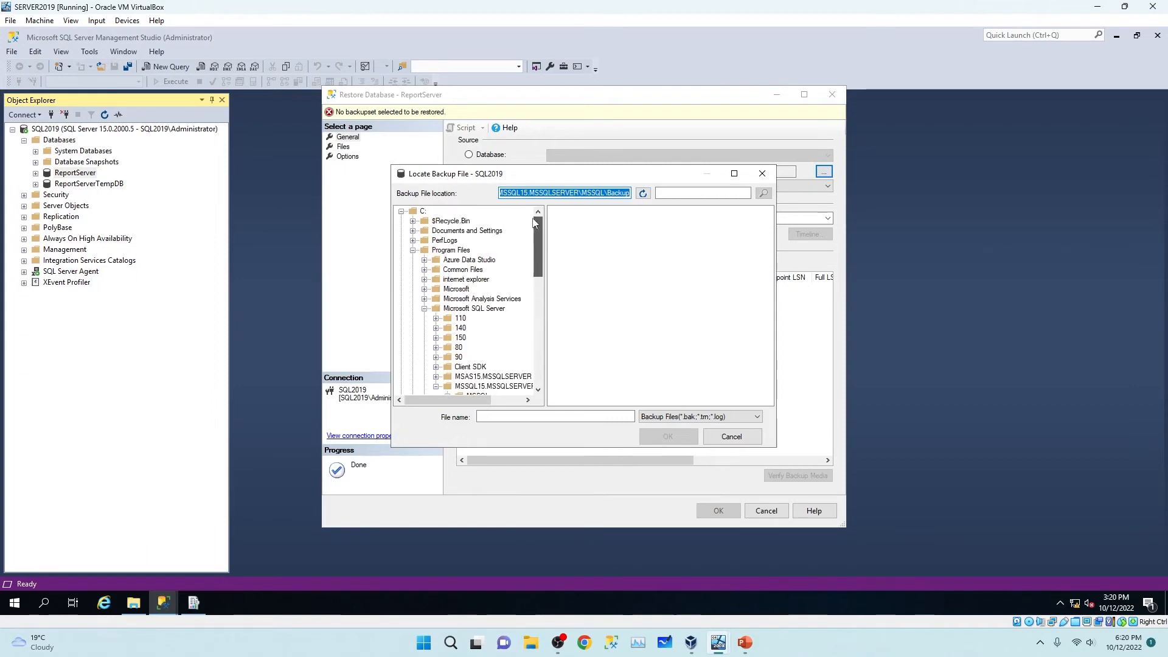
pyautogui.click(420, 212)
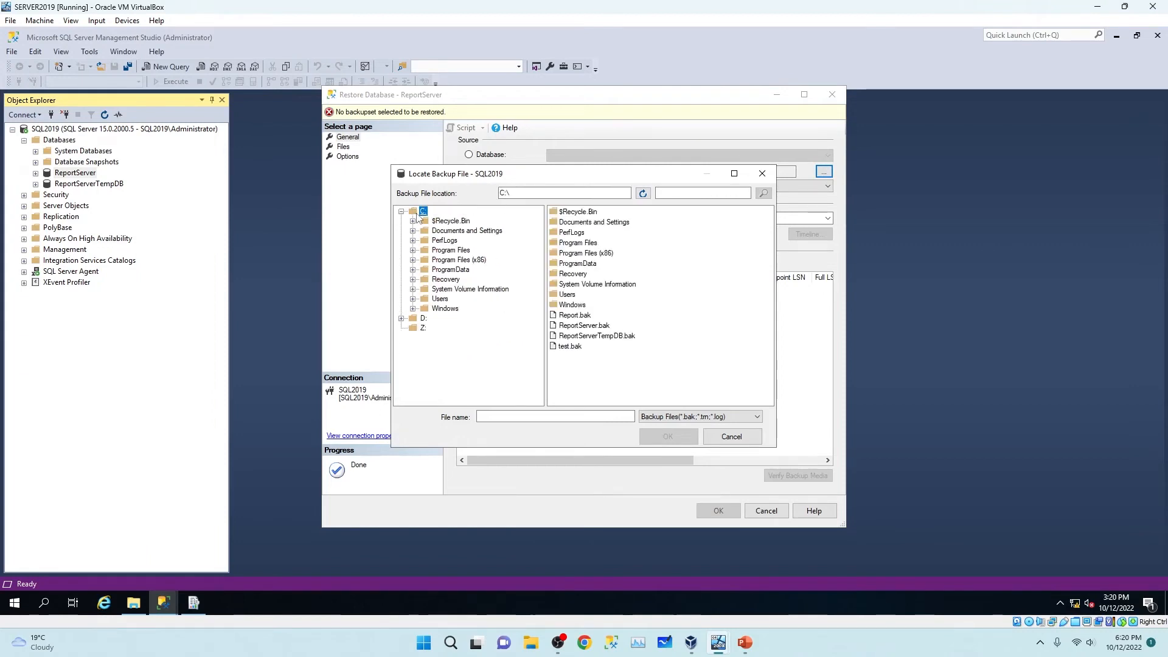
pyautogui.click(584, 326)
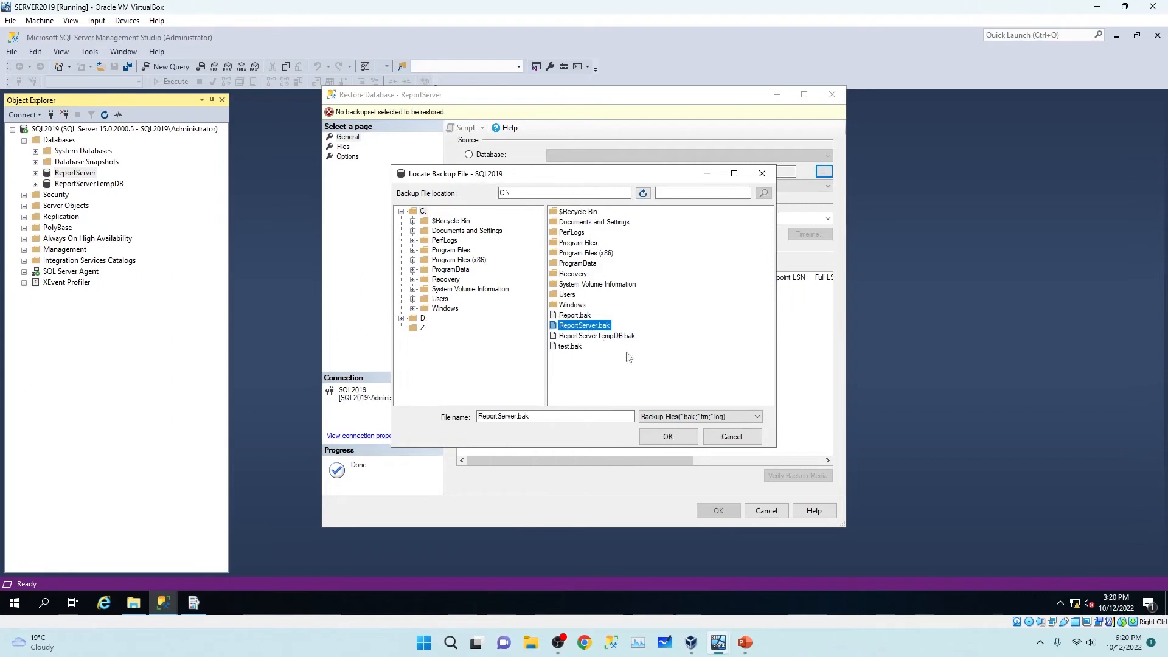
pyautogui.click(667, 436)
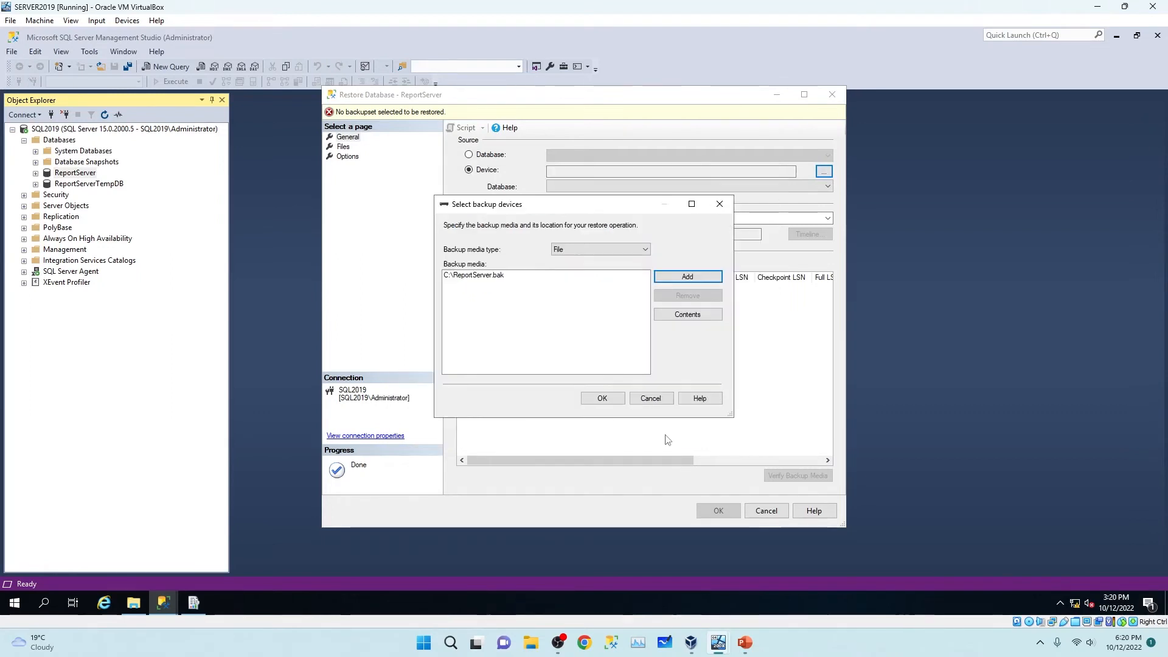
pyautogui.click(610, 398)
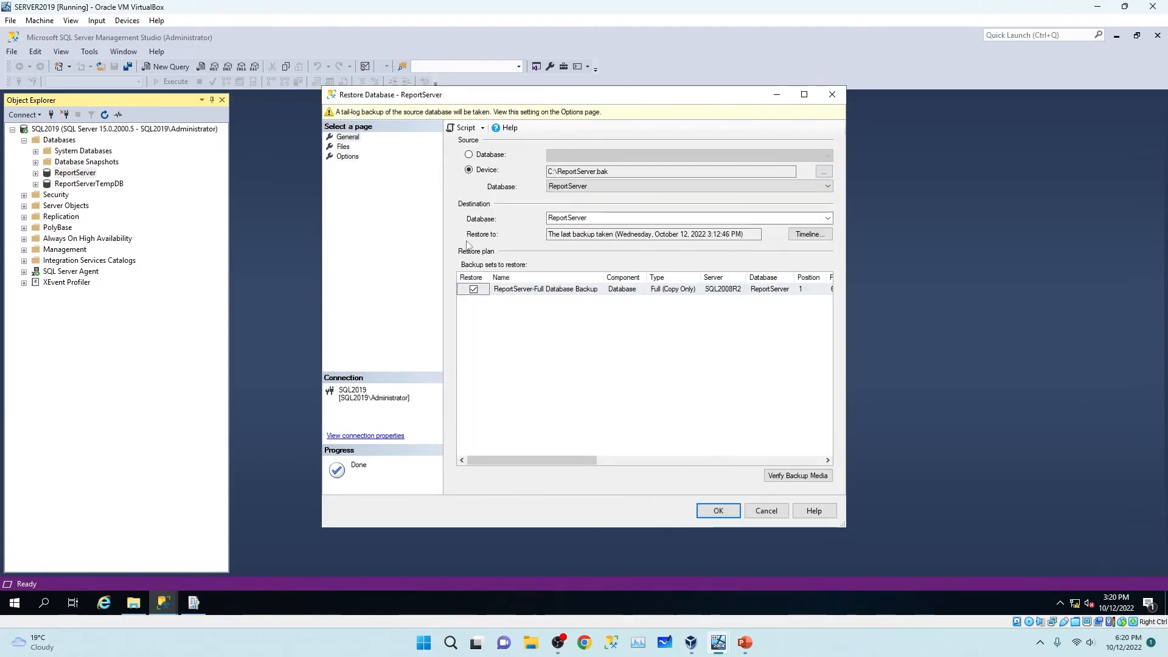
# Run the ReportServer restore WITH REPLACE and no tail-log backup, which fails with an error.
pyautogui.click(343, 147)
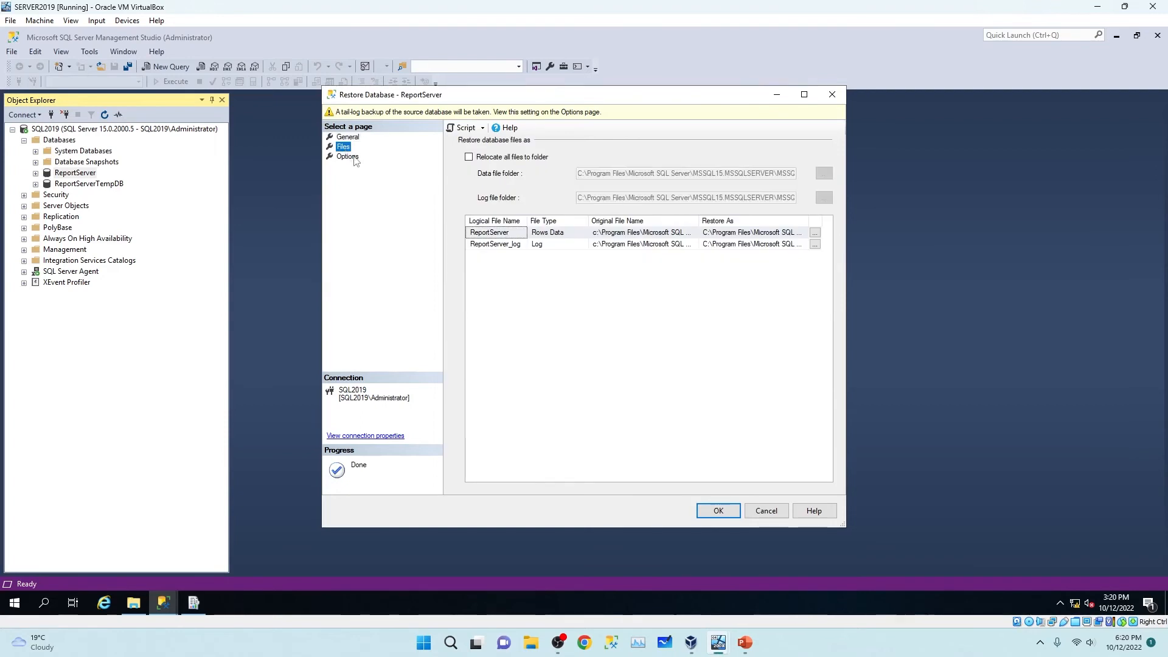
pyautogui.click(345, 158)
pyautogui.click(469, 157)
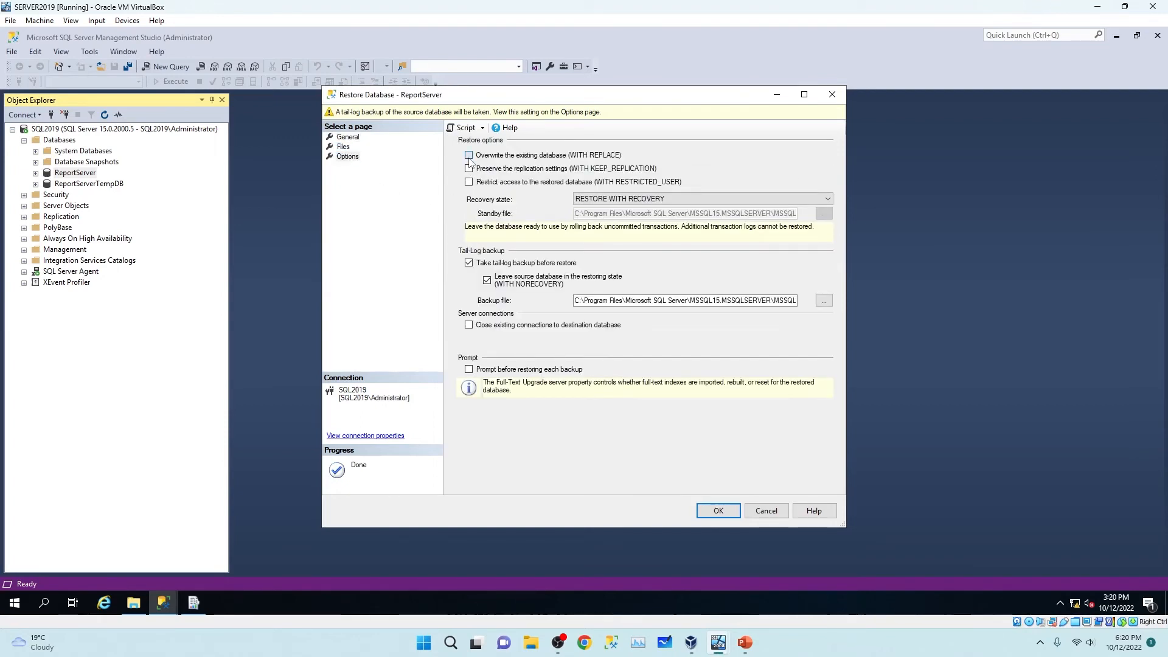
pyautogui.click(469, 265)
pyautogui.click(730, 511)
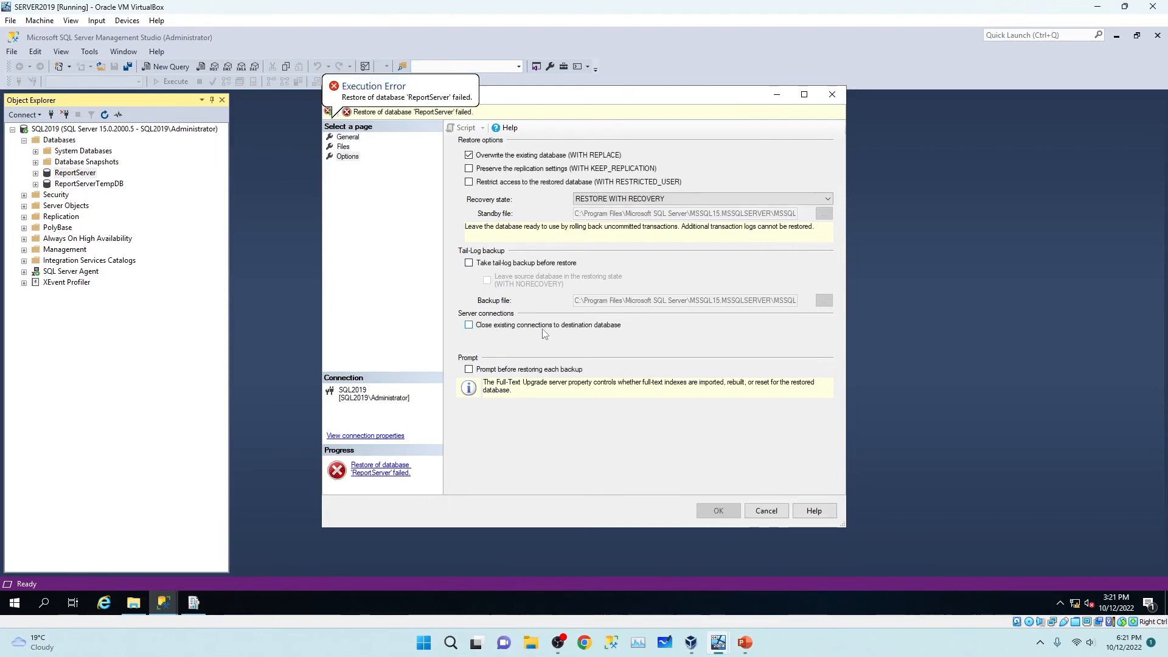
# Retry the ReportServer restore with Close existing connections enabled and acknowledge the success message.
pyautogui.click(390, 474)
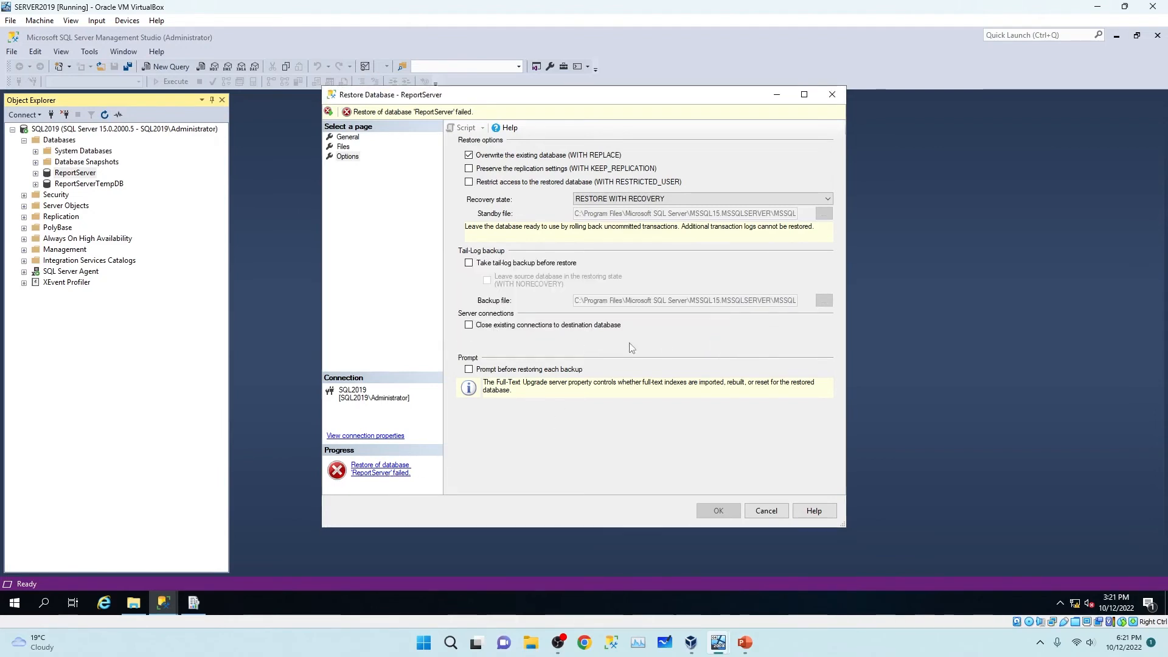
pyautogui.click(469, 326)
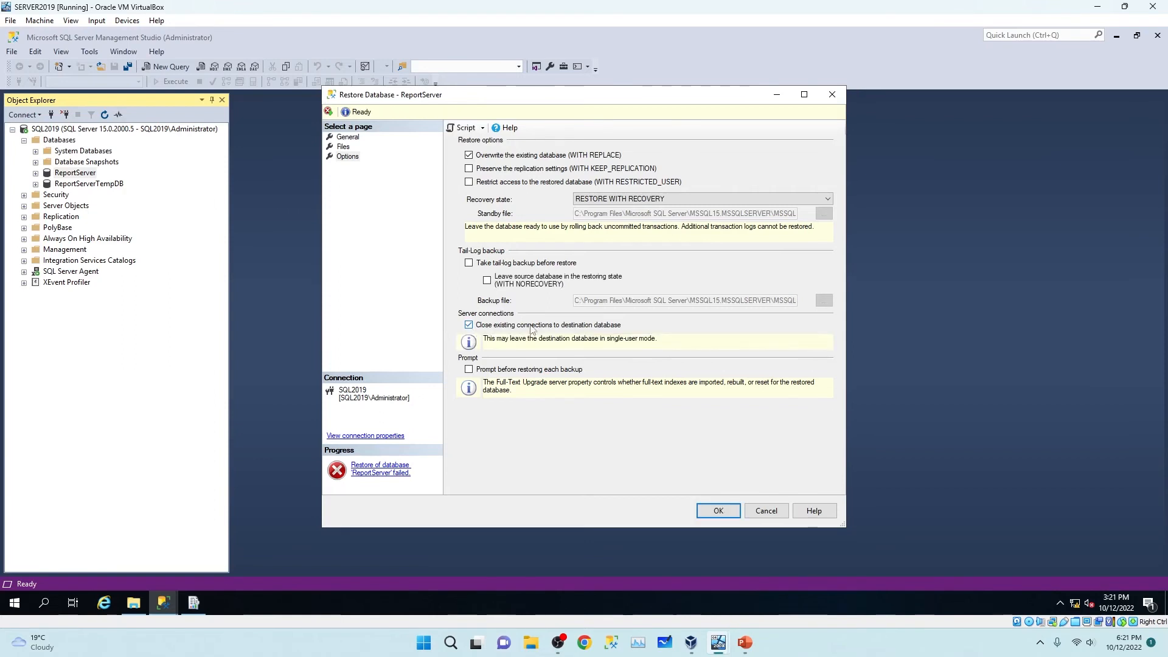
pyautogui.click(720, 511)
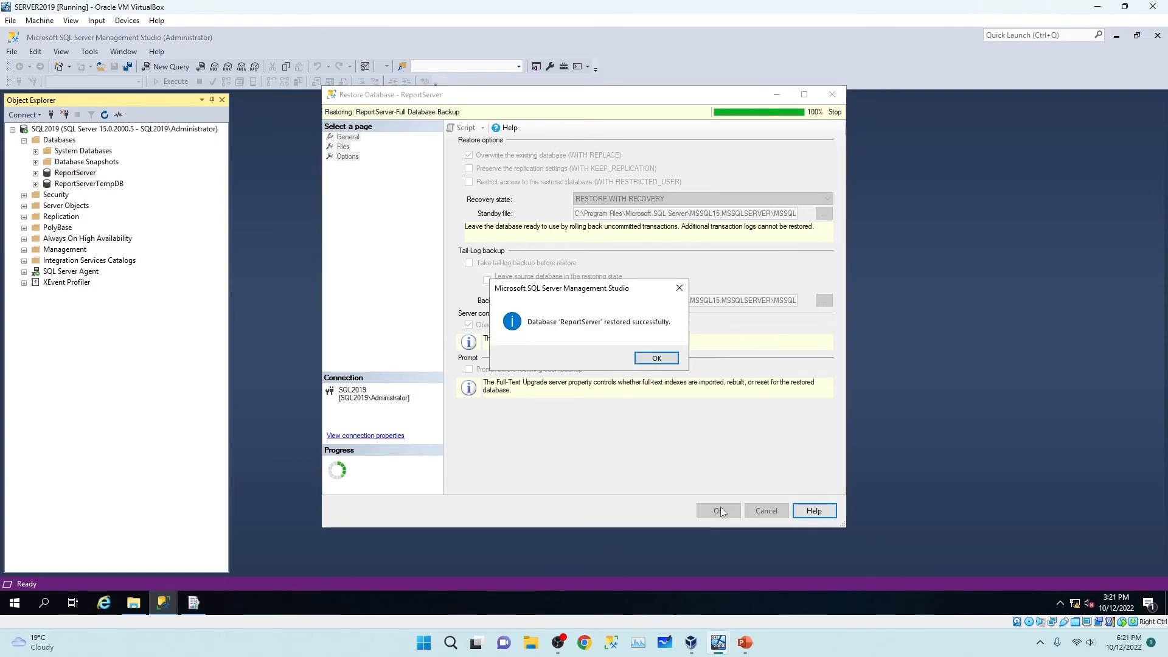
pyautogui.click(657, 359)
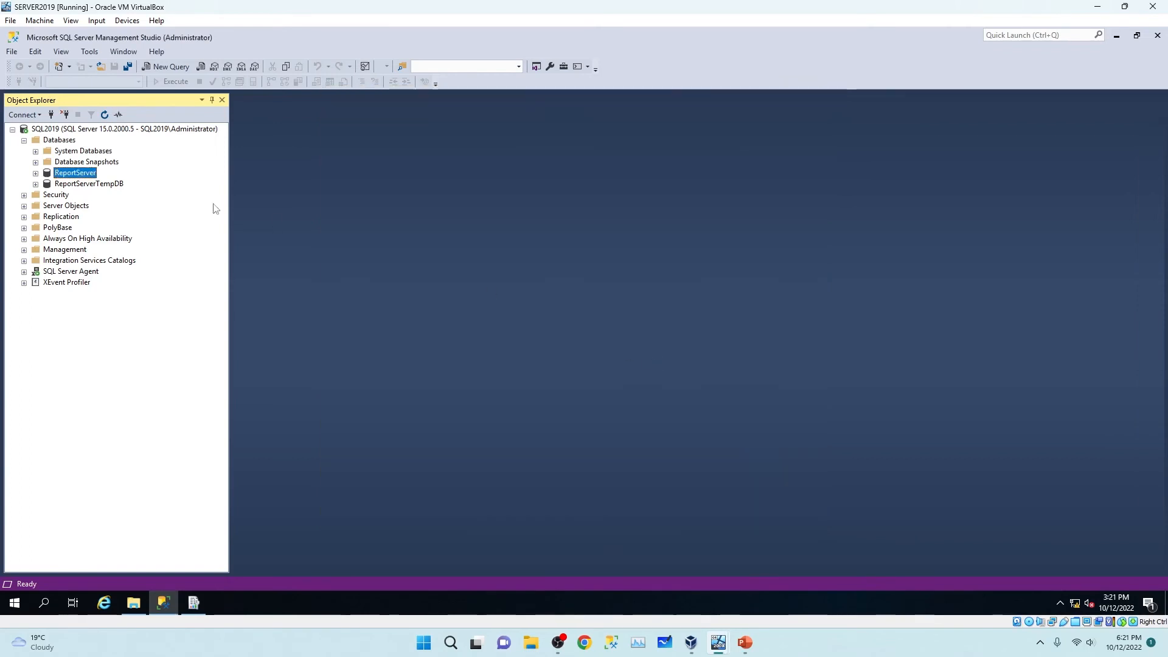
# Set up a ReportServerTempDB restore from the device backup C:\ReportServerTempDB.bak.
pyautogui.rightClick(84, 184)
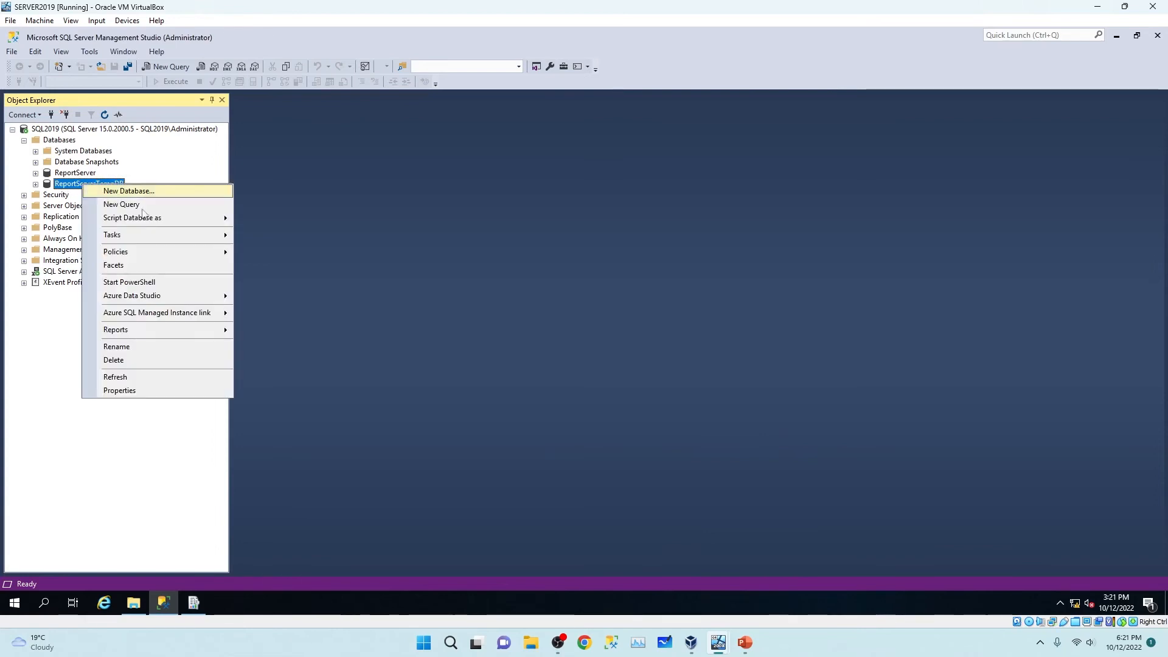
pyautogui.moveTo(191, 241)
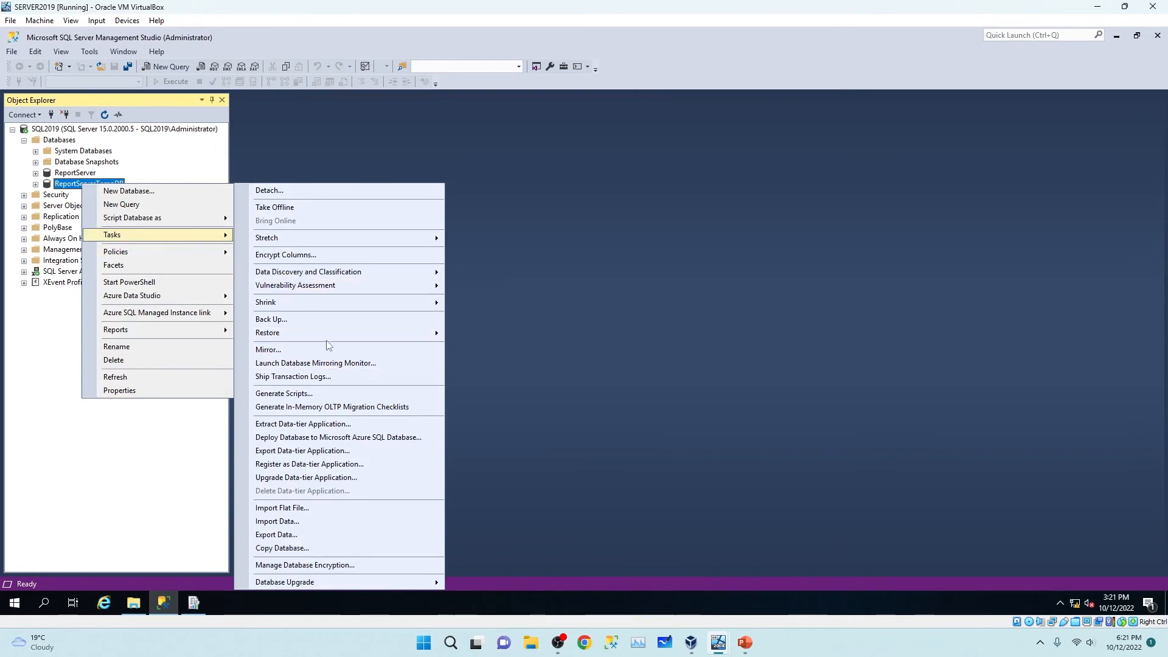
pyautogui.moveTo(327, 341)
pyautogui.click(482, 334)
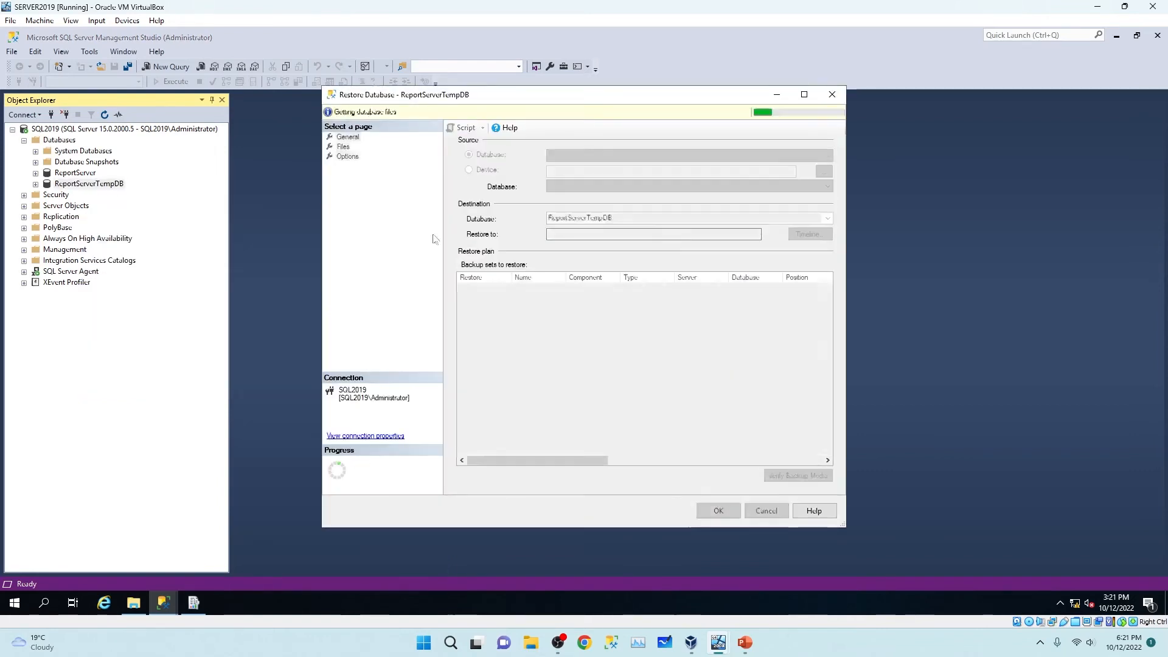
pyautogui.click(342, 146)
pyautogui.click(348, 137)
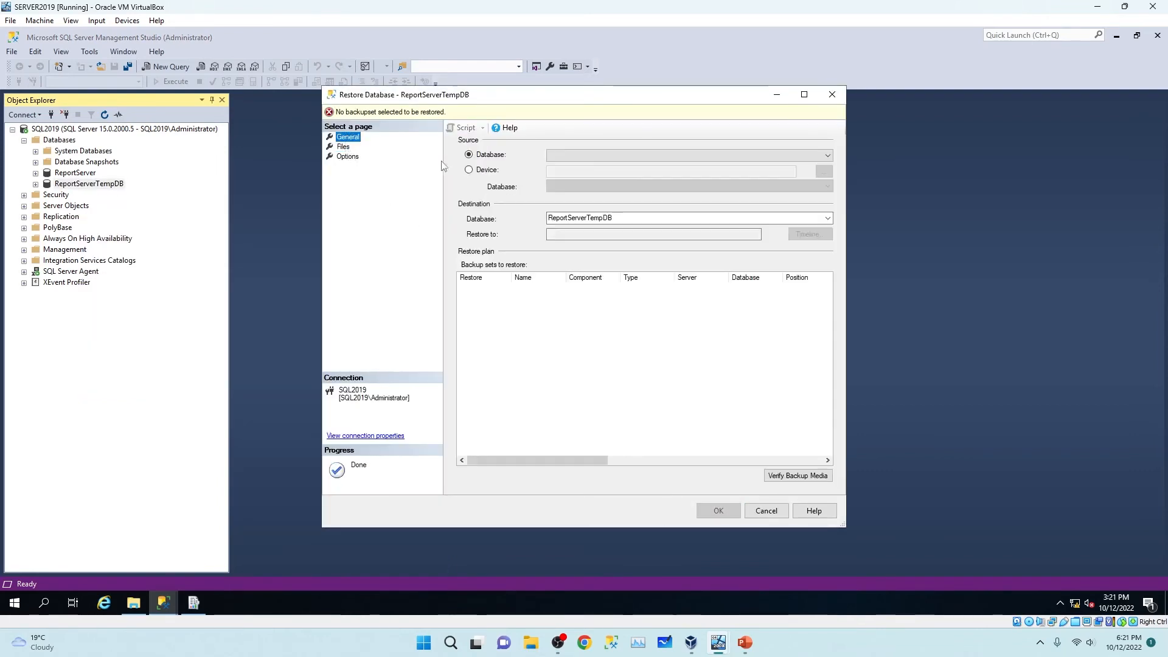
pyautogui.click(487, 171)
pyautogui.click(824, 172)
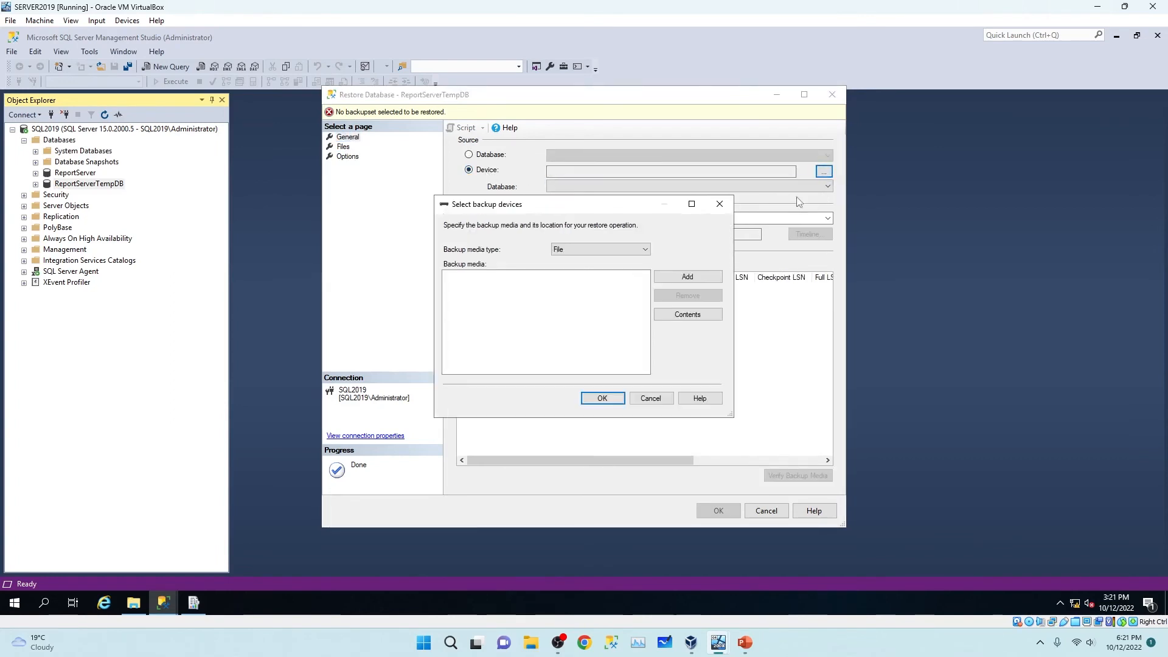
pyautogui.click(686, 278)
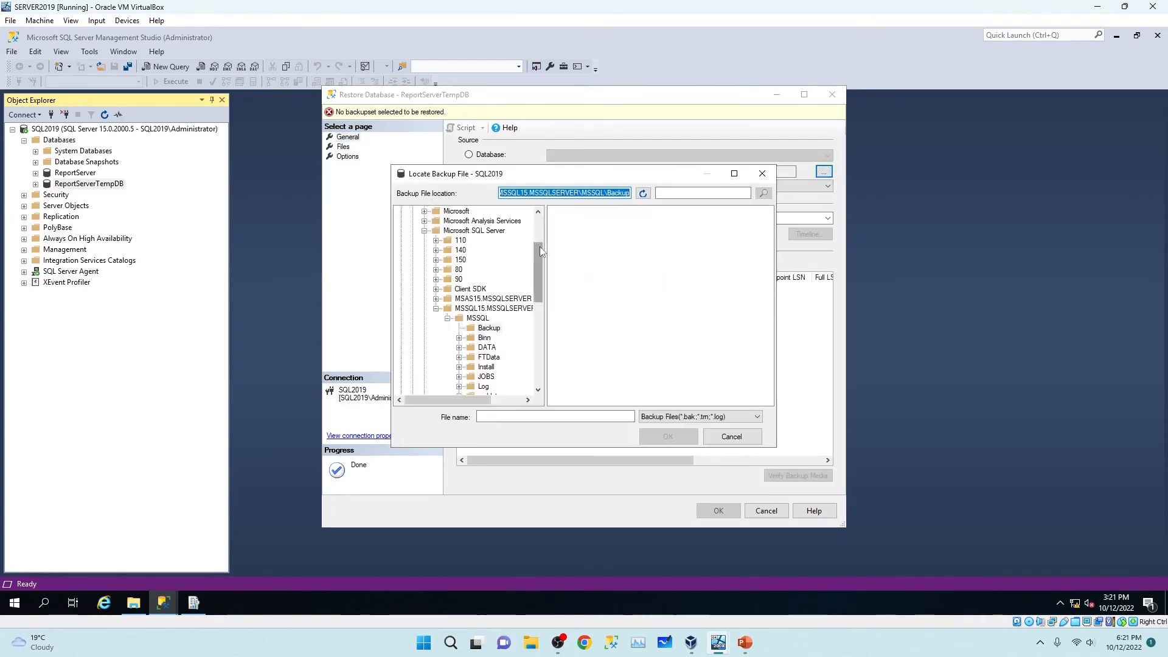
pyautogui.moveTo(540, 251); pyautogui.dragTo(539, 216)
pyautogui.click(423, 211)
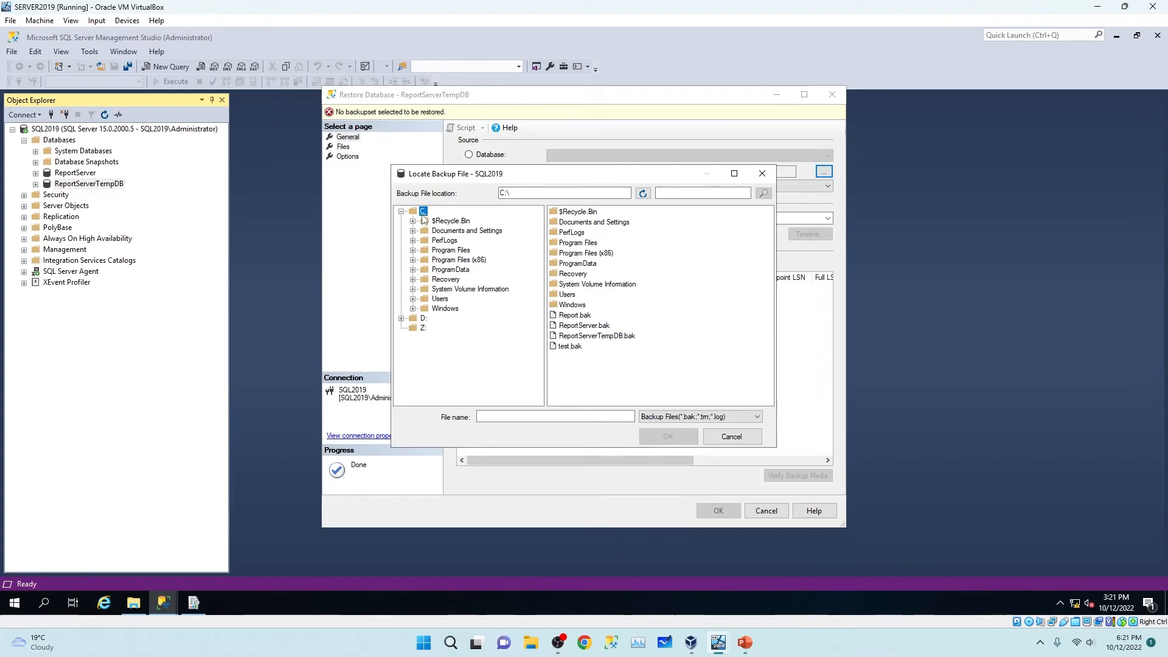
pyautogui.click(584, 336)
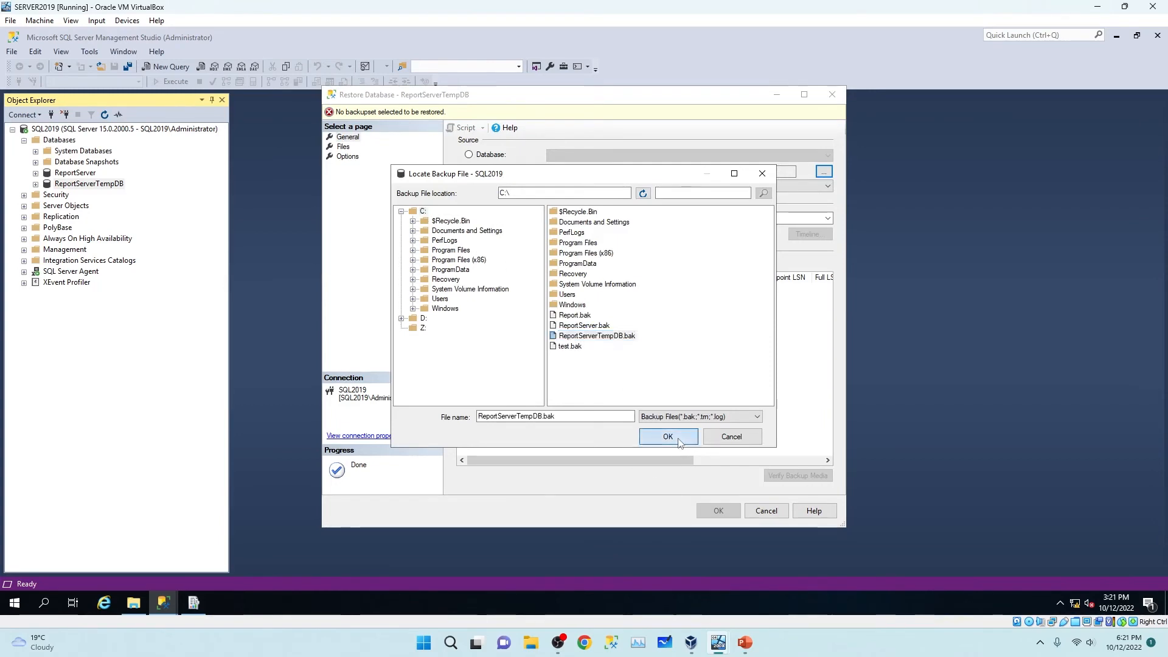
pyautogui.click(667, 436)
pyautogui.click(602, 398)
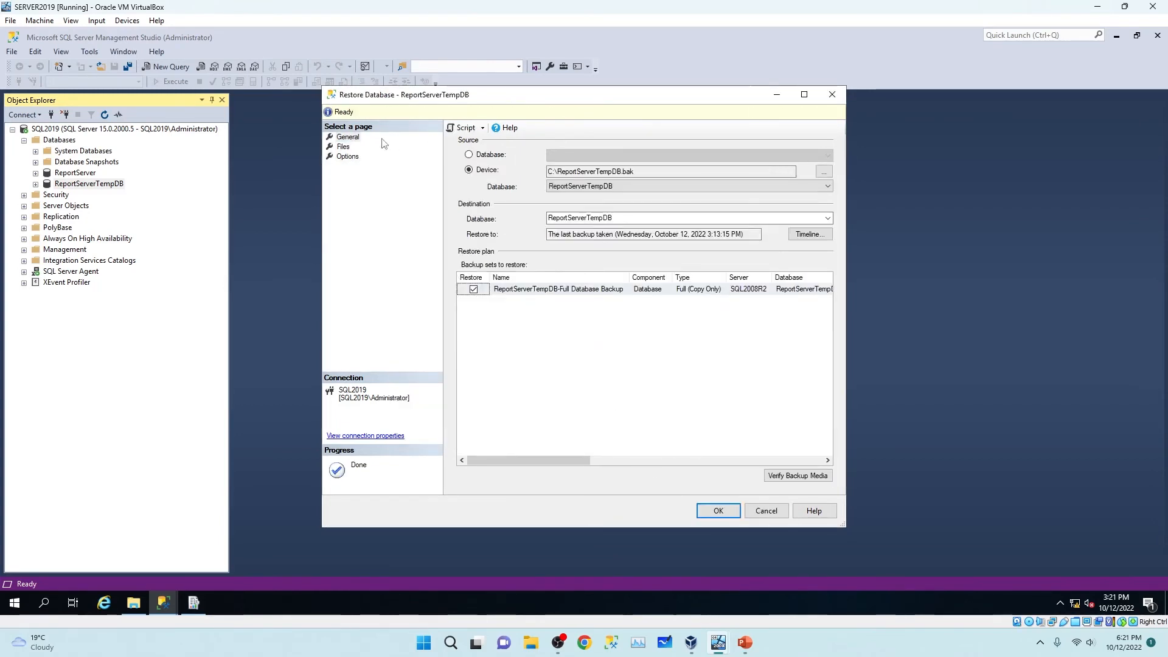
# Enable Close existing connections and Overwrite (WITH REPLACE), then run the restore successfully.
pyautogui.click(341, 147)
pyautogui.click(346, 156)
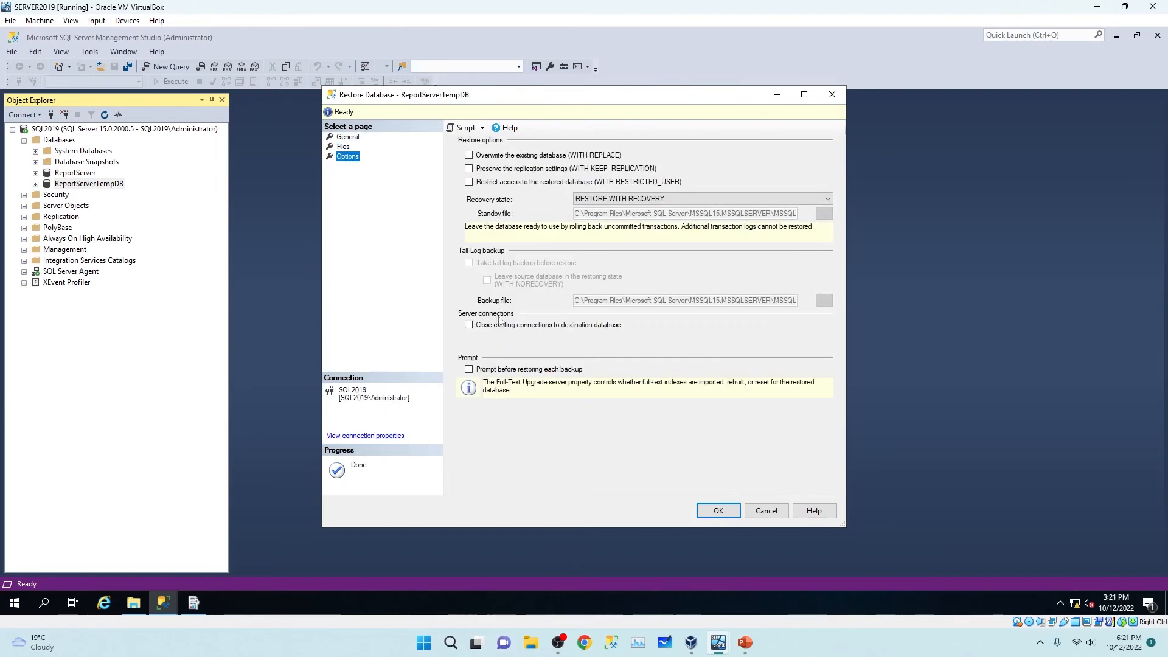
pyautogui.click(469, 325)
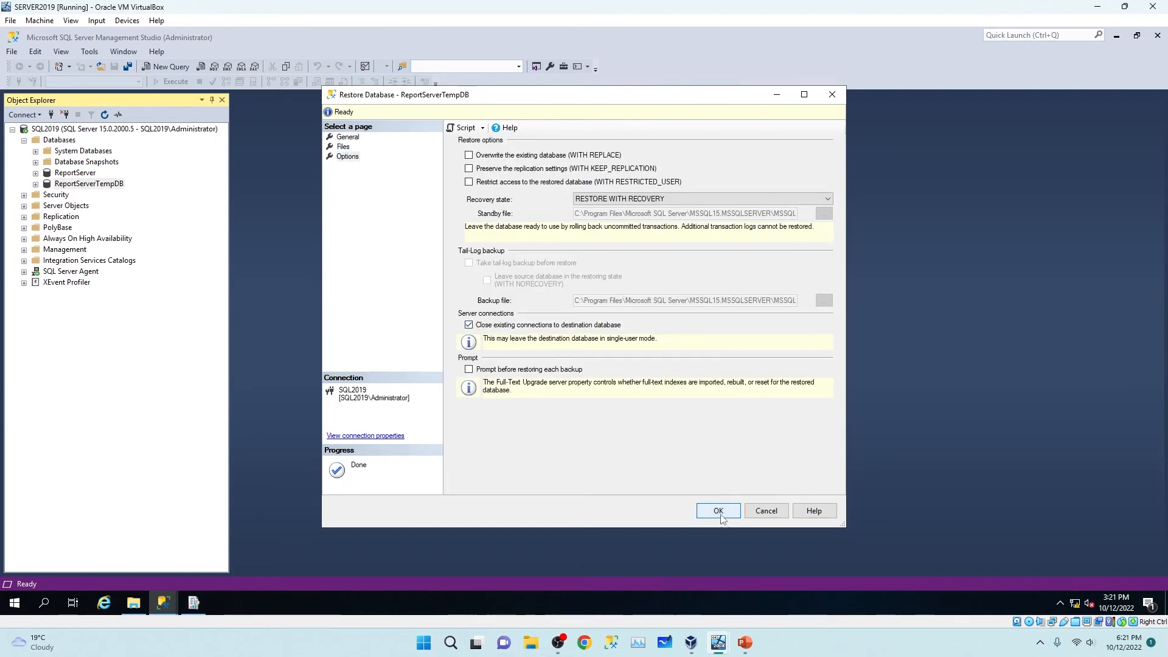
pyautogui.click(469, 155)
pyautogui.click(722, 515)
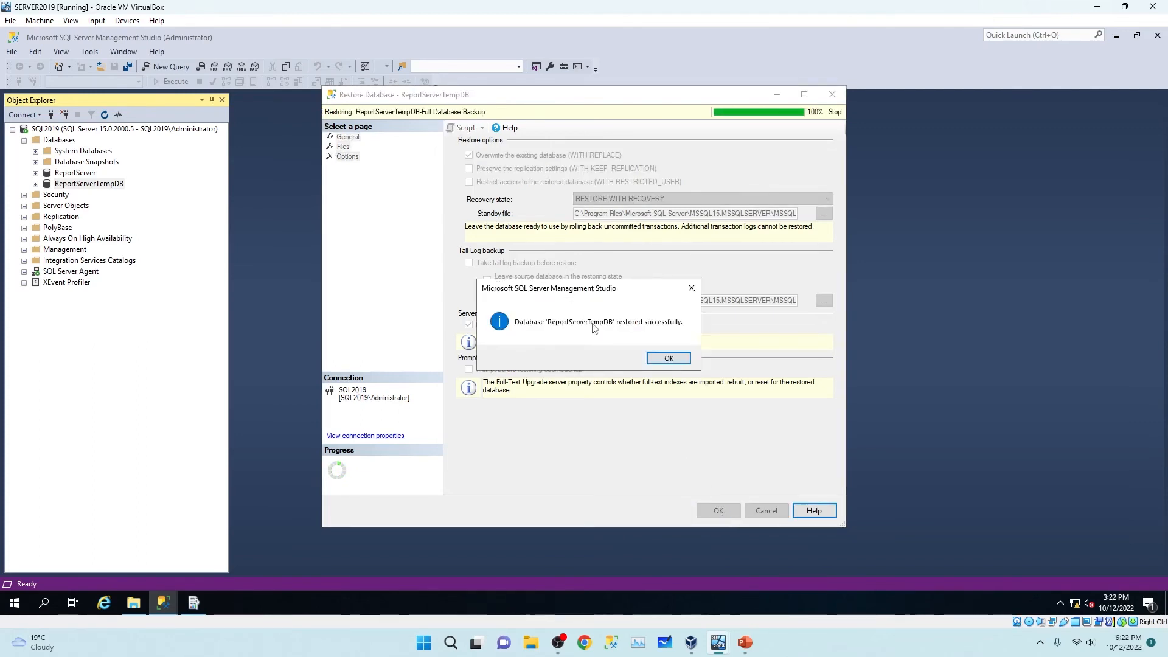
pyautogui.click(669, 358)
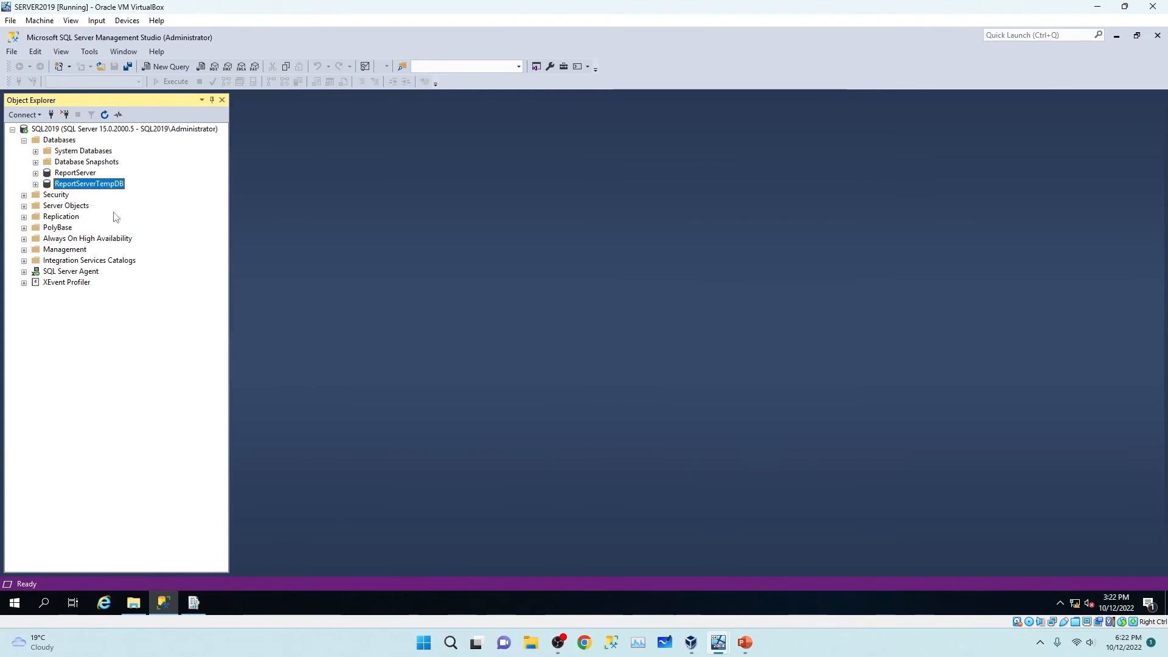
# Restore the Report database from C:\Report.bak.
pyautogui.rightClick(54, 140)
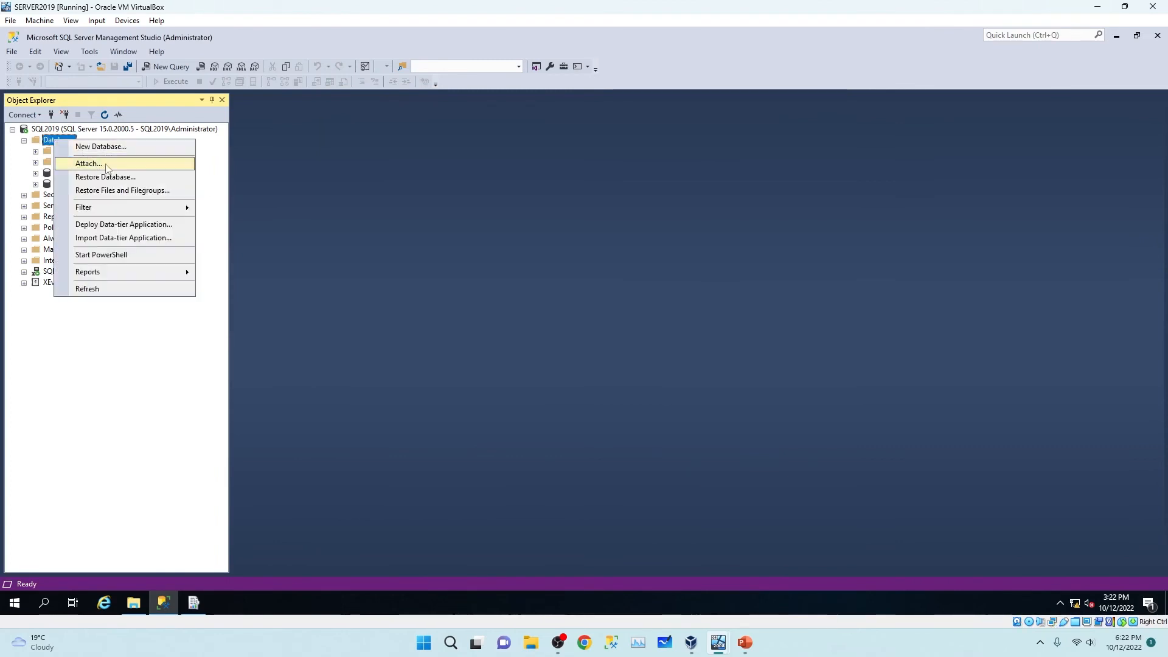
pyautogui.click(127, 177)
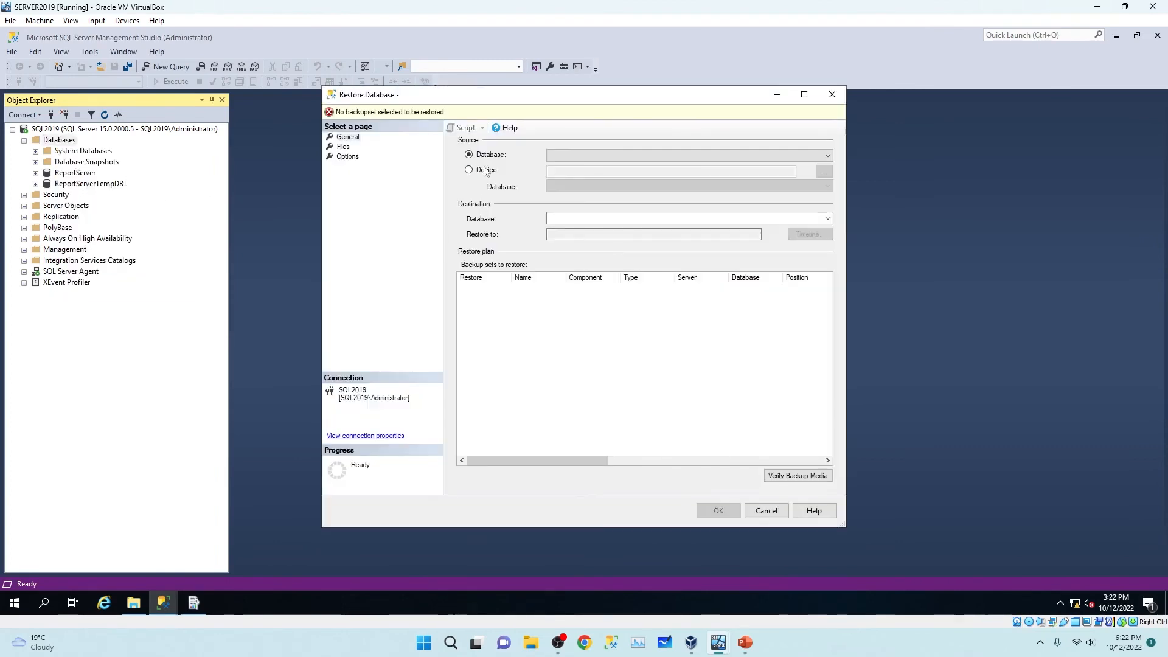
pyautogui.click(824, 171)
pyautogui.click(685, 275)
pyautogui.scroll(5, 469, 273)
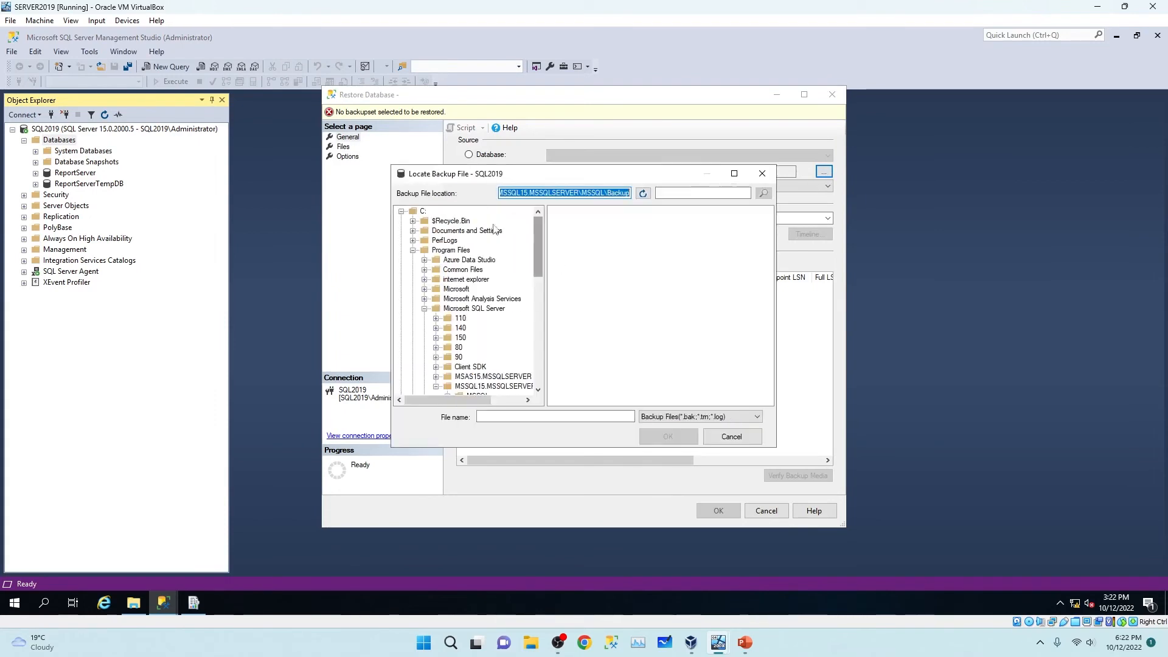
pyautogui.click(423, 211)
pyautogui.click(575, 315)
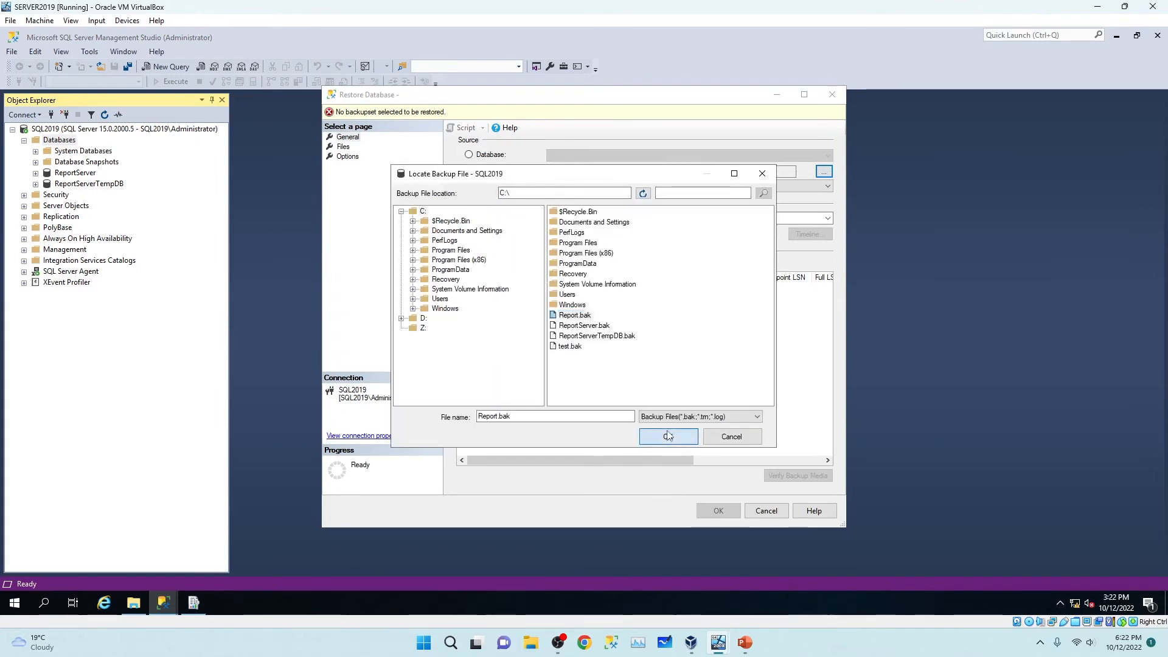
pyautogui.click(668, 436)
pyautogui.click(602, 398)
pyautogui.click(343, 147)
pyautogui.click(347, 156)
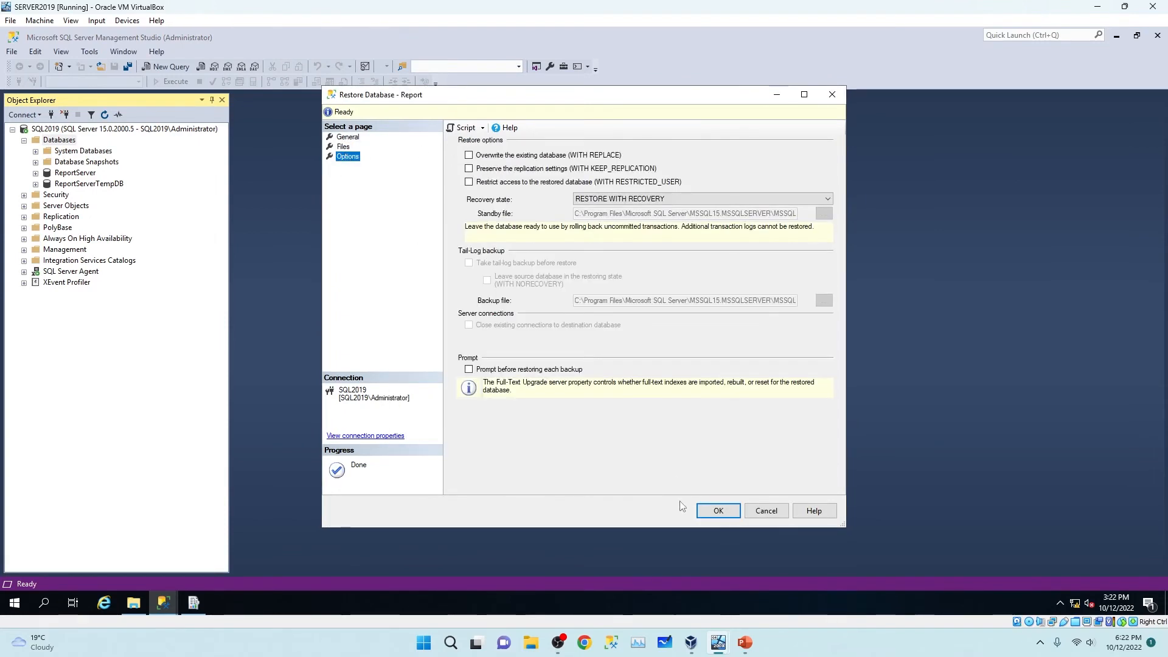
pyautogui.click(718, 510)
pyautogui.click(646, 357)
# Restore the test database from C:\test.bak.
pyautogui.rightClick(59, 140)
pyautogui.click(121, 179)
pyautogui.click(469, 170)
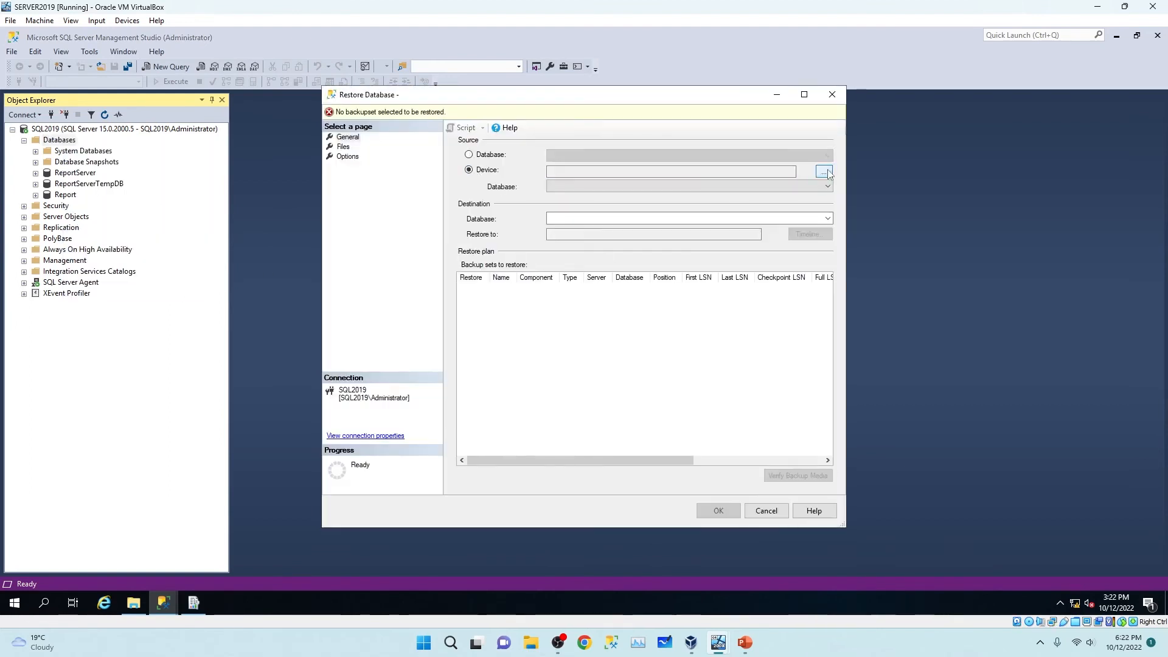
pyautogui.click(823, 172)
pyautogui.click(693, 279)
pyautogui.scroll(6, 462, 256)
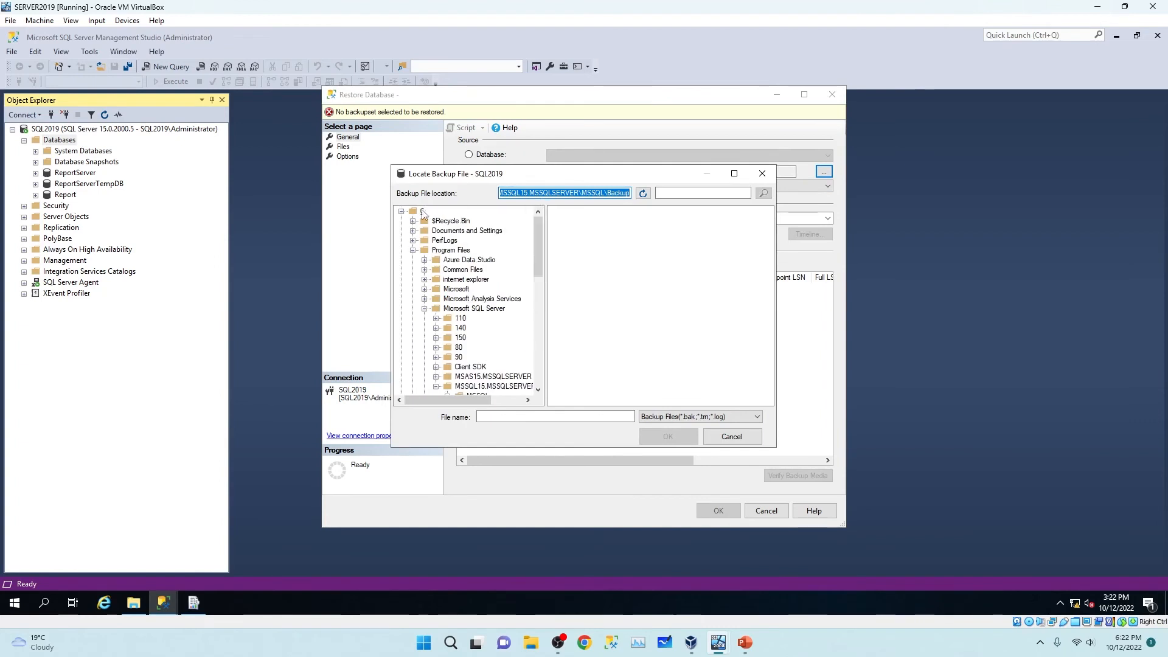
pyautogui.click(423, 211)
pyautogui.click(566, 345)
pyautogui.click(667, 436)
pyautogui.click(603, 398)
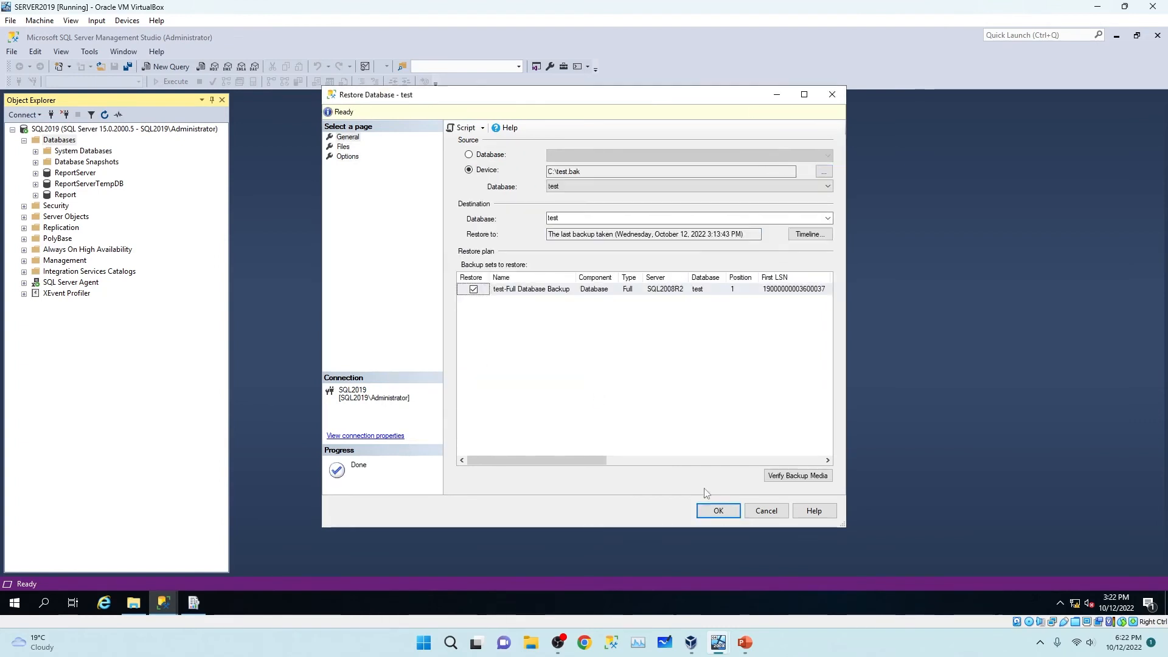
pyautogui.click(718, 511)
pyautogui.click(645, 359)
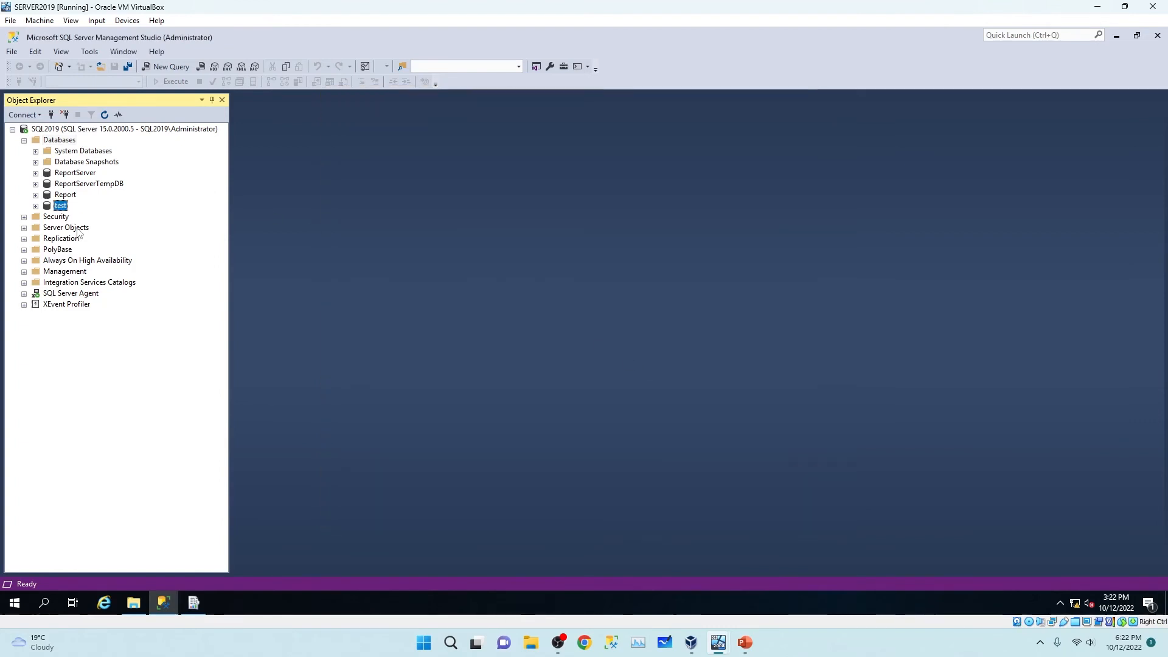
# Refresh the Databases list to show the restored Report database, then return to Report Server Configuration Manager.
pyautogui.click(67, 194)
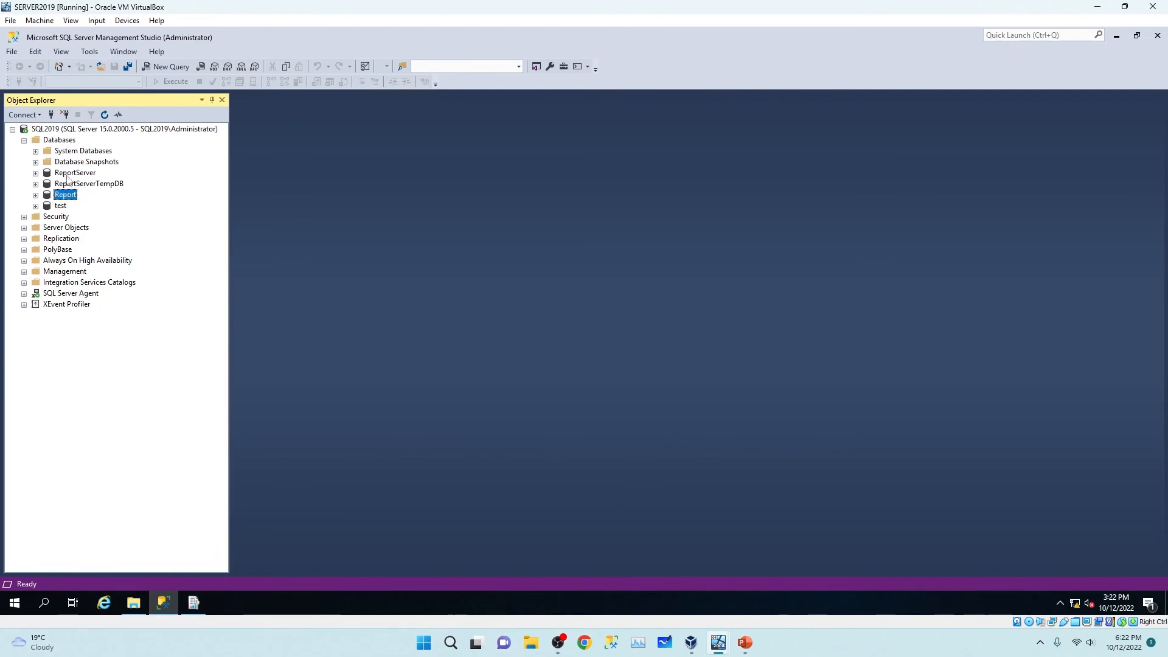
pyautogui.rightClick(52, 141)
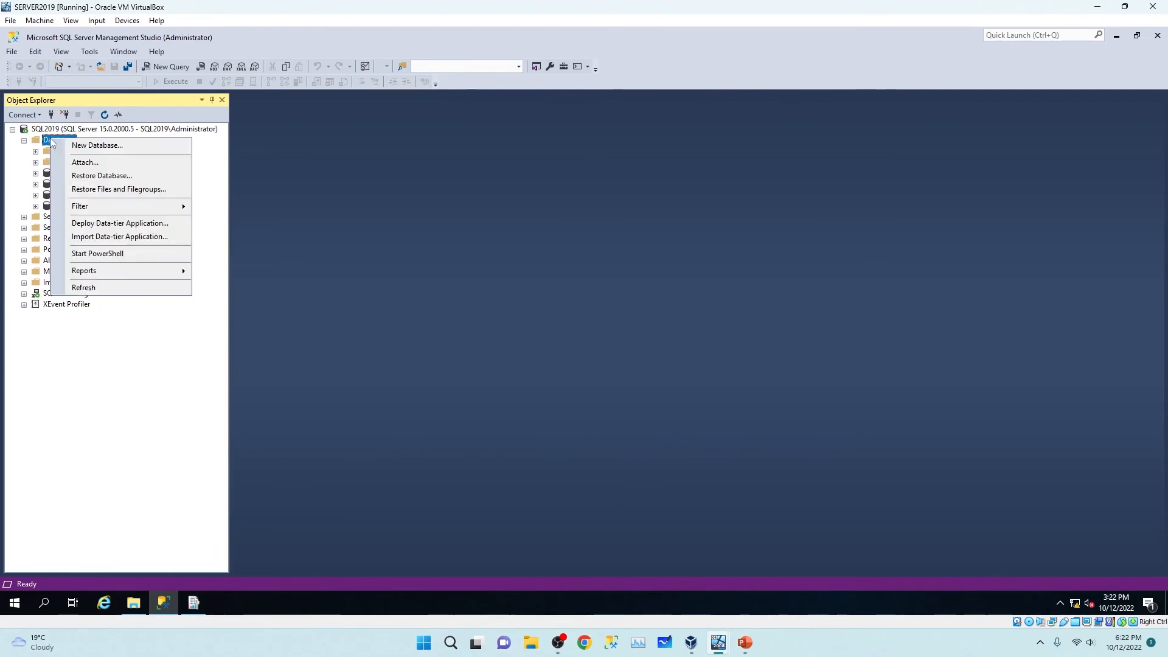
pyautogui.click(107, 288)
pyautogui.click(65, 173)
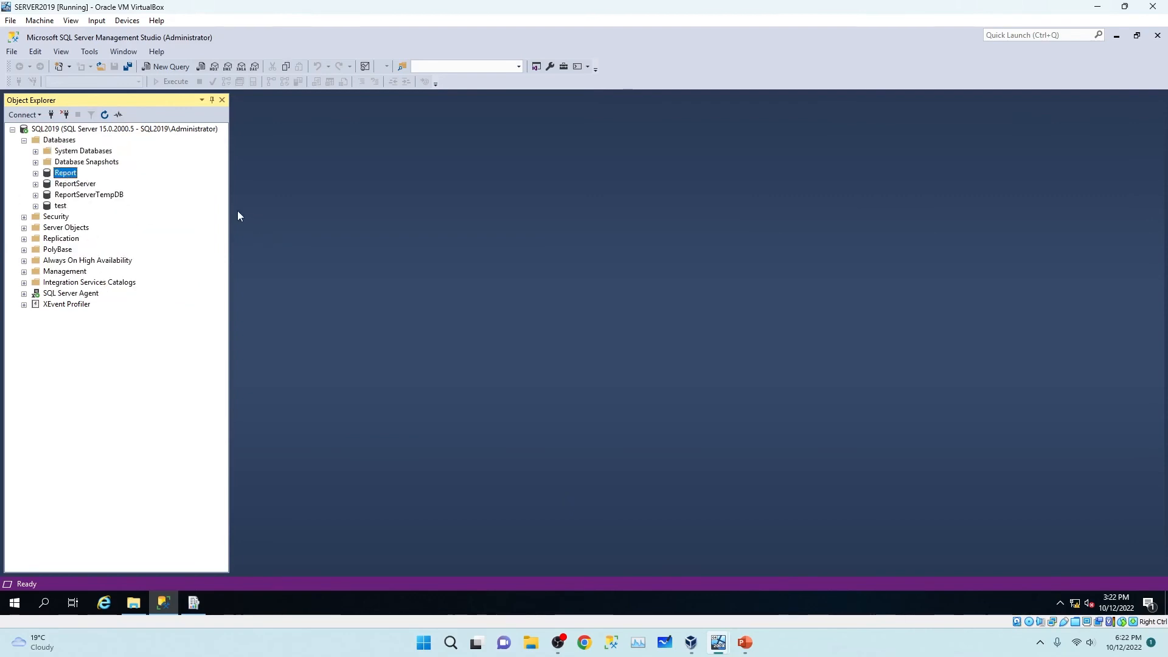
pyautogui.click(194, 604)
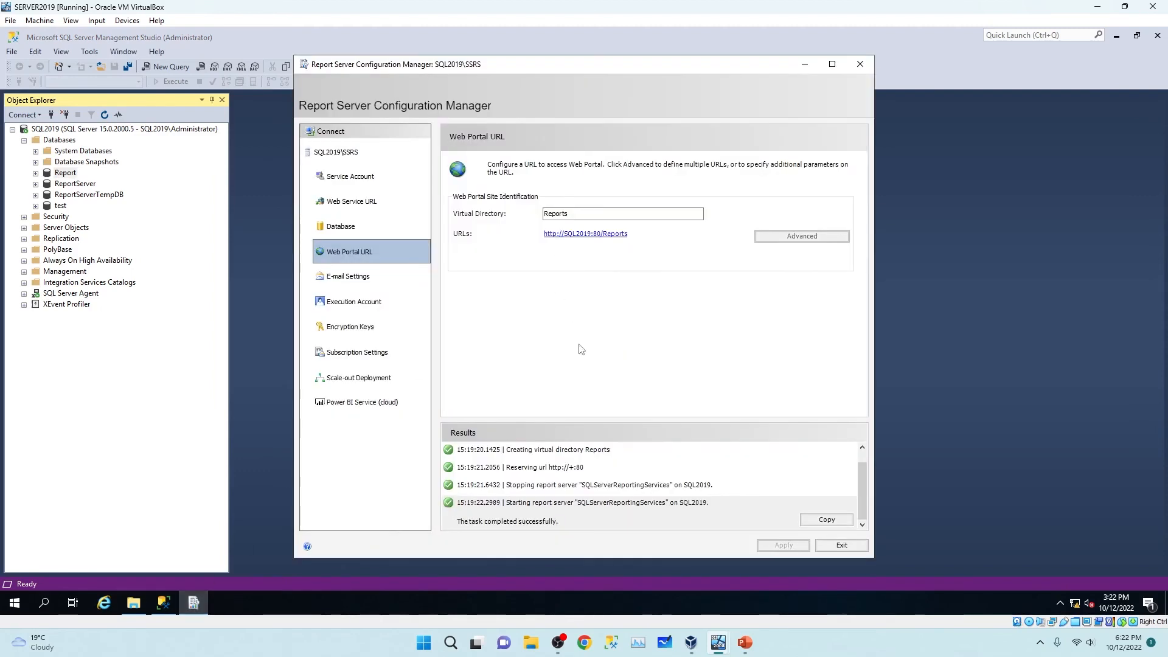
# Start a Change Database wizard for an existing database and test the connection to SQL2019.
pyautogui.click(625, 234)
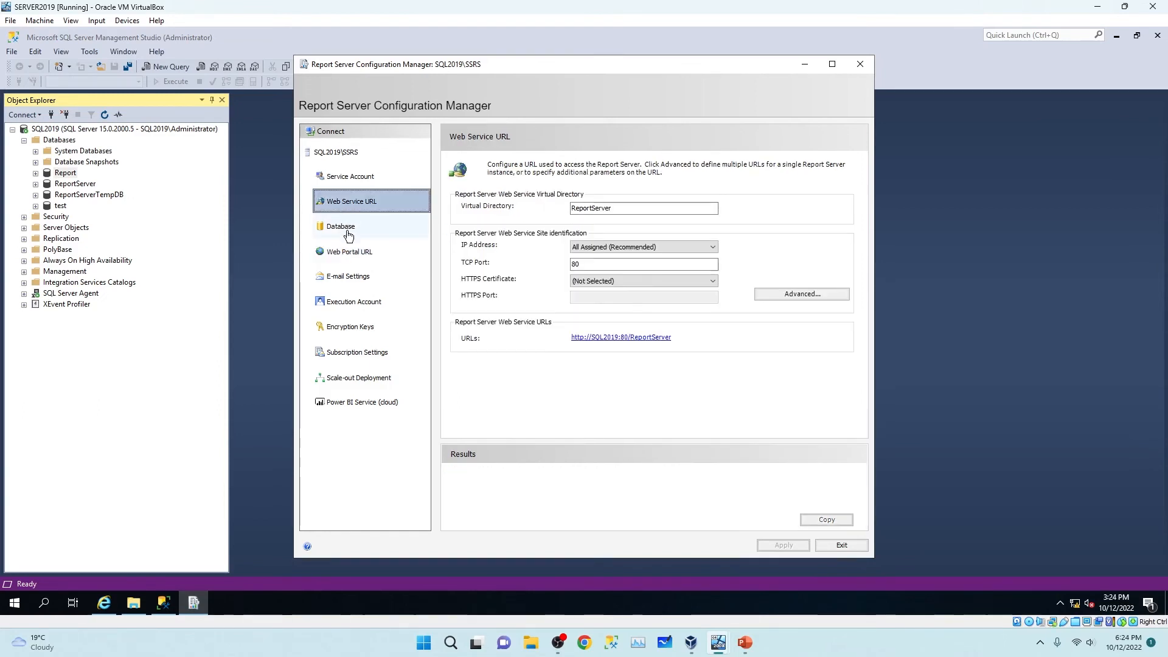
pyautogui.click(347, 234)
pyautogui.click(814, 287)
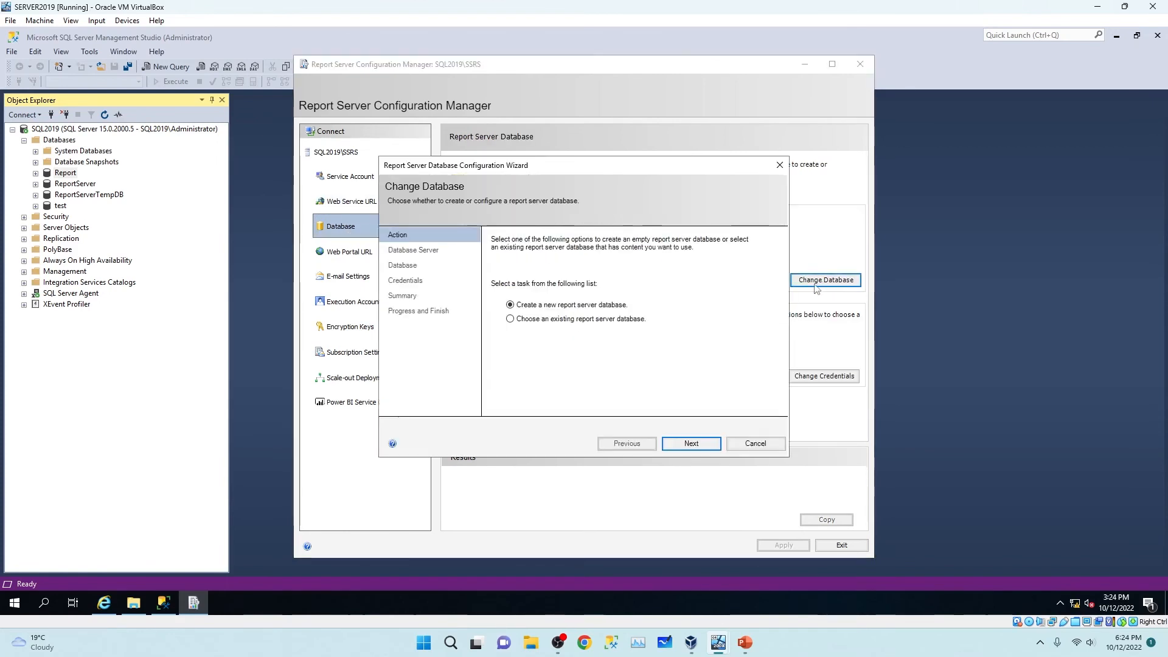
pyautogui.click(511, 319)
pyautogui.click(691, 442)
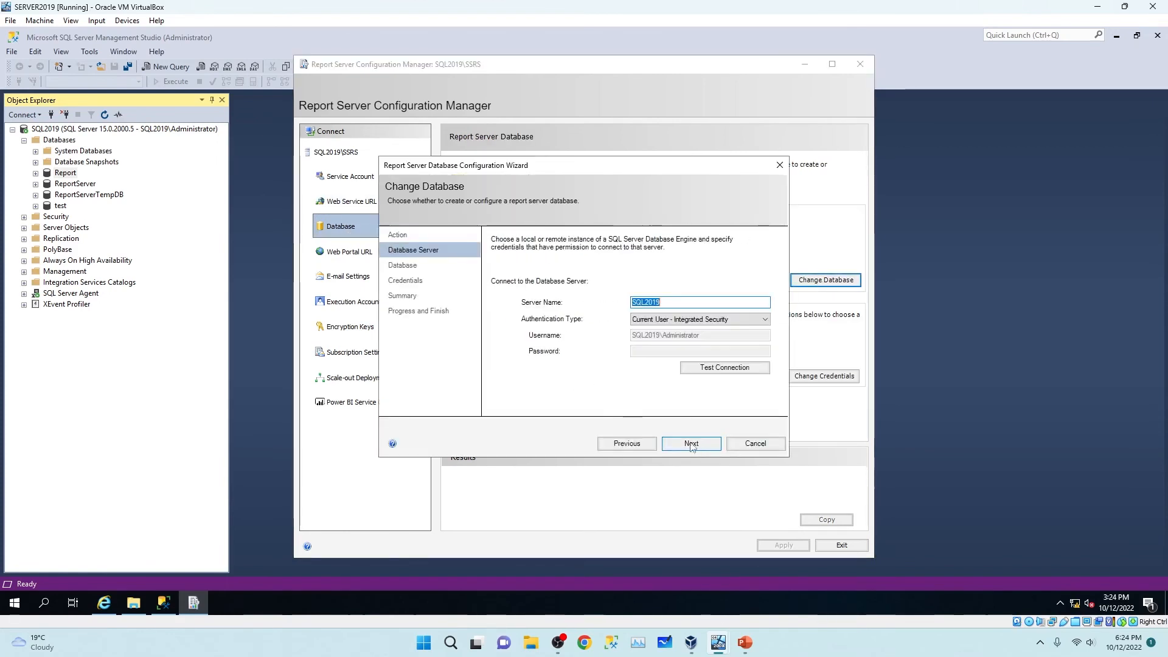
pyautogui.click(723, 367)
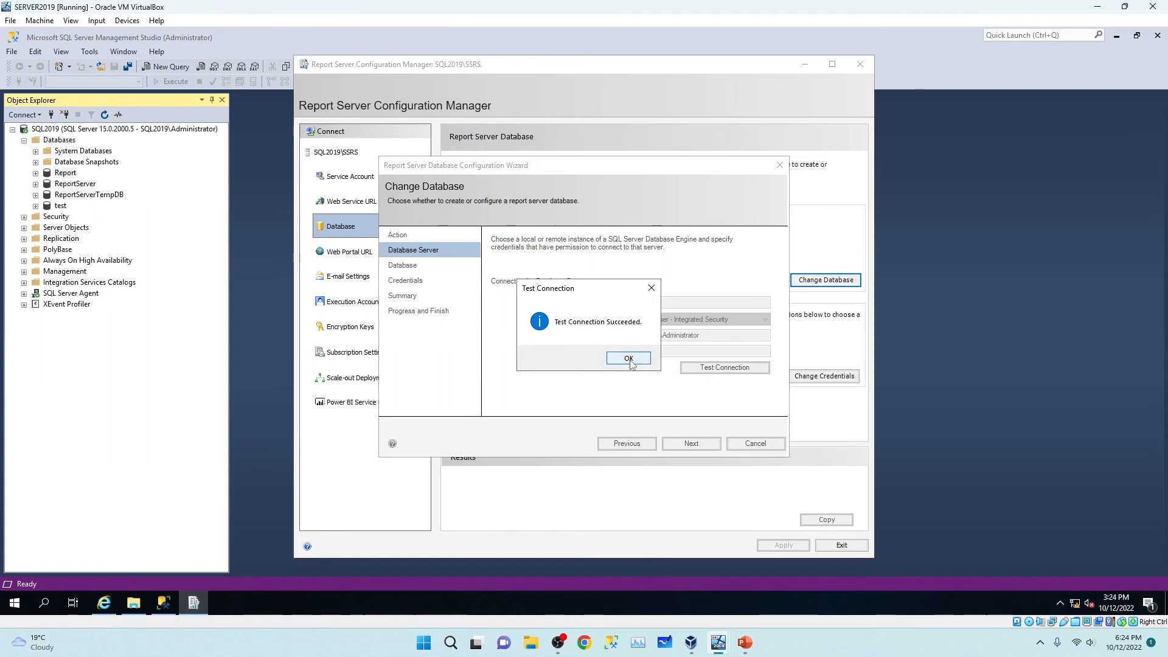
pyautogui.click(626, 358)
# Select ReportServer as the report server database and complete the wizard with service credentials.
pyautogui.click(691, 443)
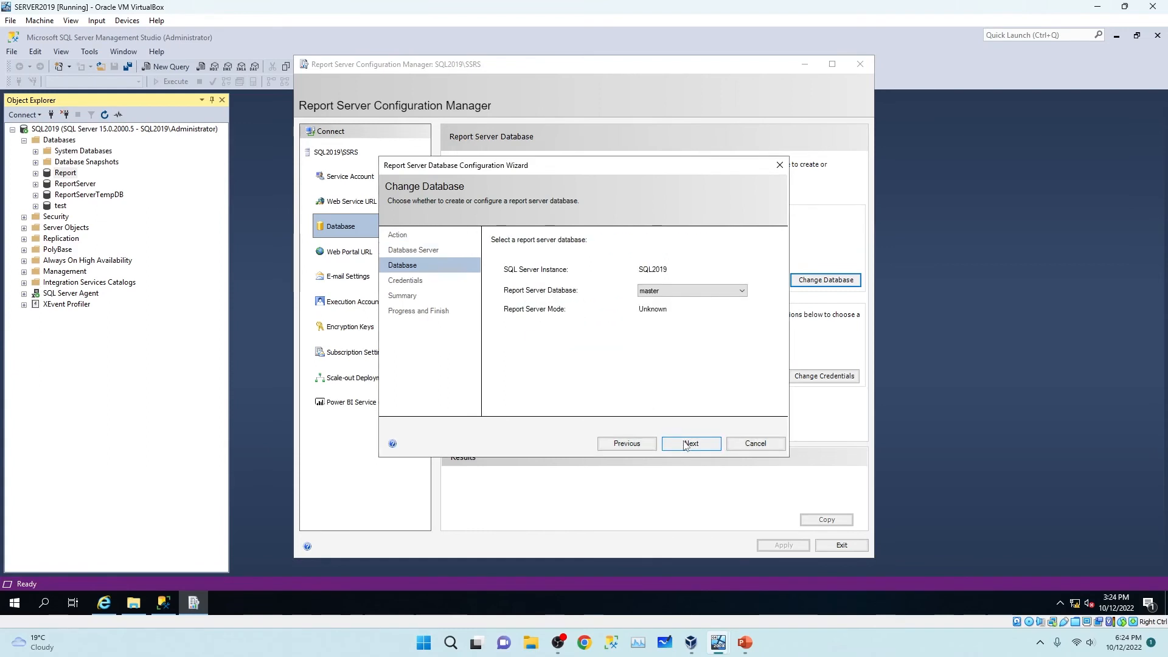
pyautogui.click(738, 292)
pyautogui.click(679, 334)
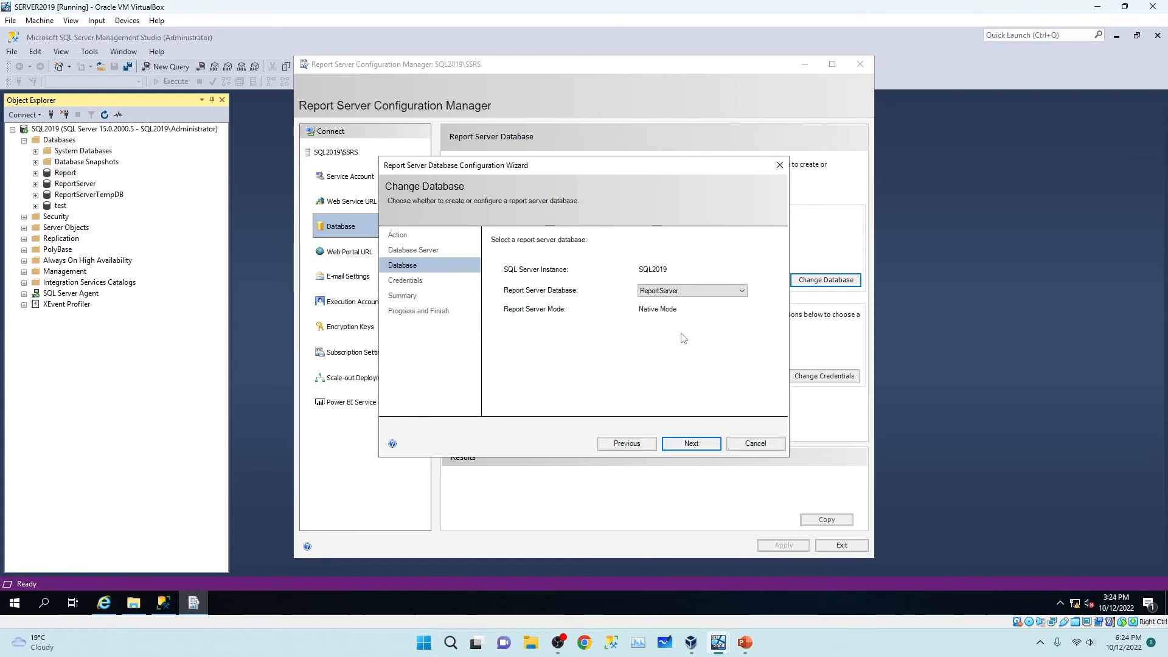
pyautogui.click(688, 446)
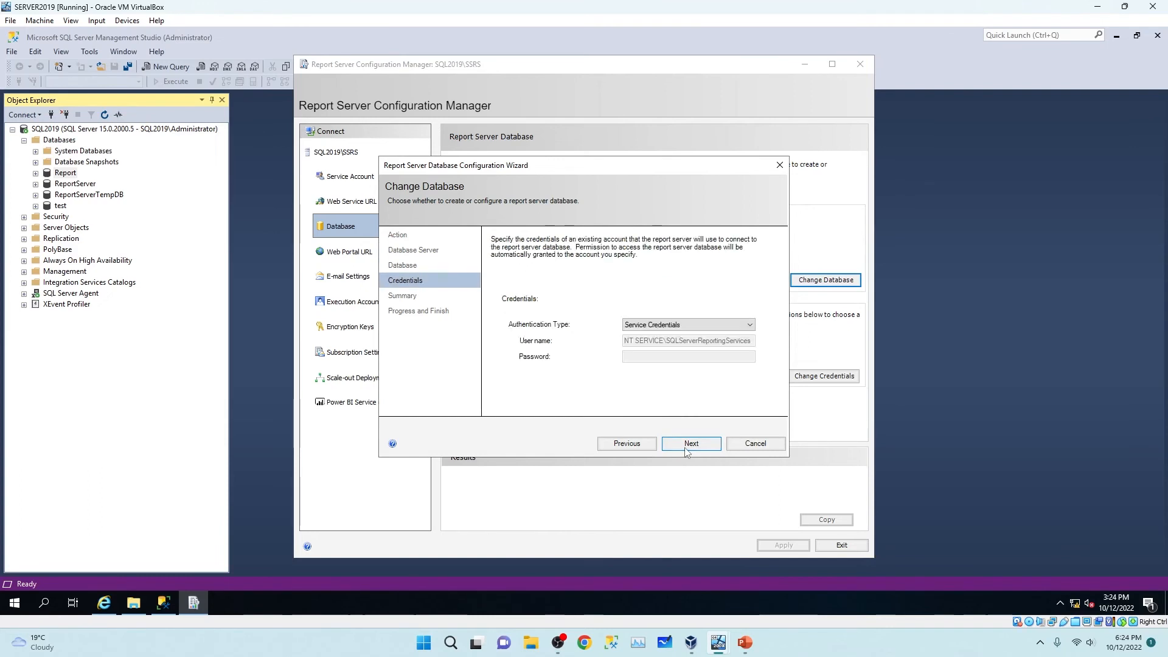
pyautogui.click(685, 446)
pyautogui.click(683, 443)
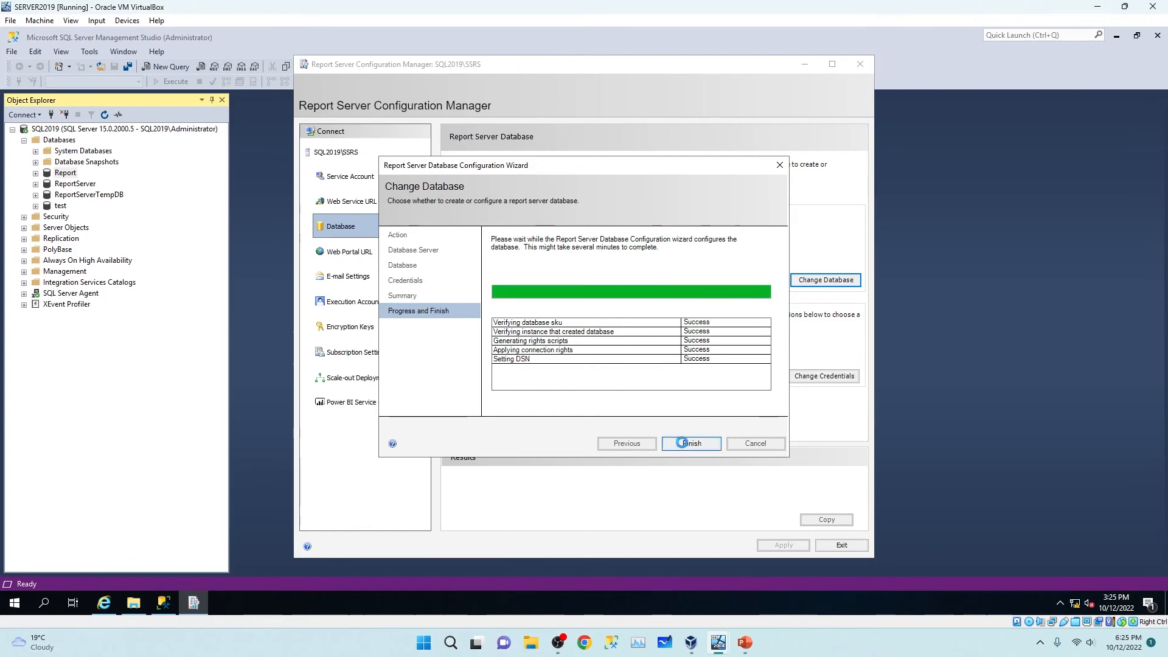
pyautogui.click(685, 446)
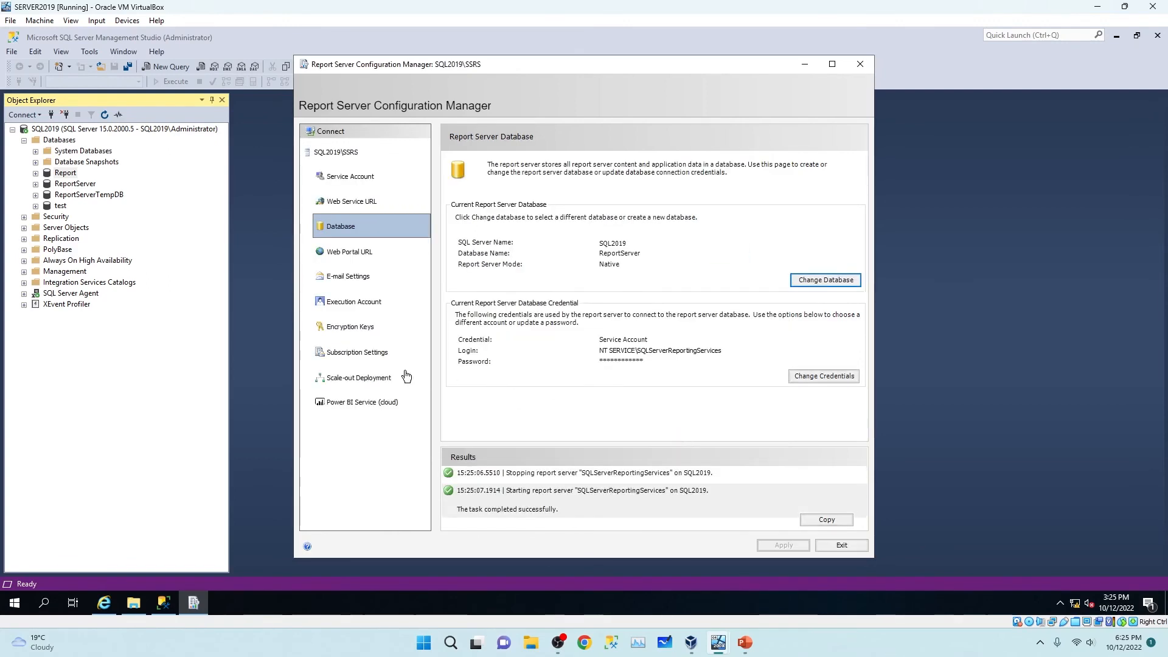
# Restore the encryption key from C:\ReportServerKey.snk using its key password.
pyautogui.click(358, 325)
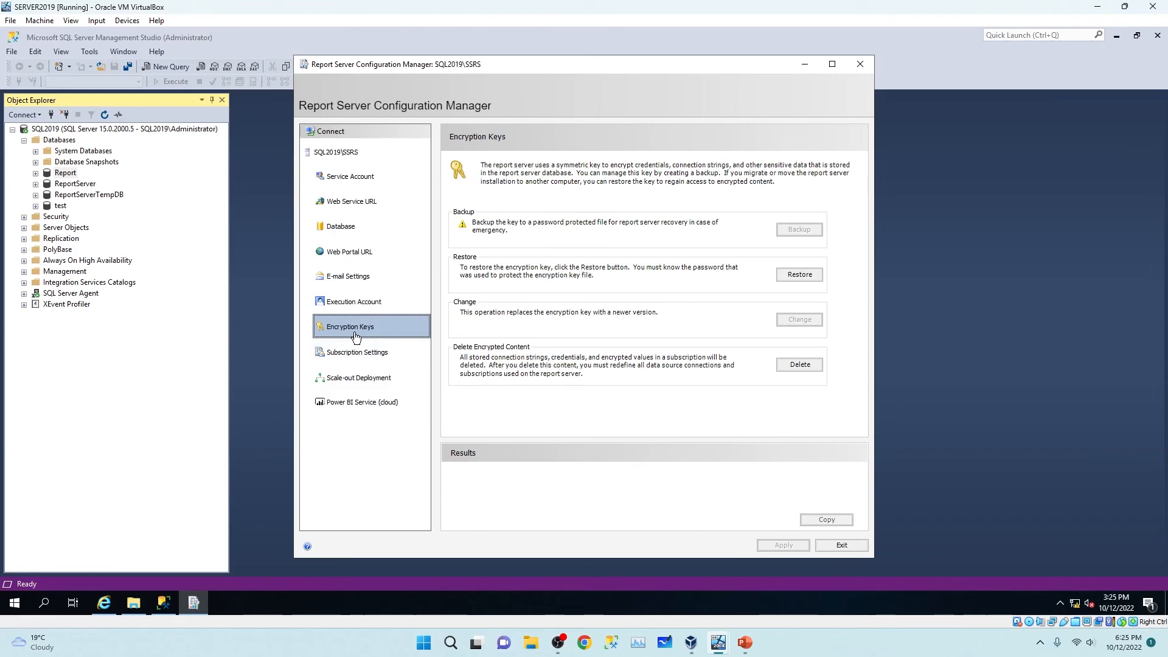
pyautogui.click(794, 274)
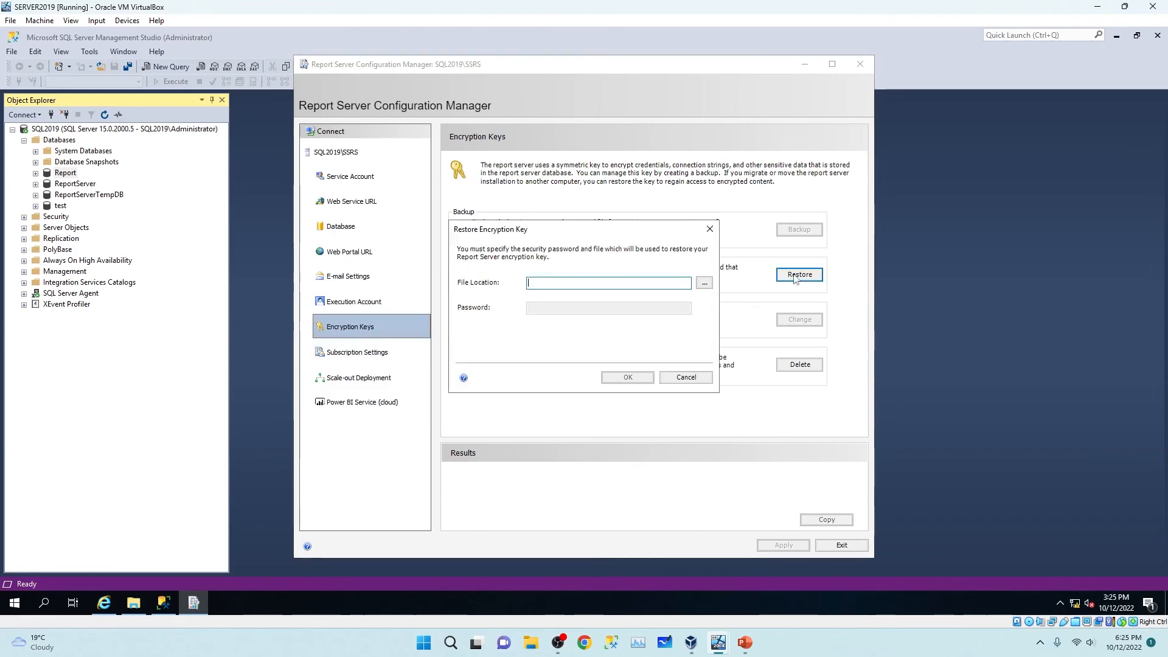
pyautogui.click(703, 284)
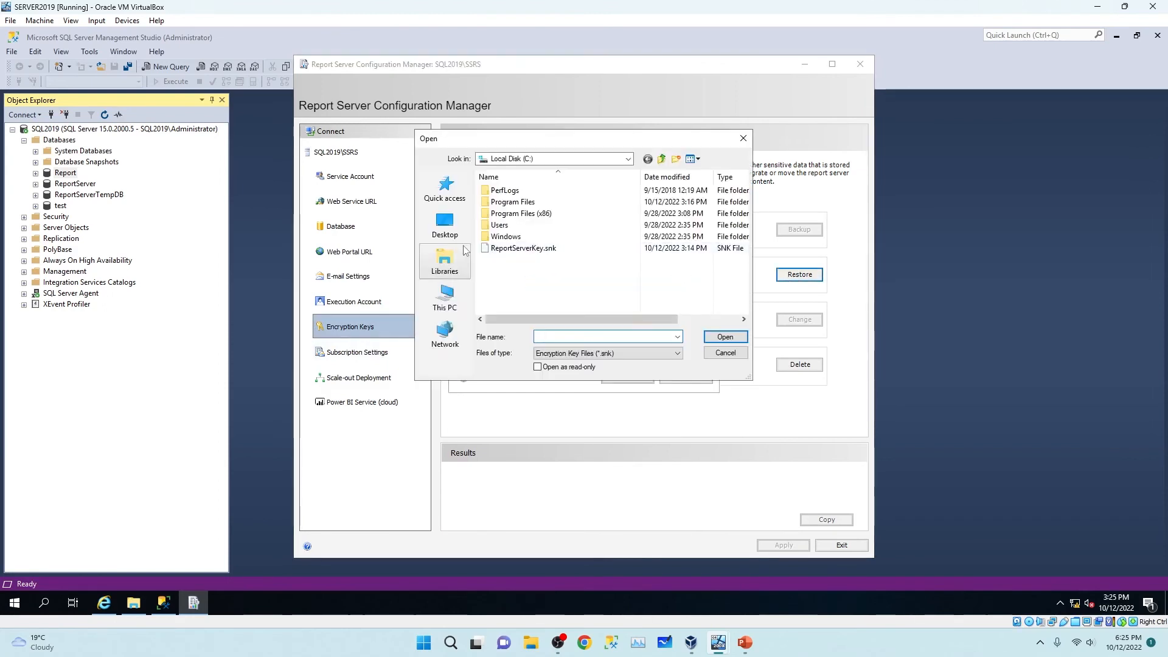
pyautogui.click(547, 248)
pyautogui.click(724, 337)
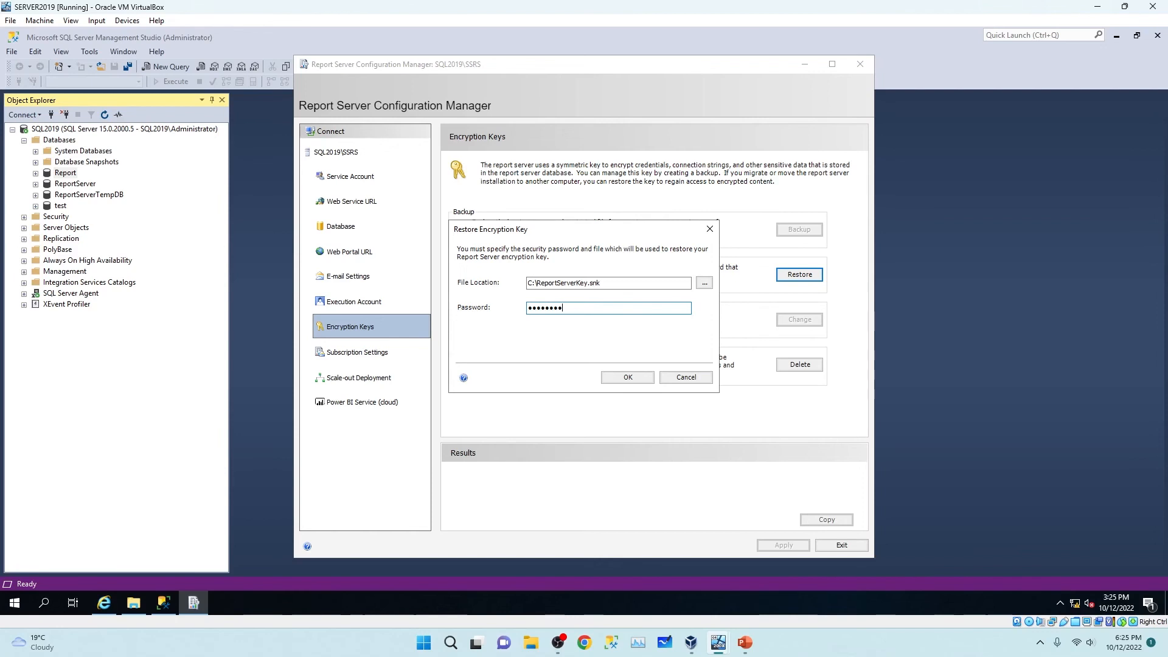
pyautogui.click(630, 378)
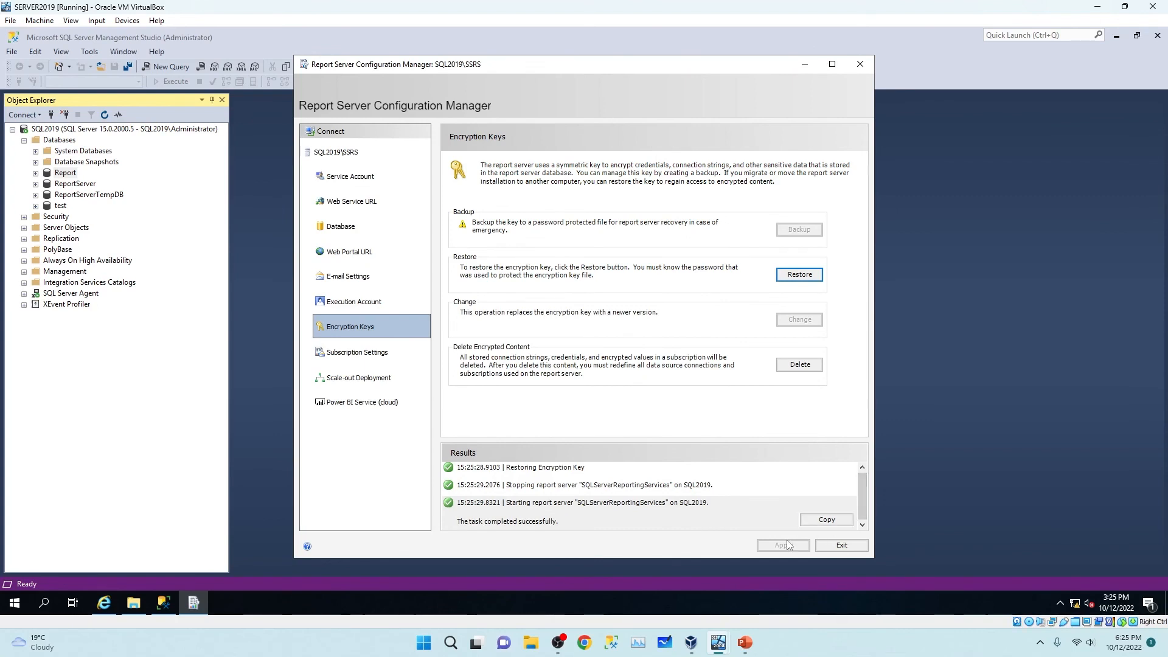
pyautogui.click(351, 262)
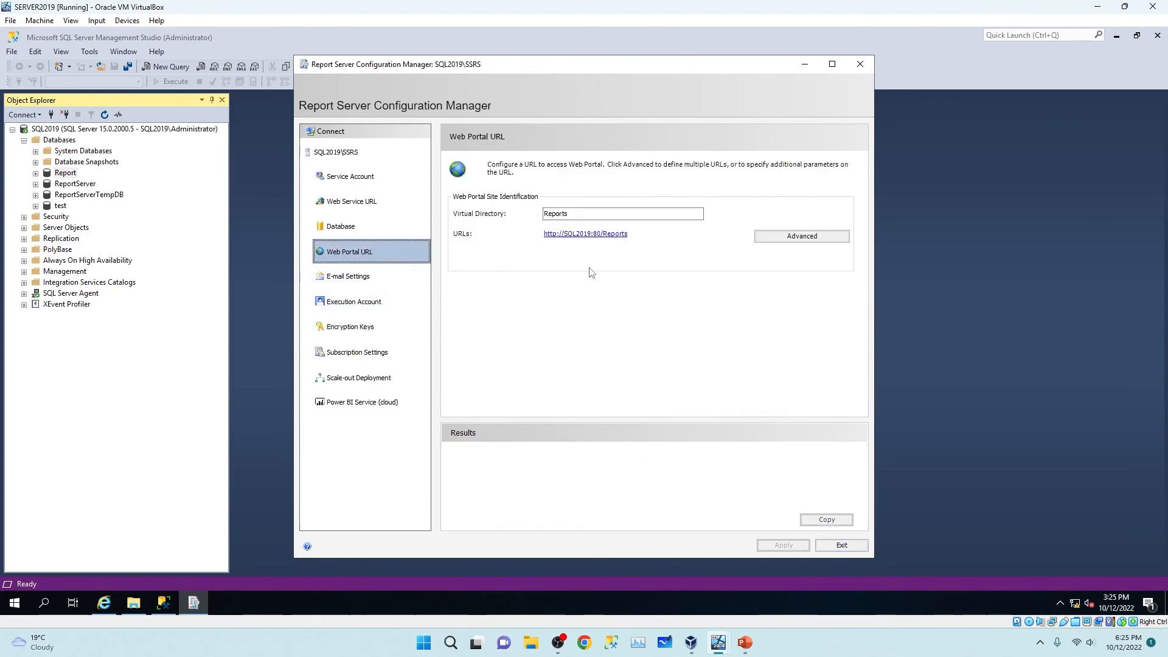
# Open DataSource1 in the web portal and select SQL2008R2 in its connection string.
pyautogui.click(597, 235)
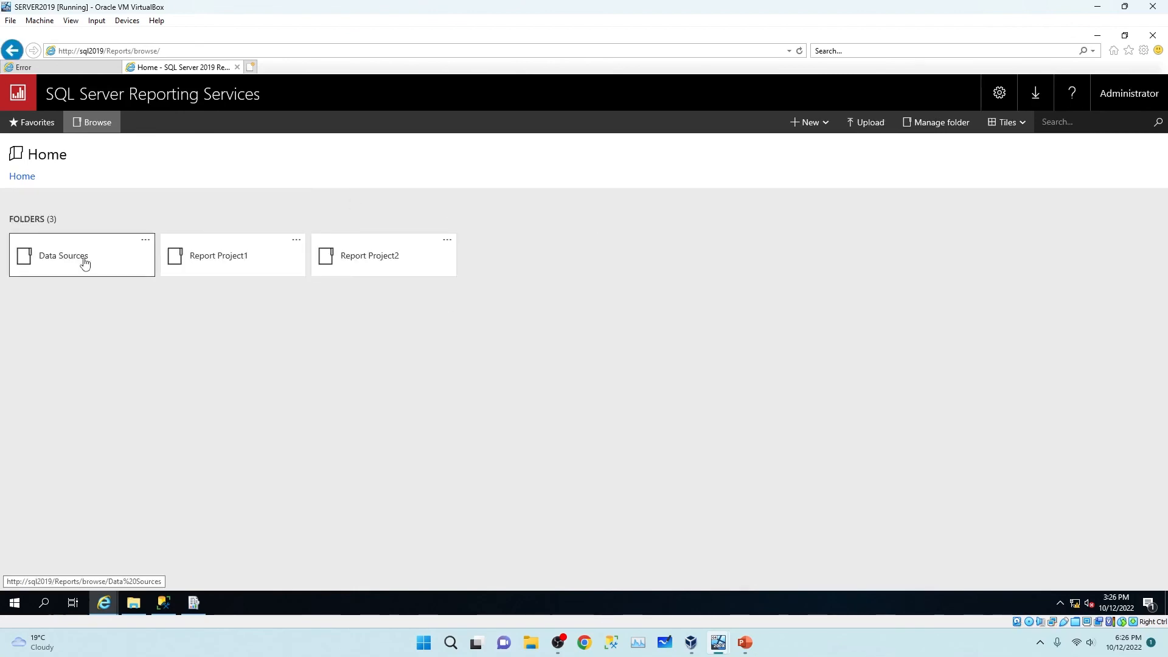
pyautogui.click(84, 264)
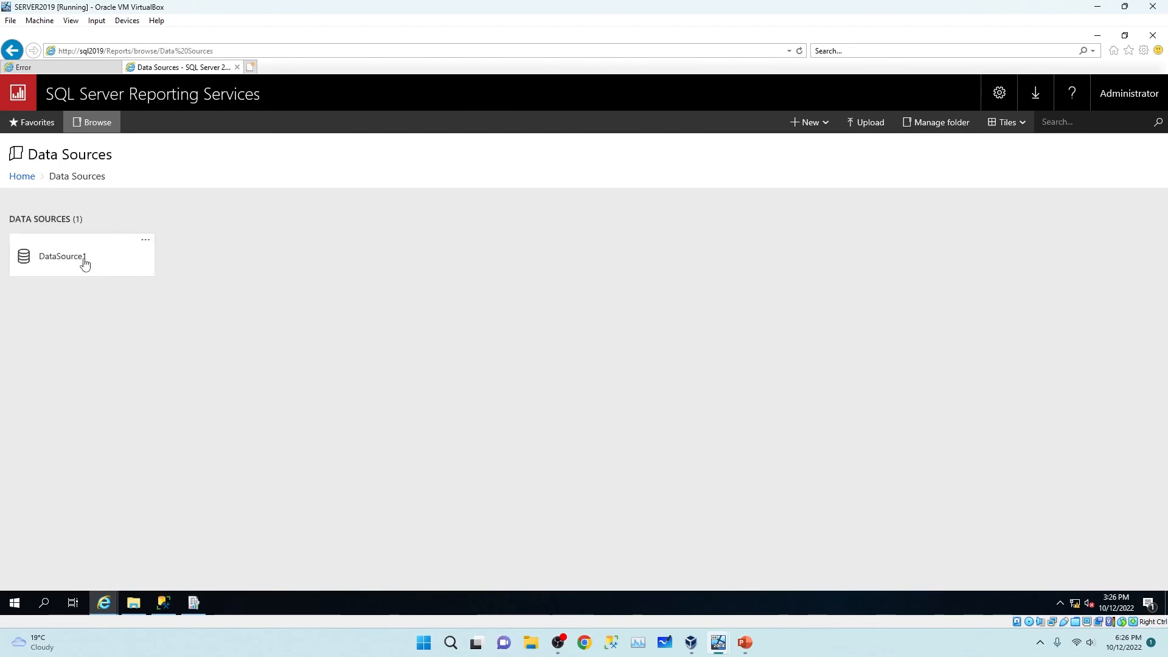
pyautogui.click(84, 263)
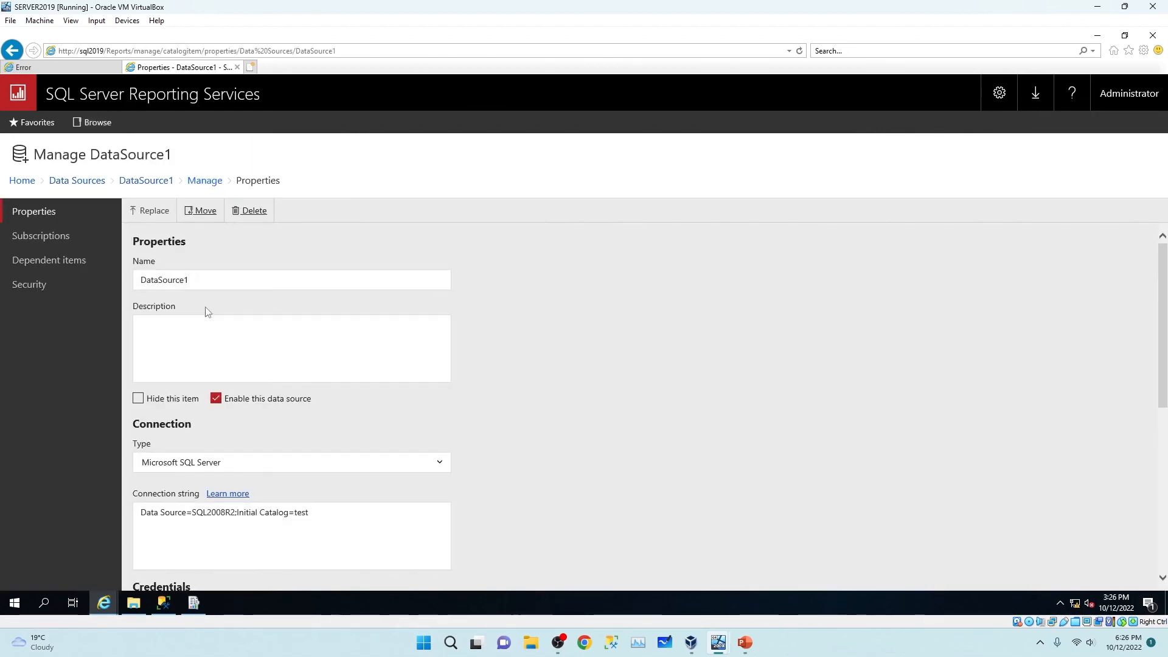
pyautogui.scroll(-3, 207, 312)
pyautogui.click(208, 347)
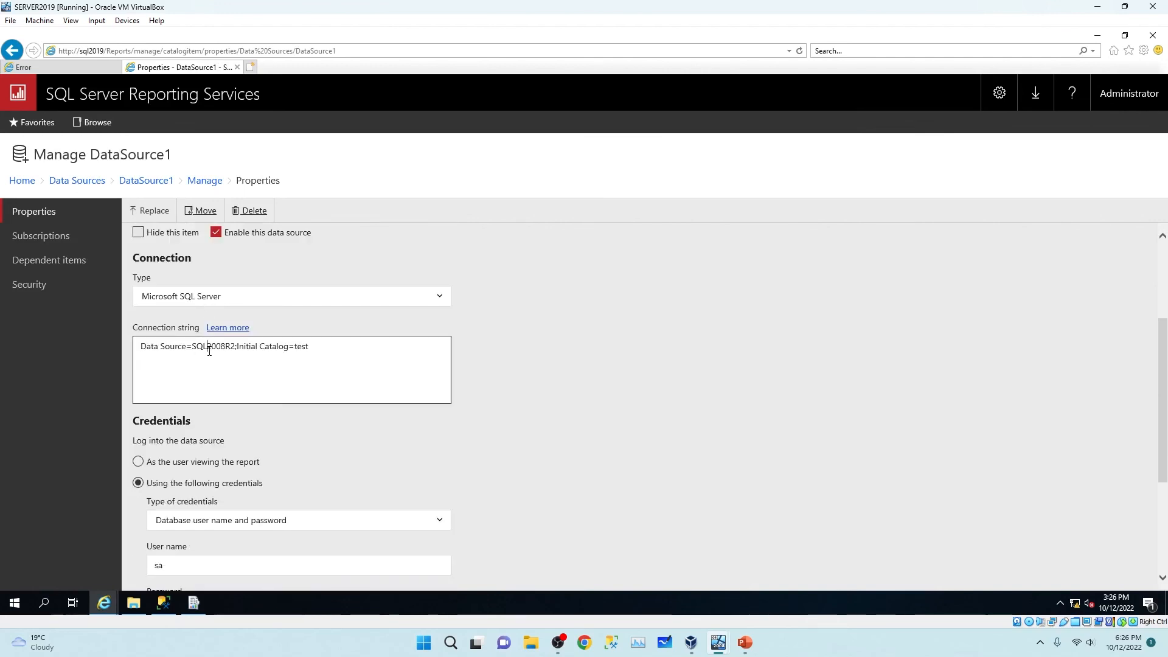
pyautogui.moveTo(194, 352); pyautogui.dragTo(234, 352)
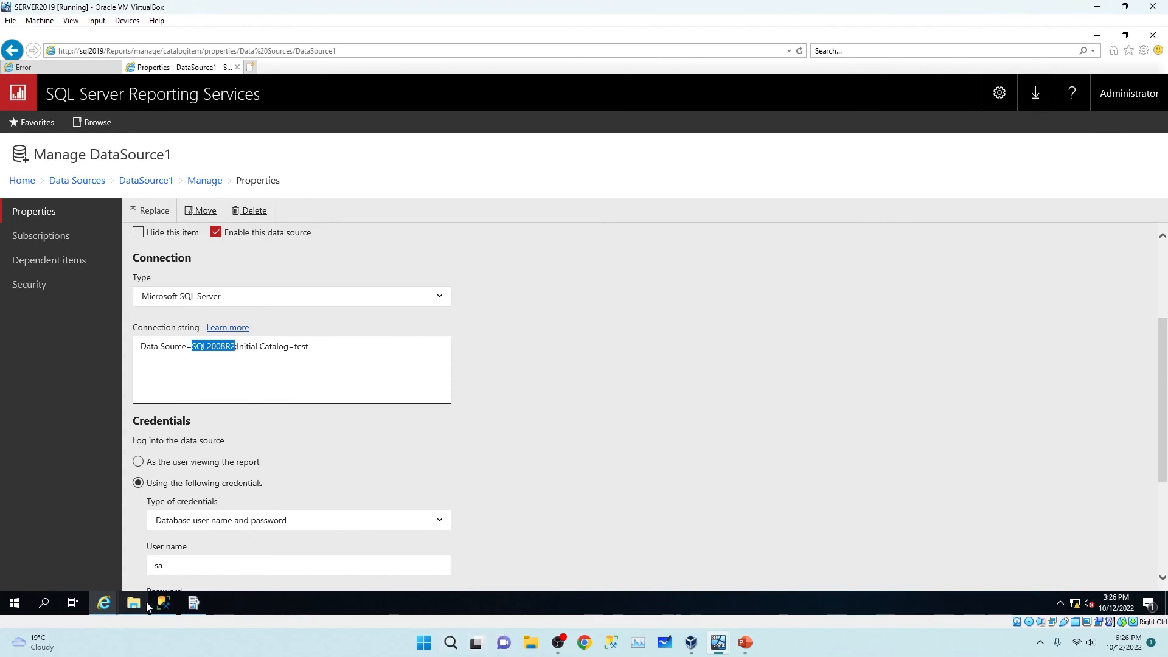
pyautogui.click(162, 602)
# Copy the server name SQL2019 from the server's Properties, then return to DataSource1 in the browser.
pyautogui.rightClick(79, 129)
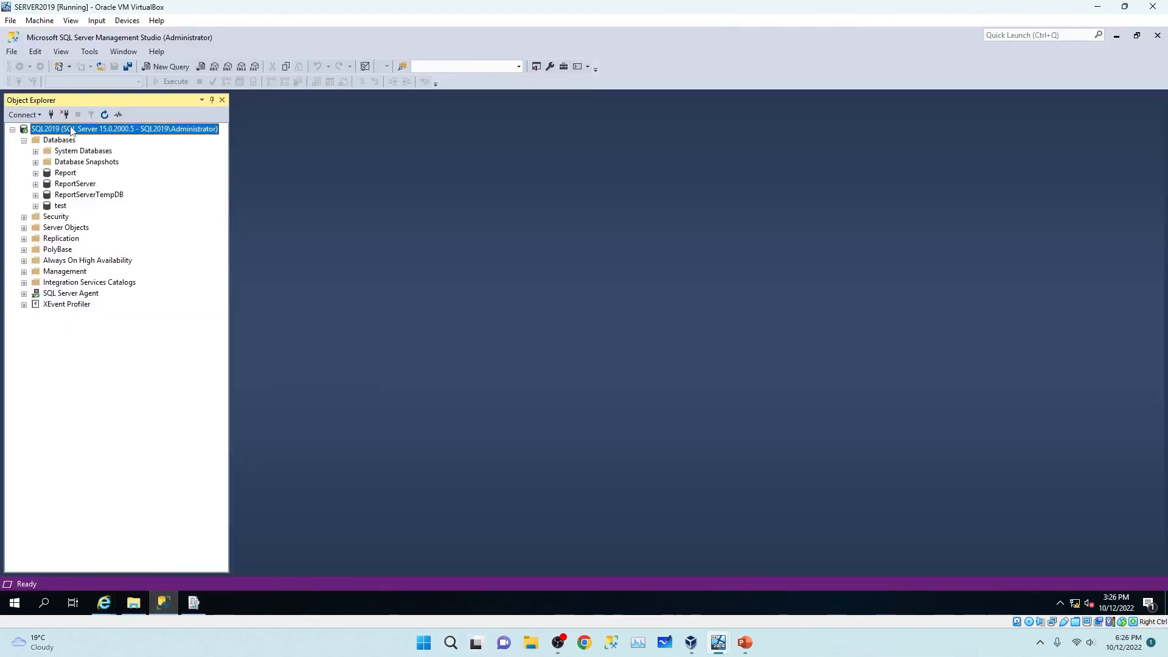
pyautogui.click(126, 372)
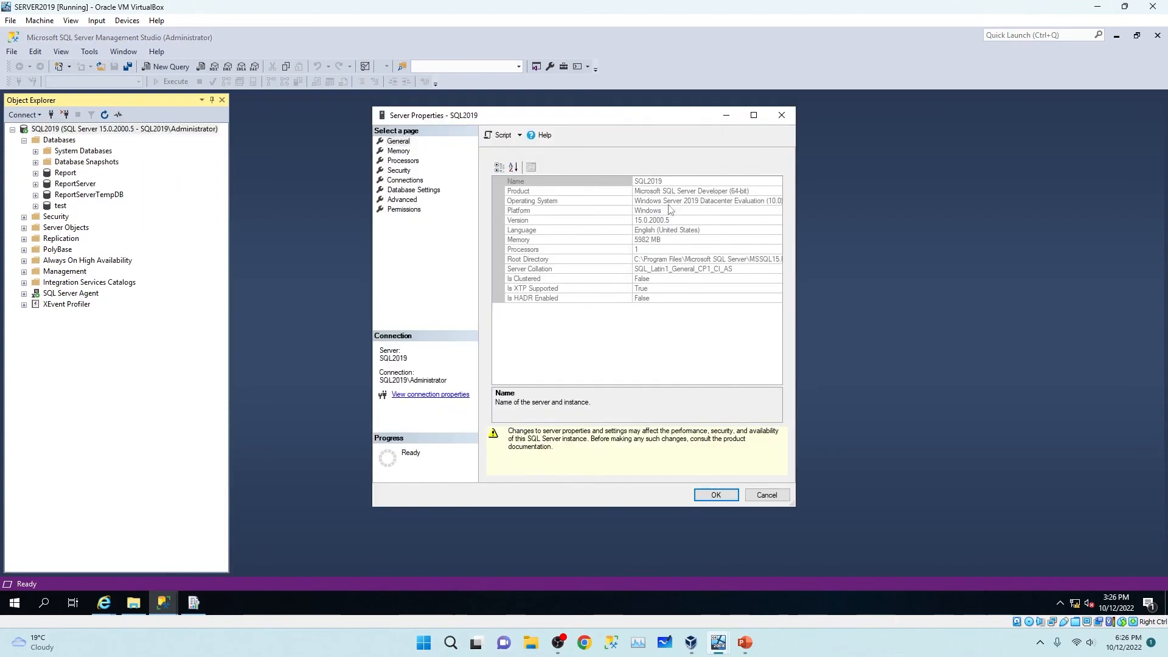
pyautogui.click(647, 182)
pyautogui.click(648, 181)
pyautogui.rightClick(646, 181)
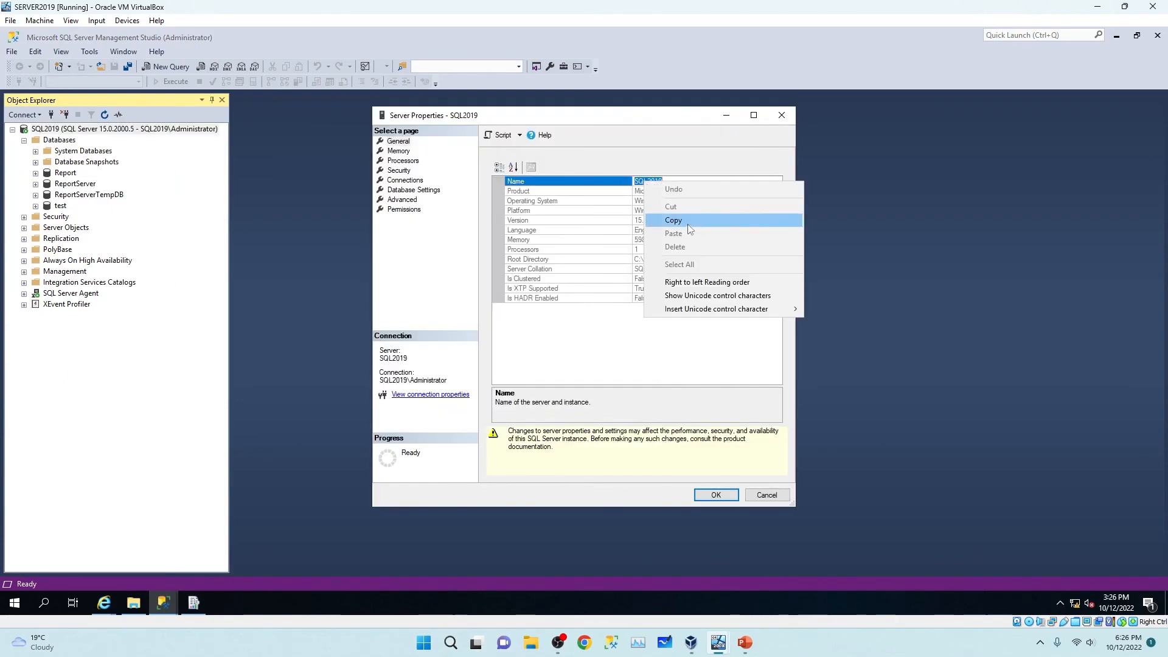
pyautogui.click(673, 220)
pyautogui.click(194, 603)
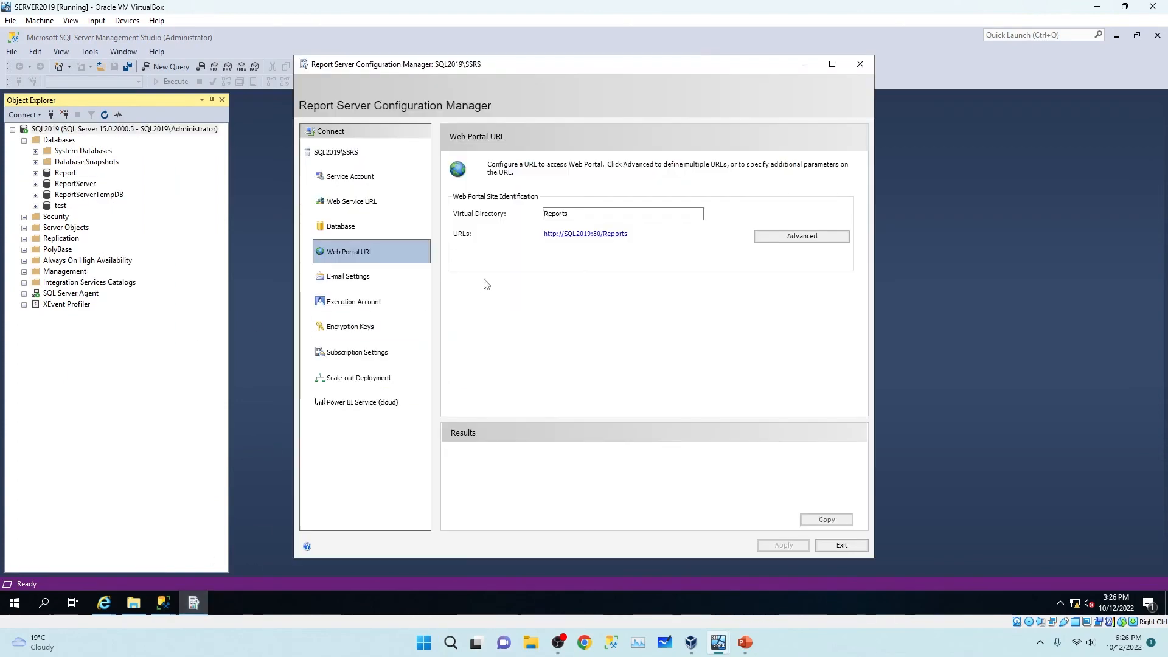
pyautogui.moveTo(104, 603)
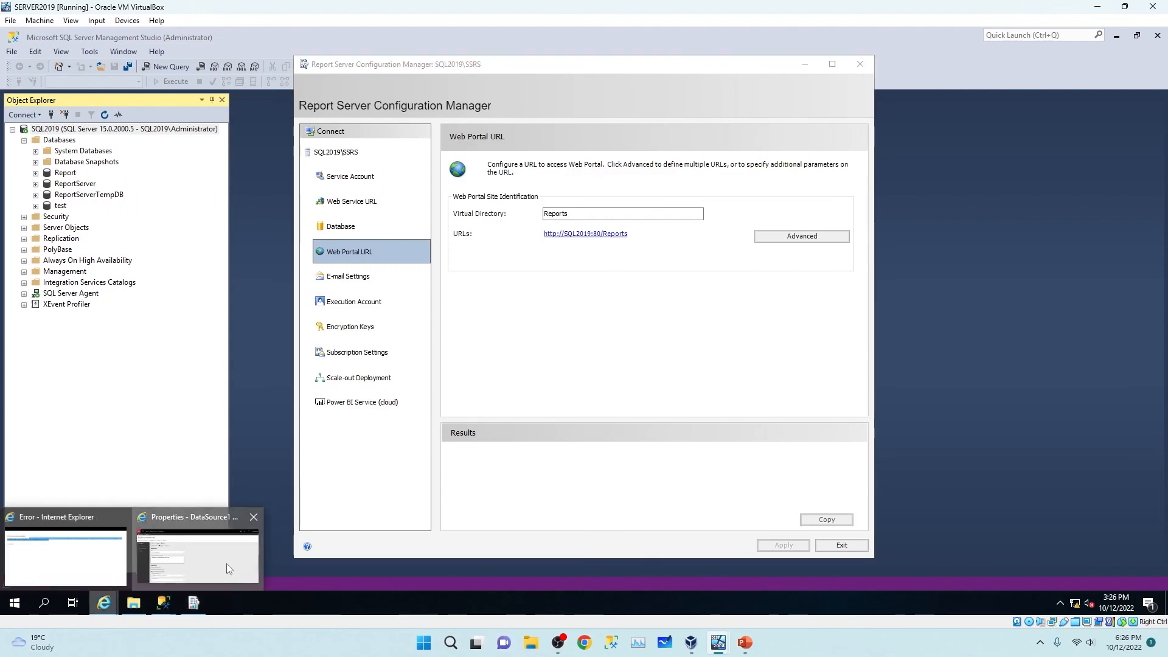
pyautogui.click(226, 564)
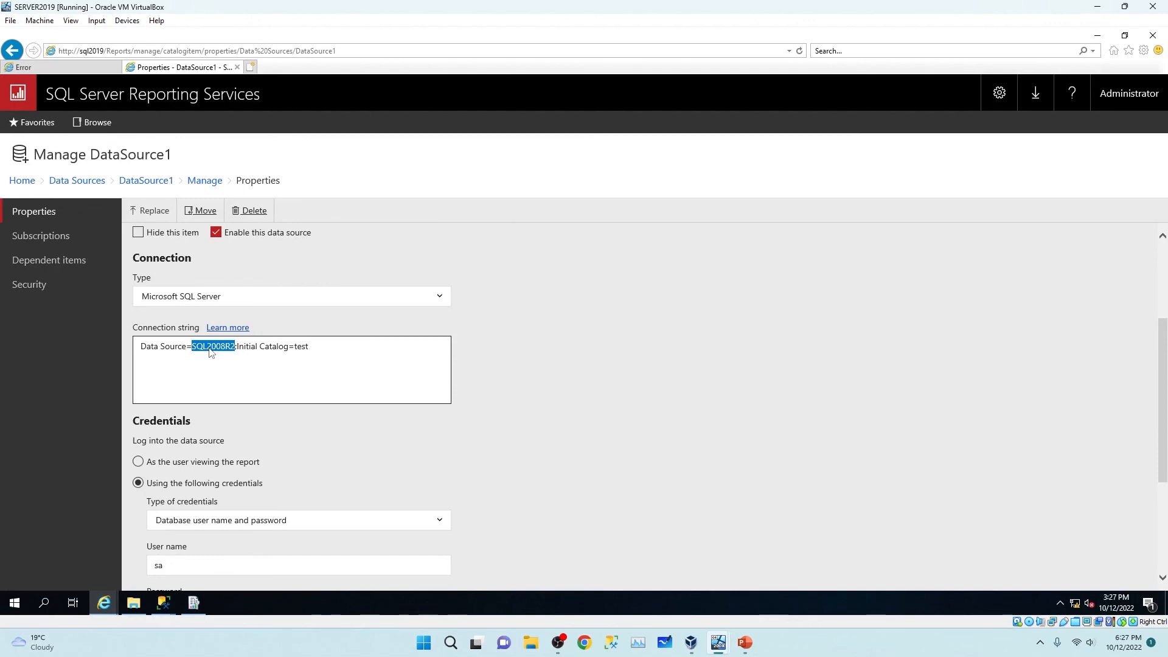
# Replace SQL2008R2 with SQL2019, enter the data source password, test the connection and apply.
pyautogui.write('SQL2019')
pyautogui.scroll(-4, 317, 359)
pyautogui.click(196, 397)
pyautogui.write('1234')
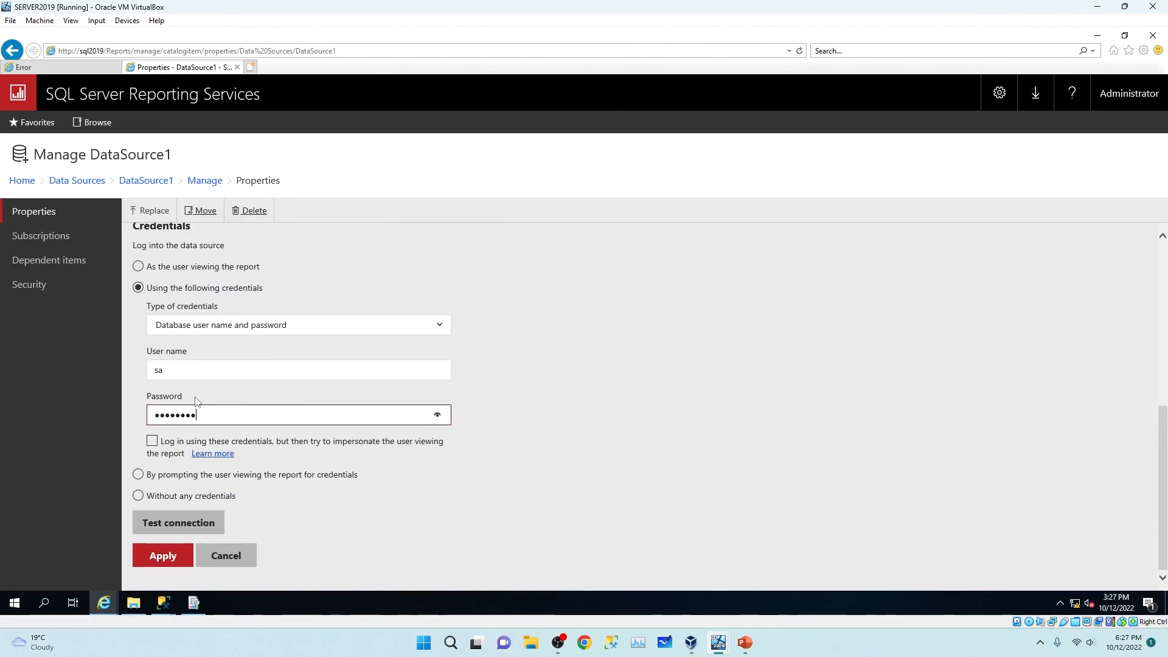
pyautogui.click(169, 524)
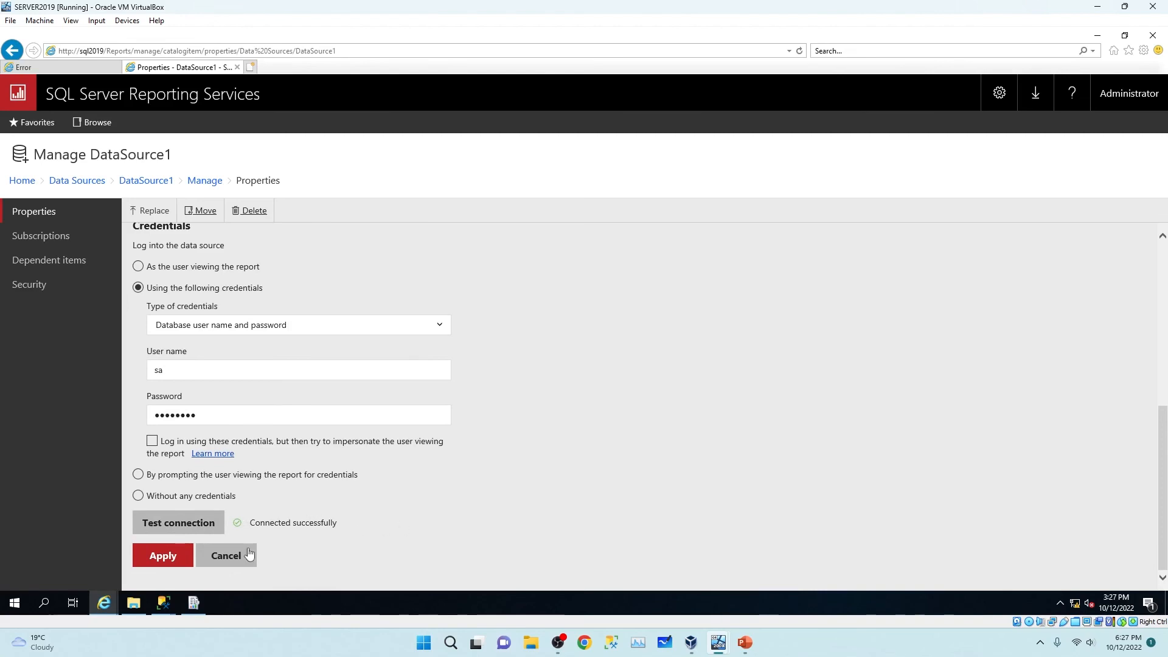
pyautogui.click(166, 555)
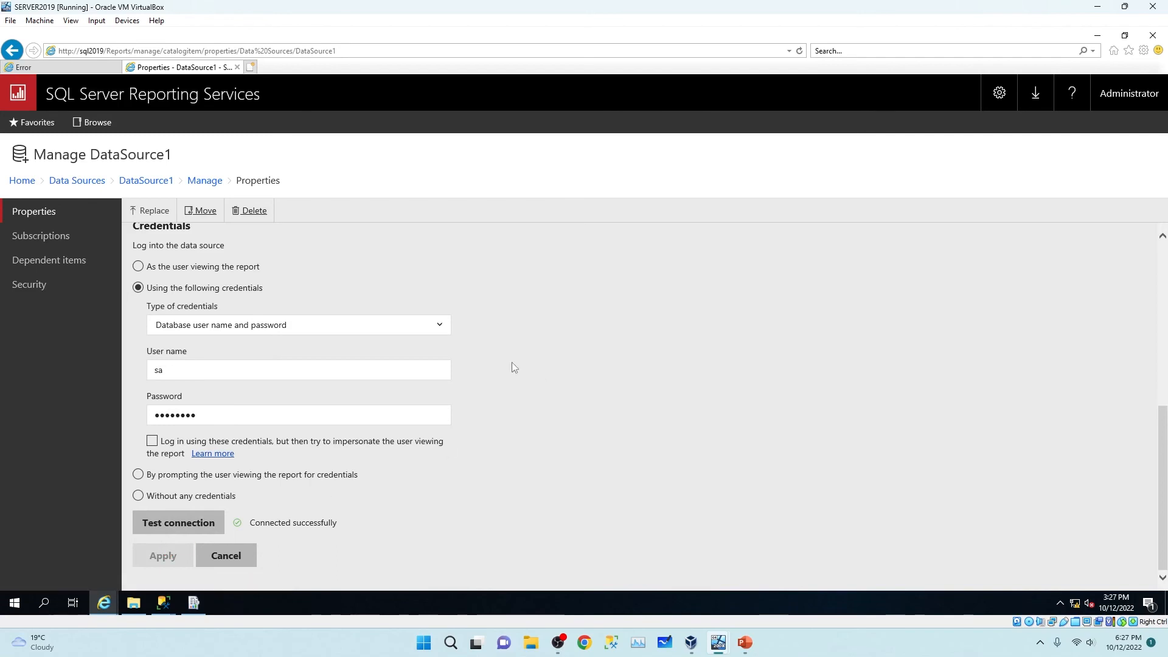
# Run Report1 in Report Project1 and page through it to confirm it renders data.
pyautogui.click(38, 124)
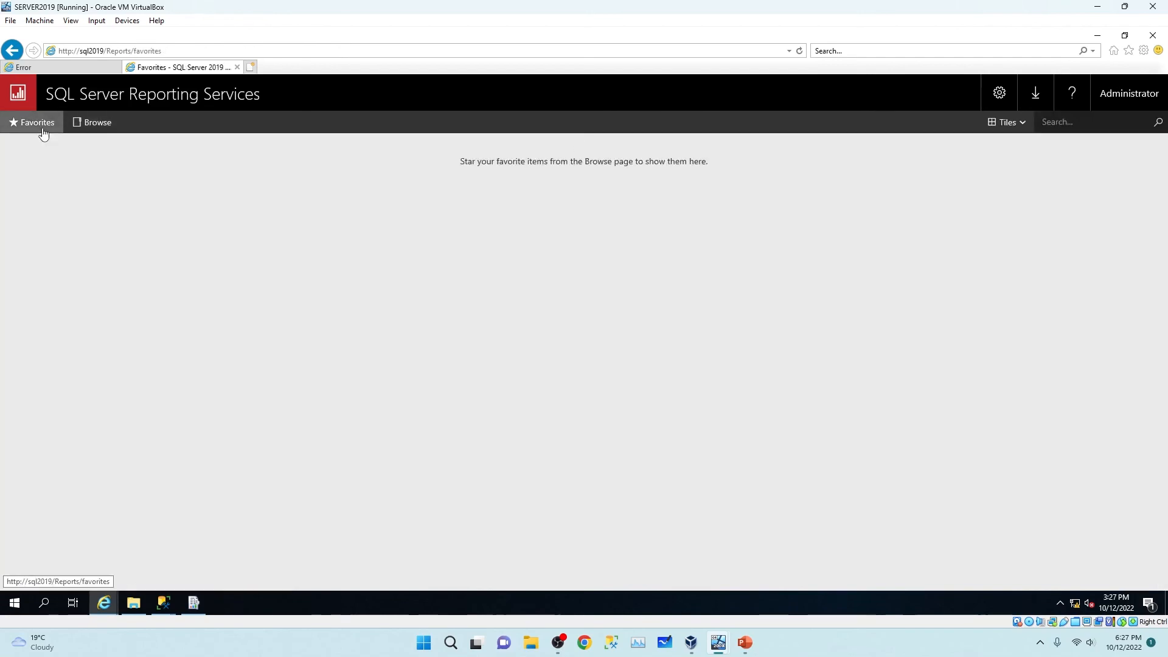
pyautogui.click(85, 123)
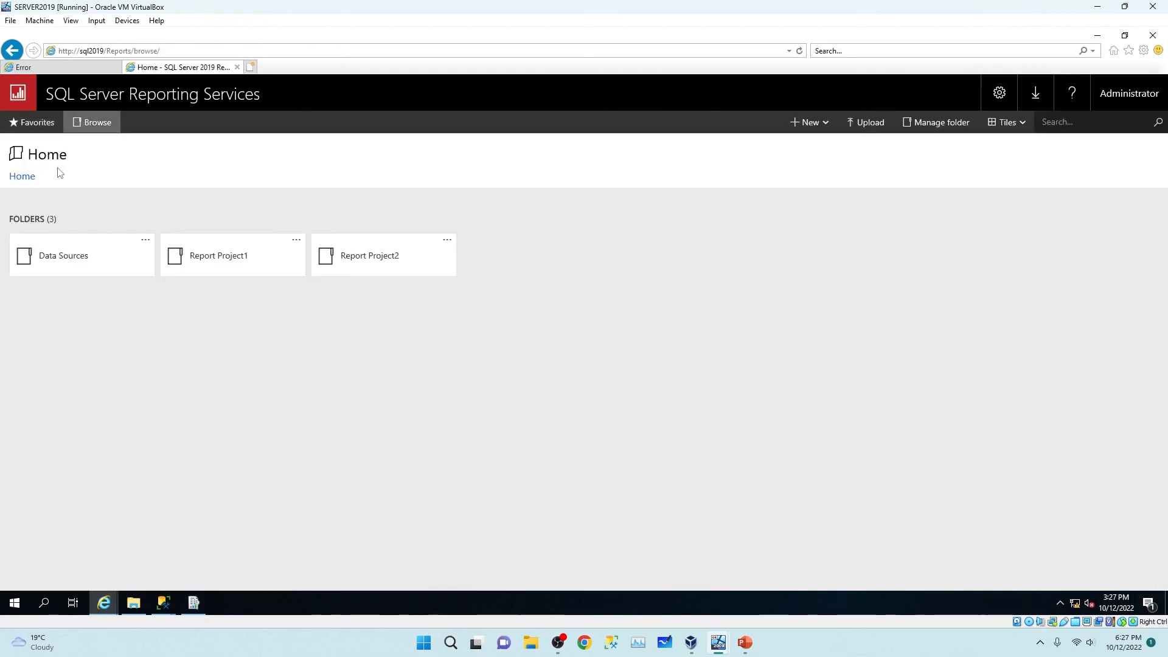
pyautogui.click(261, 259)
pyautogui.click(125, 268)
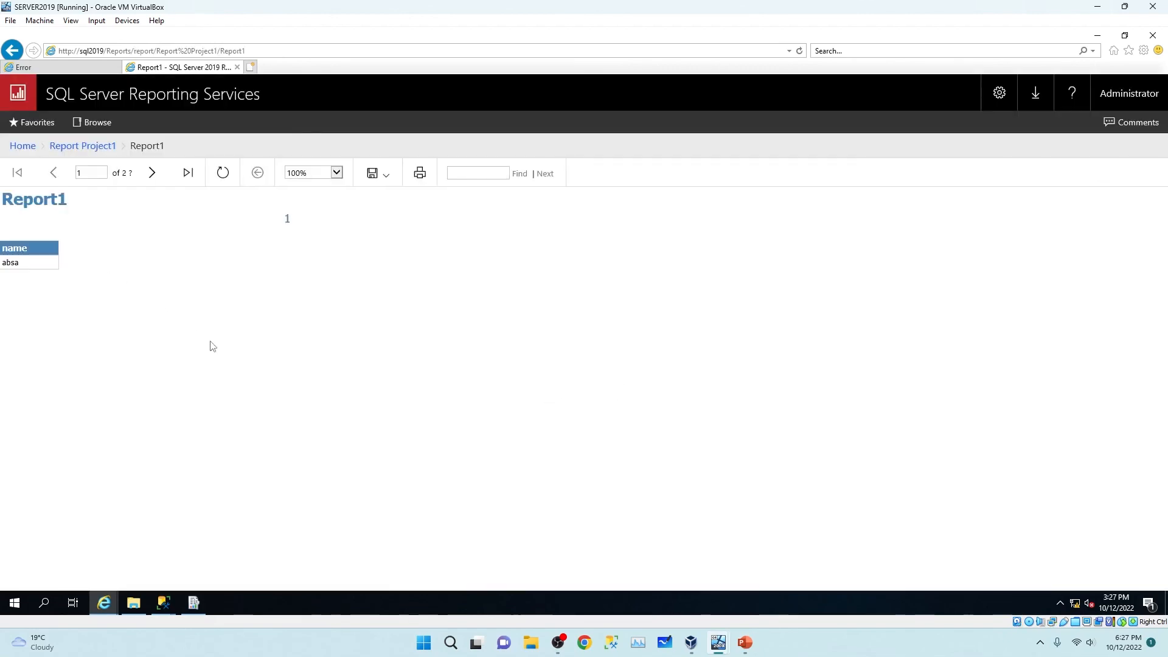
pyautogui.click(146, 169)
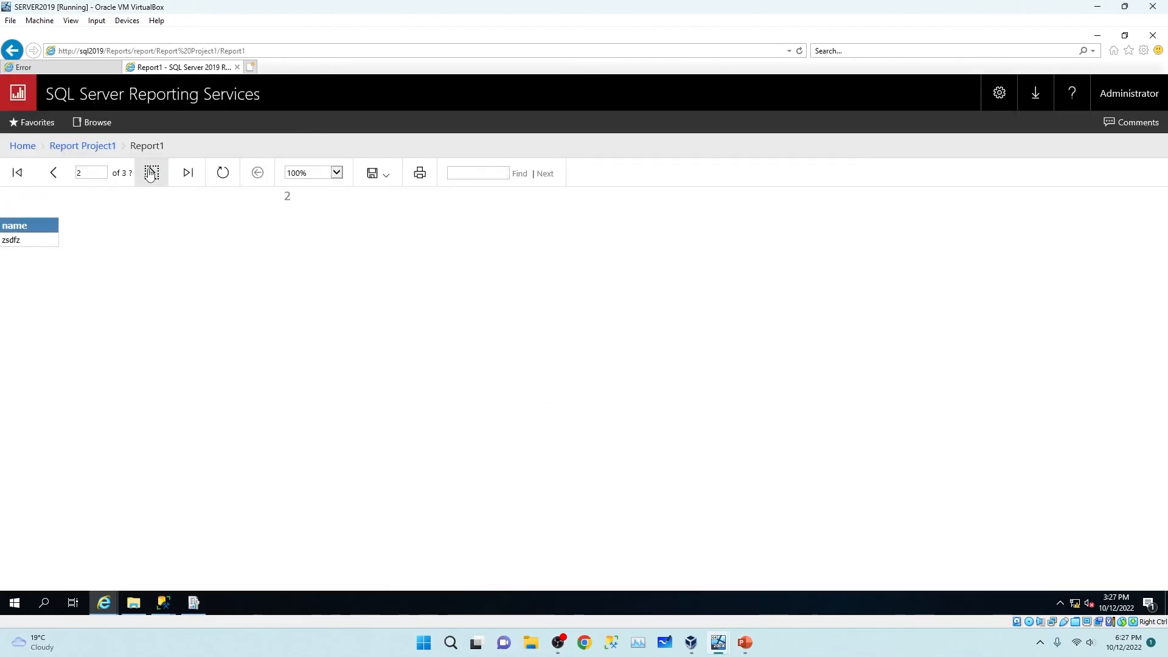
pyautogui.click(149, 175)
pyautogui.click(150, 175)
pyautogui.click(150, 175)
pyautogui.click(150, 174)
pyautogui.click(149, 174)
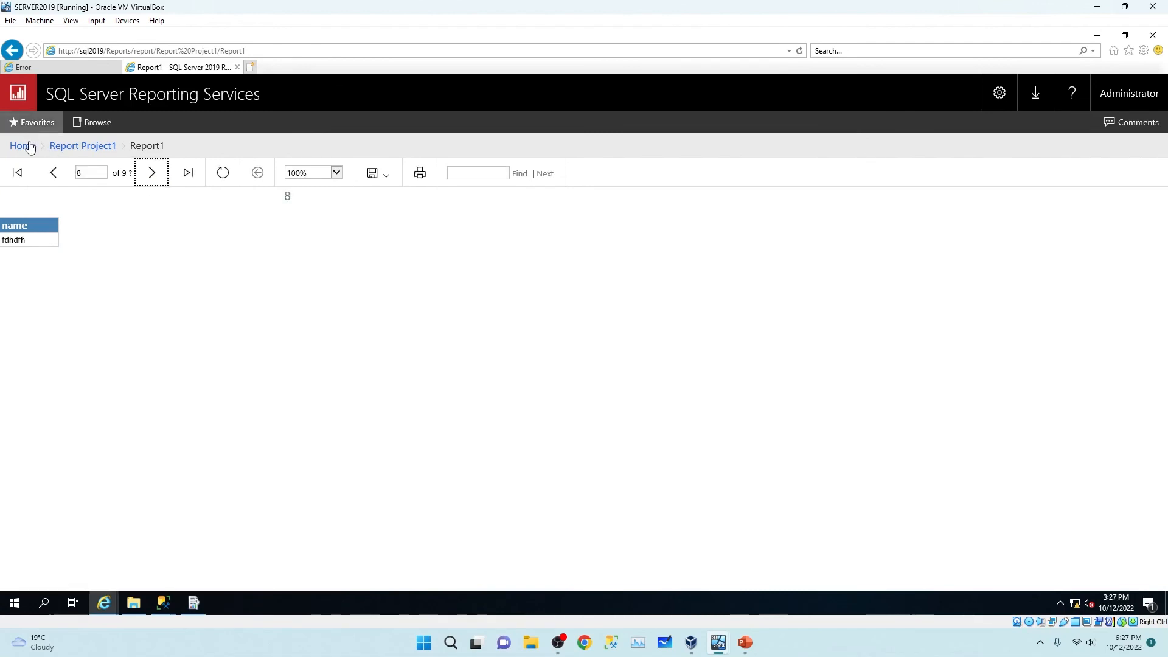
# Run Report1 in Report Project2, then view the ON OLD CAGE slide in PowerPoint.
pyautogui.click(22, 145)
pyautogui.click(355, 261)
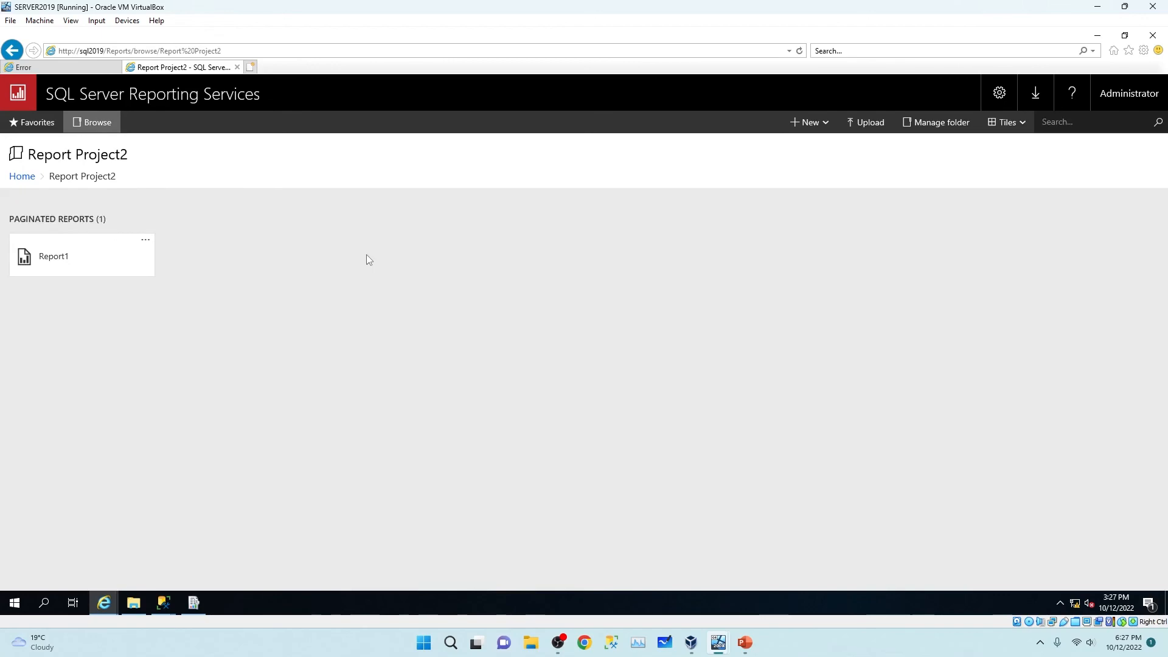
pyautogui.click(39, 263)
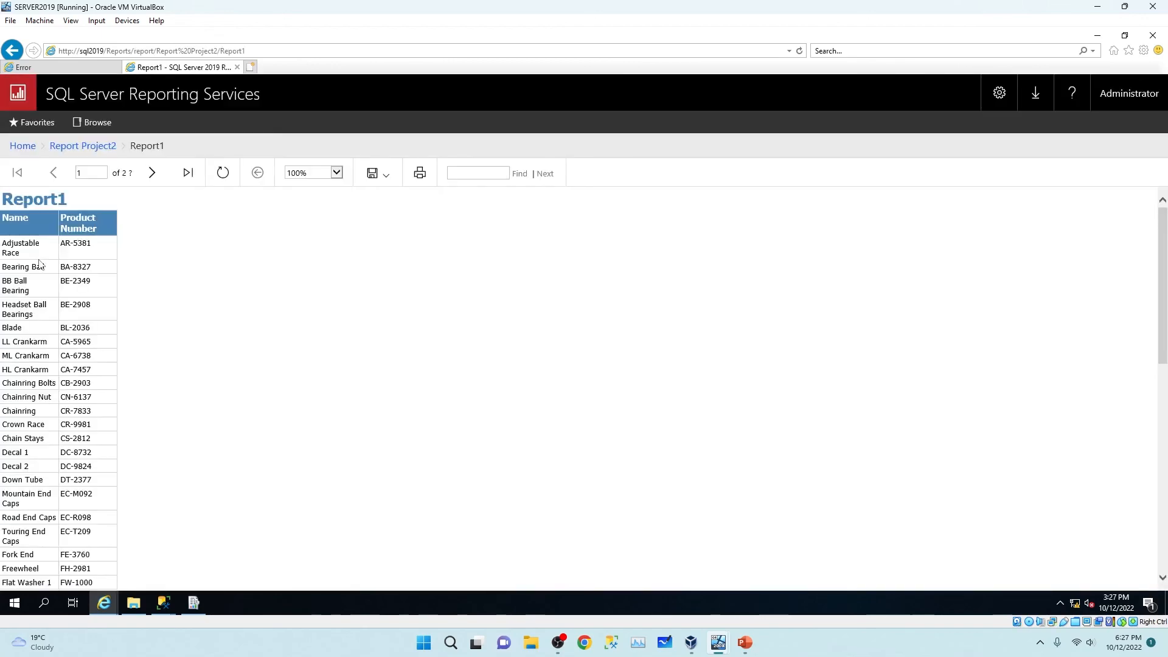
pyautogui.scroll(-10, 39, 265)
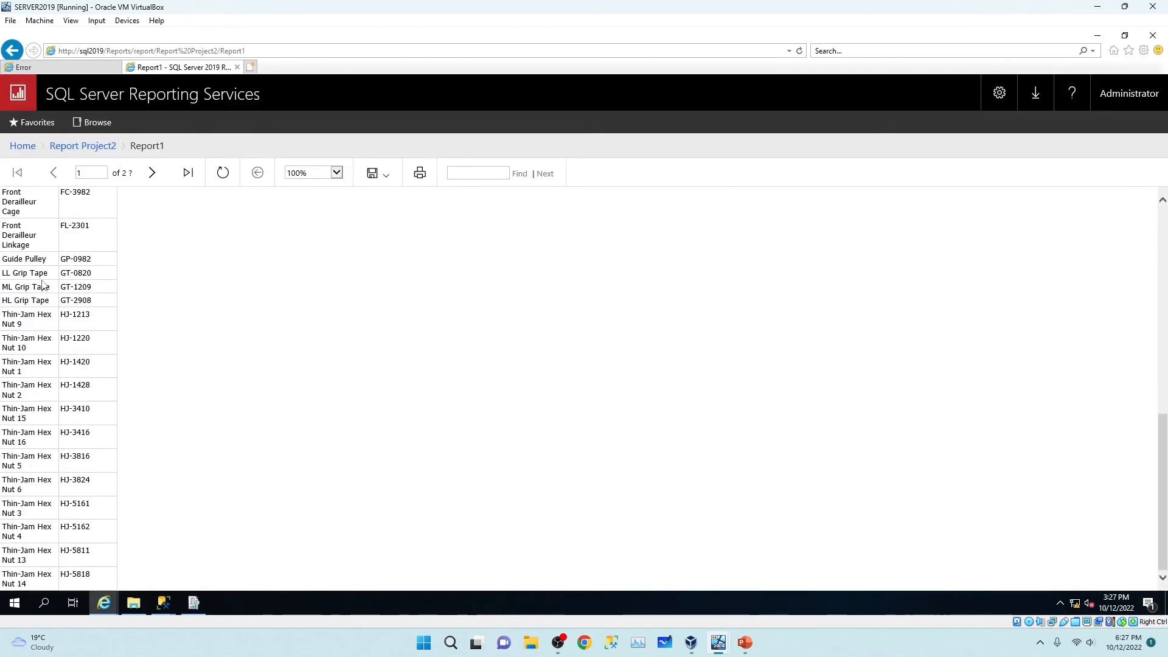
pyautogui.scroll(10, 44, 286)
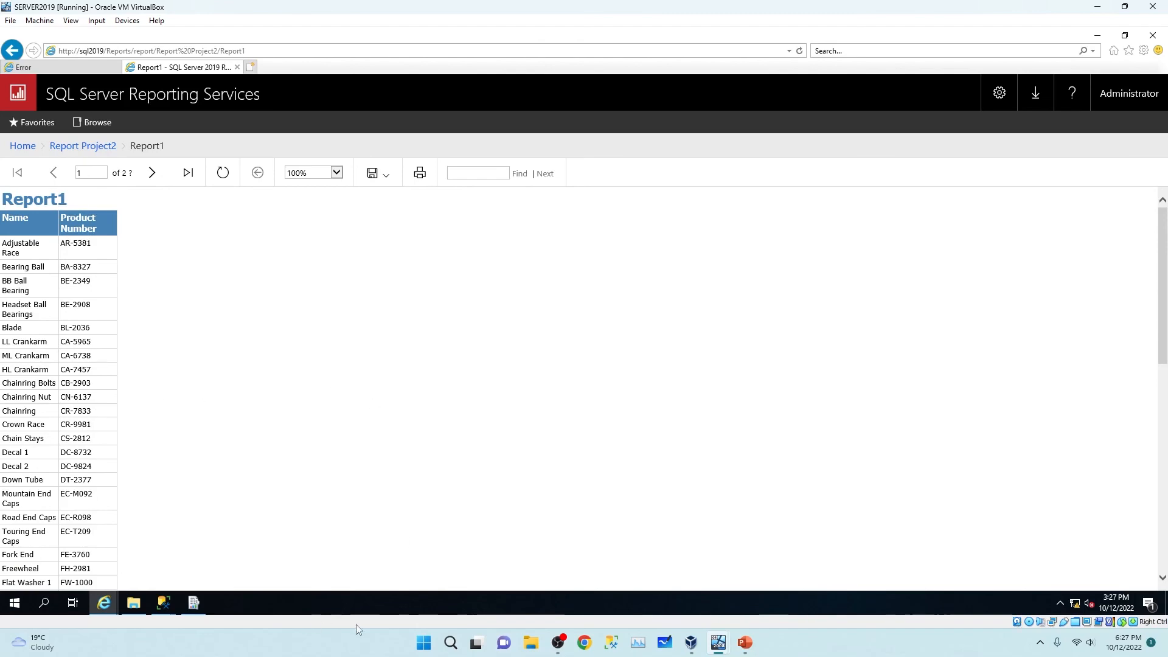
pyautogui.click(745, 642)
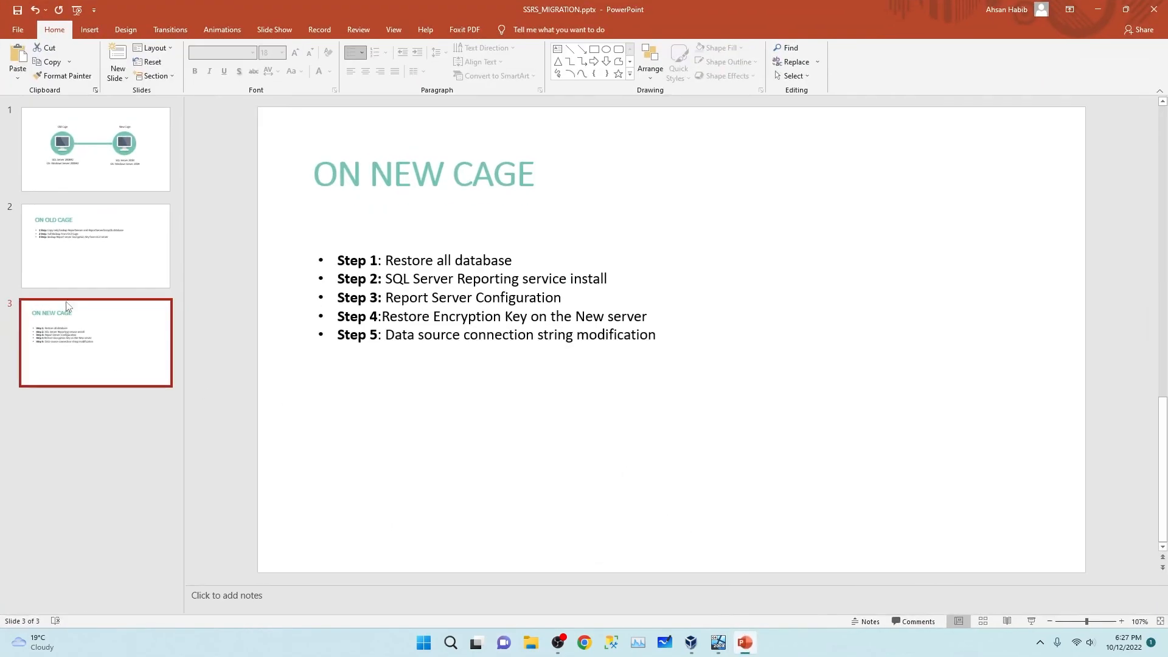
pyautogui.click(64, 259)
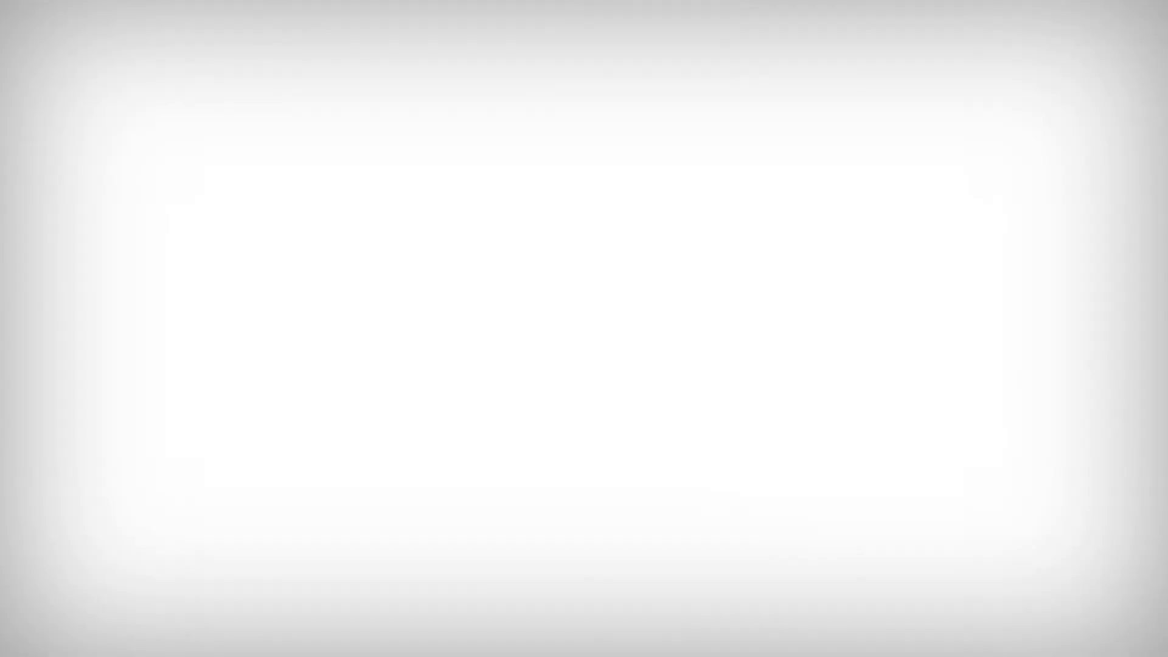